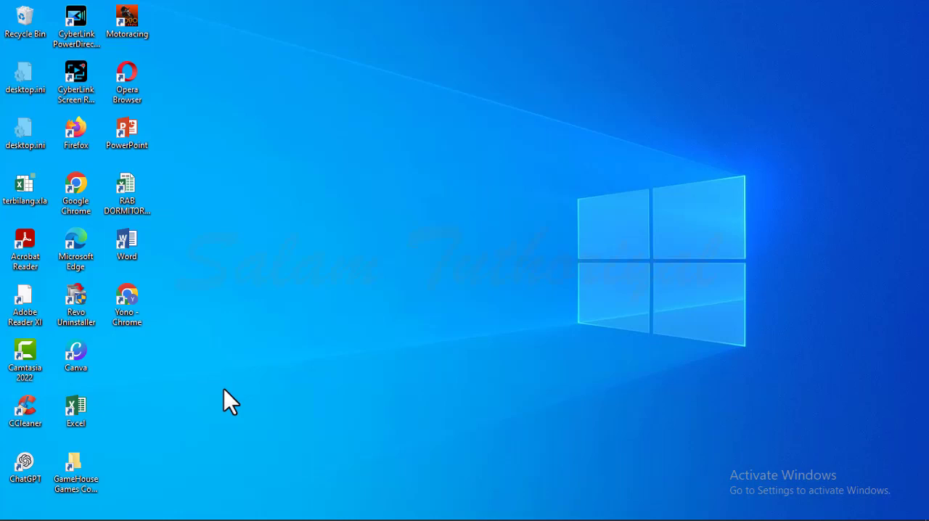
Open Excel with a blank workbook from the desktop.
{"action": "mouse_move", "coordinate": [164, 511]}
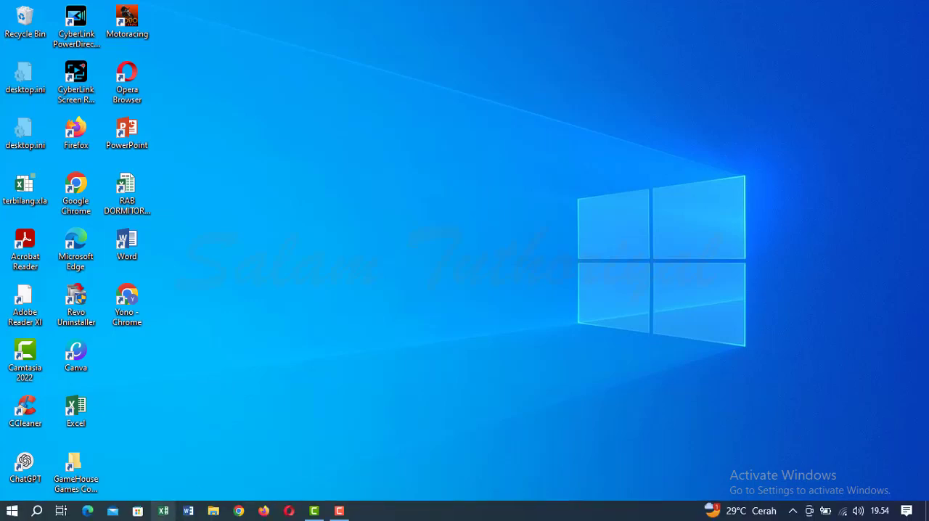
{"action": "left_click", "coordinate": [164, 514]}
{"action": "left_click", "coordinate": [164, 512]}
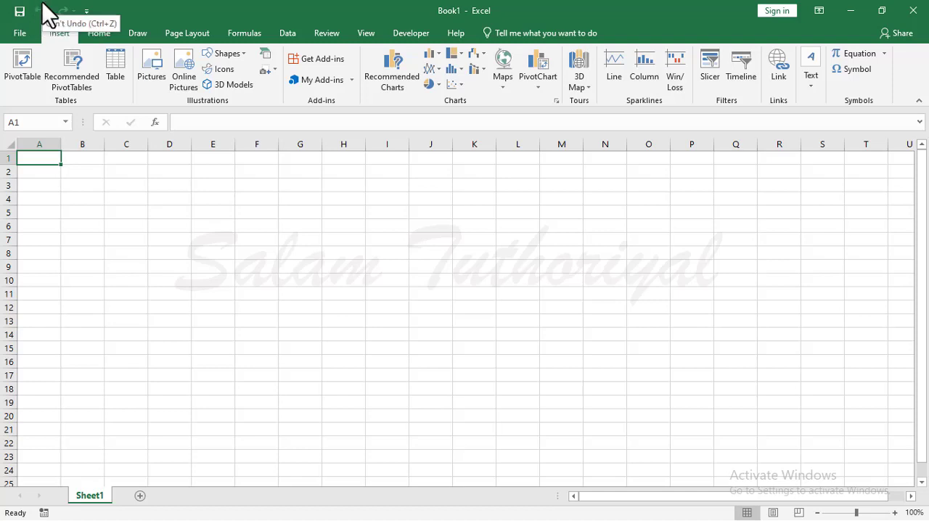
Remove the Undo command from the Quick Access Toolbar and add it back.
{"action": "left_click", "coordinate": [87, 13]}
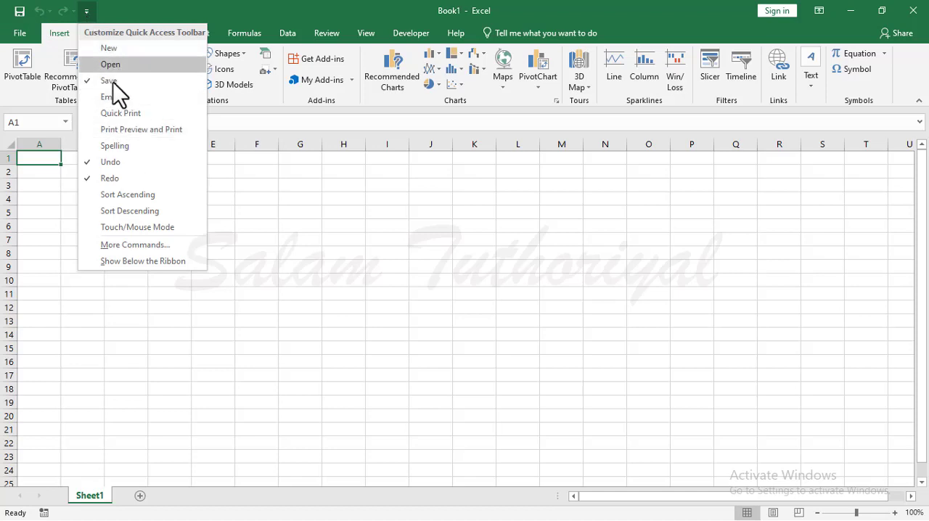
{"action": "left_click", "coordinate": [116, 164]}
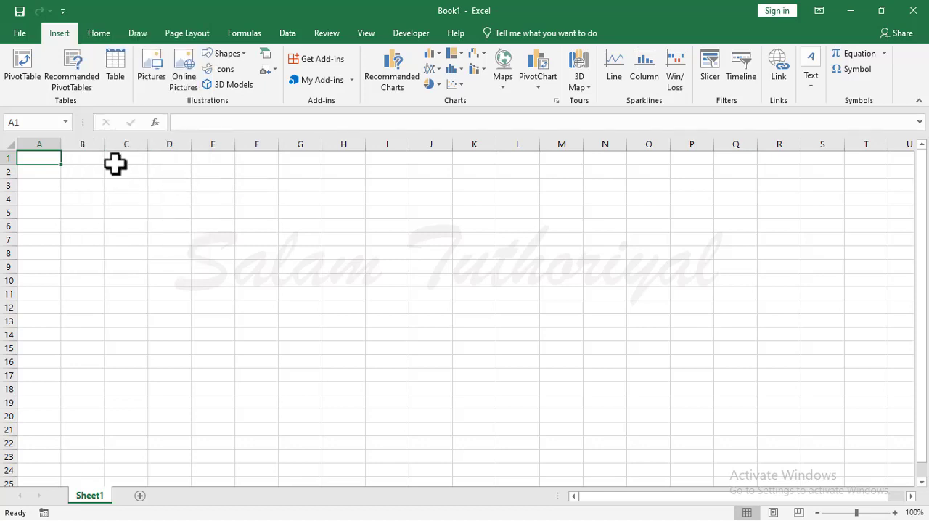
{"action": "left_click", "coordinate": [62, 12]}
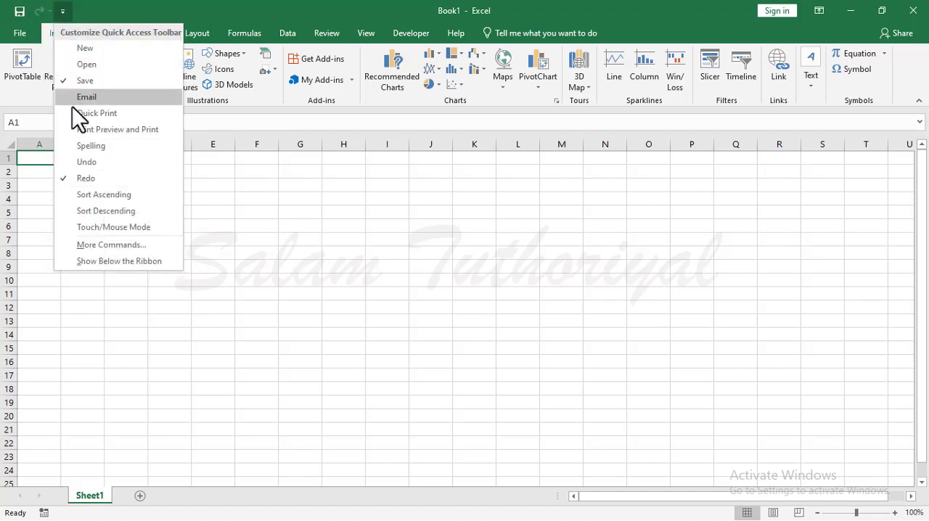
{"action": "left_click", "coordinate": [78, 160]}
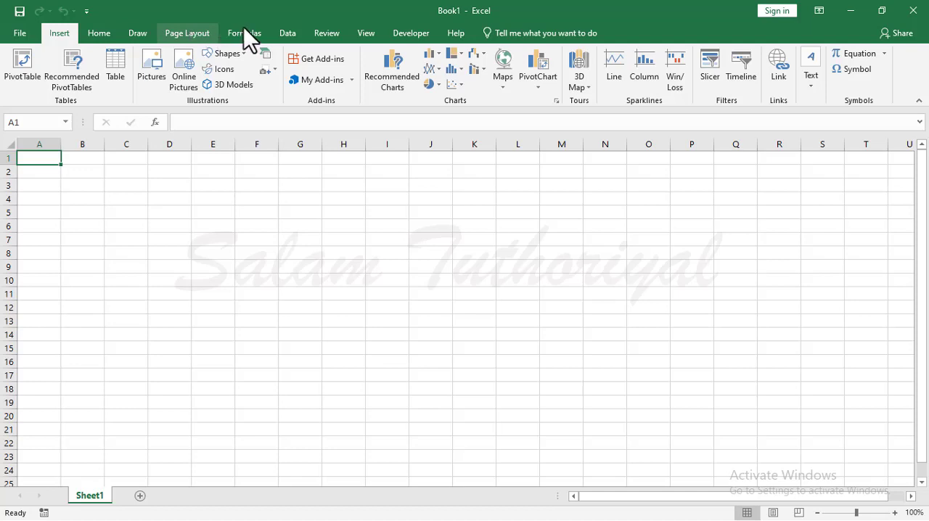
Show the Data commands, auto-hide the ribbon, and restore it to showing tabs and commands.
{"action": "left_click", "coordinate": [287, 33]}
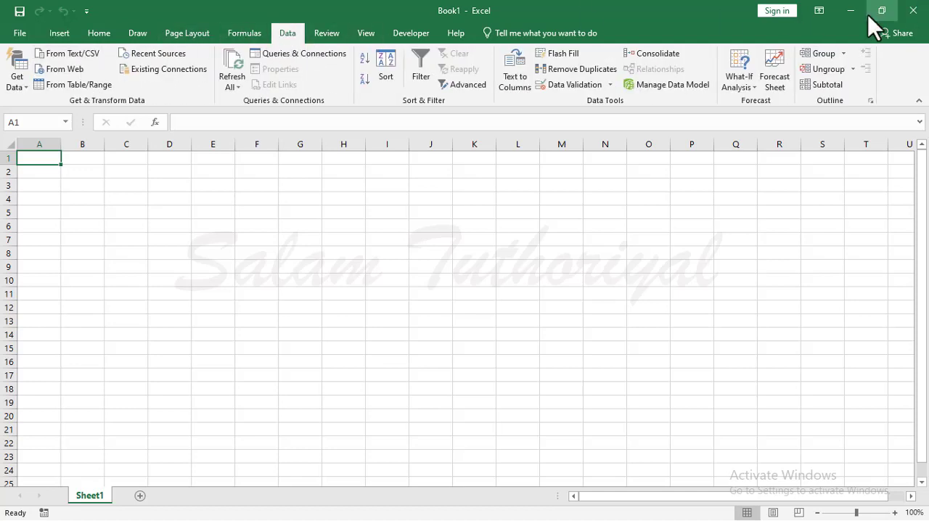
{"action": "left_click", "coordinate": [818, 11]}
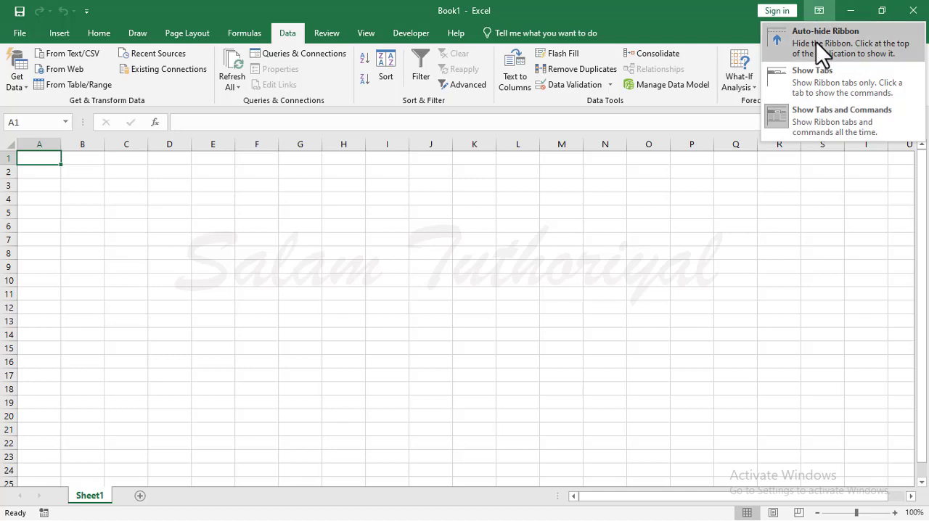
{"action": "left_click", "coordinate": [816, 42]}
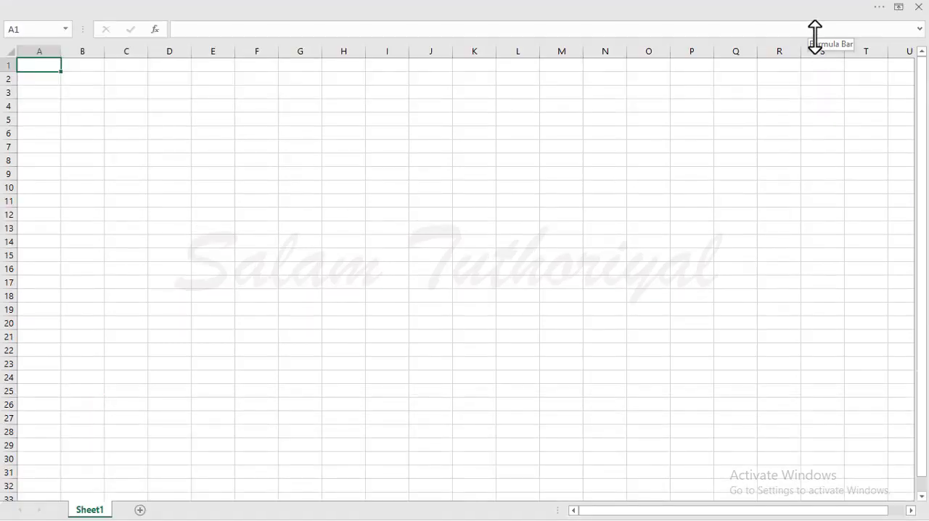
{"action": "left_click", "coordinate": [899, 7]}
{"action": "left_click", "coordinate": [817, 135]}
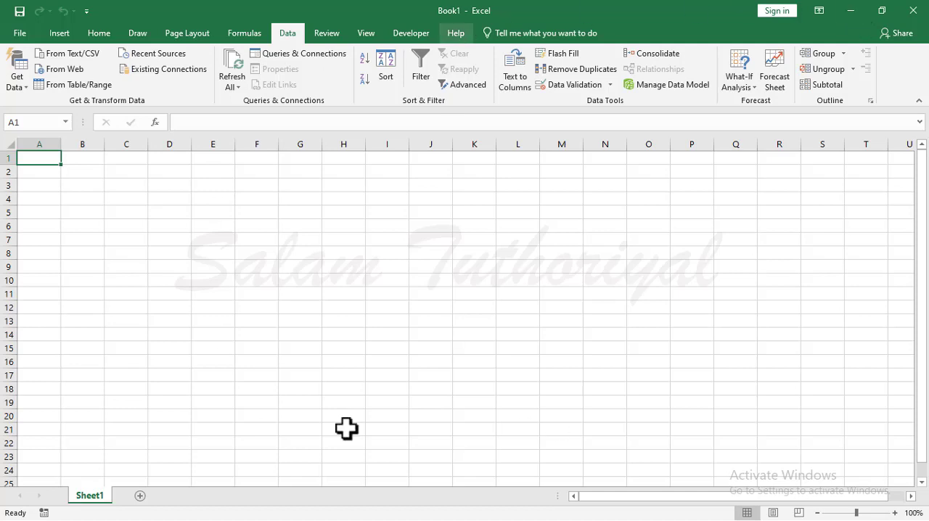
Minimize the workbook window to the desktop and bring it back.
{"action": "left_click", "coordinate": [851, 11]}
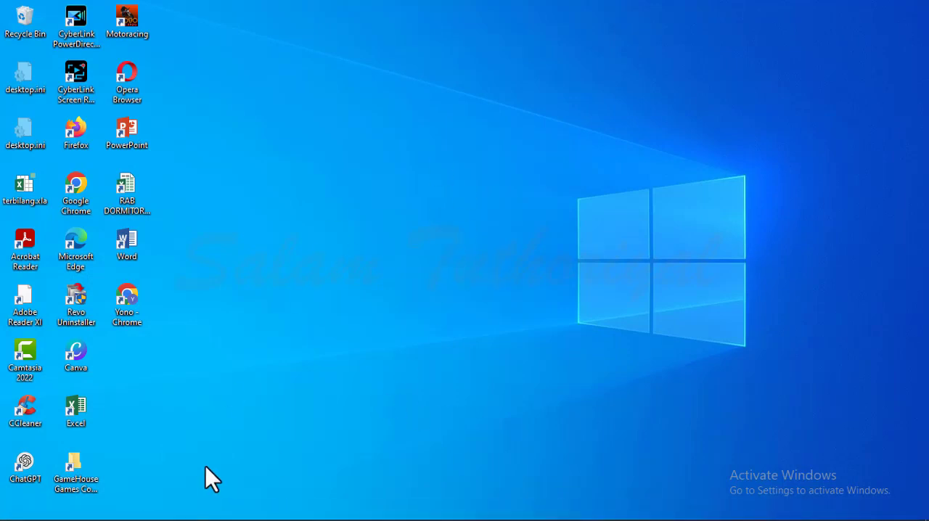
{"action": "mouse_move", "coordinate": [210, 519]}
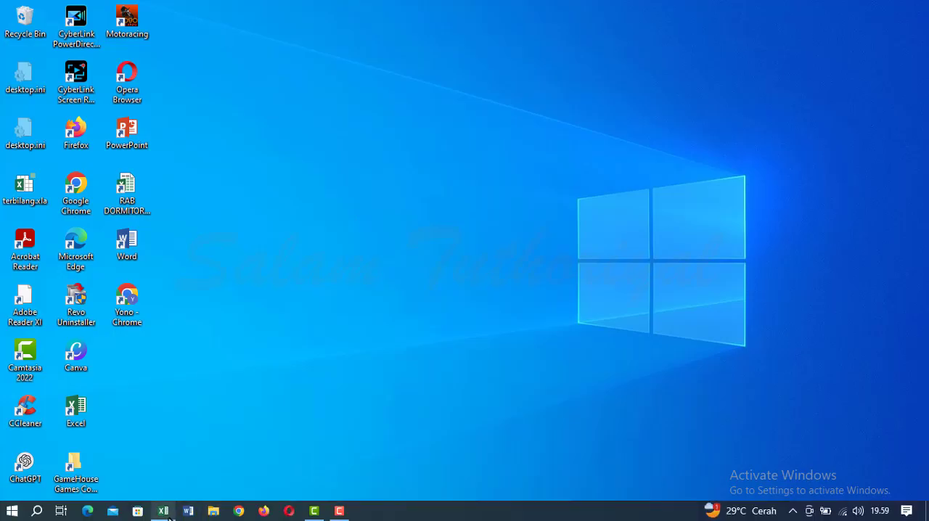
{"action": "left_click", "coordinate": [164, 512]}
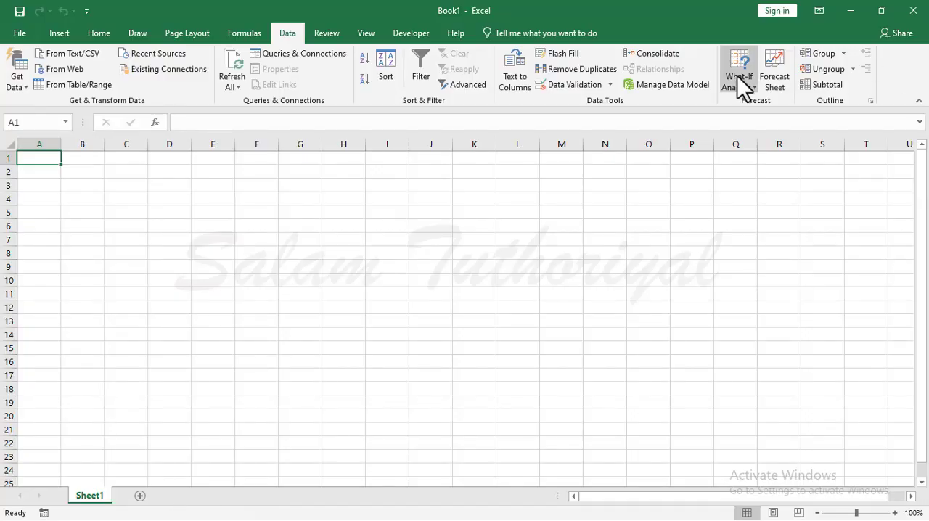
Shrink the workbook window, move it to the middle of the desktop, and maximize it again.
{"action": "left_click", "coordinate": [880, 11]}
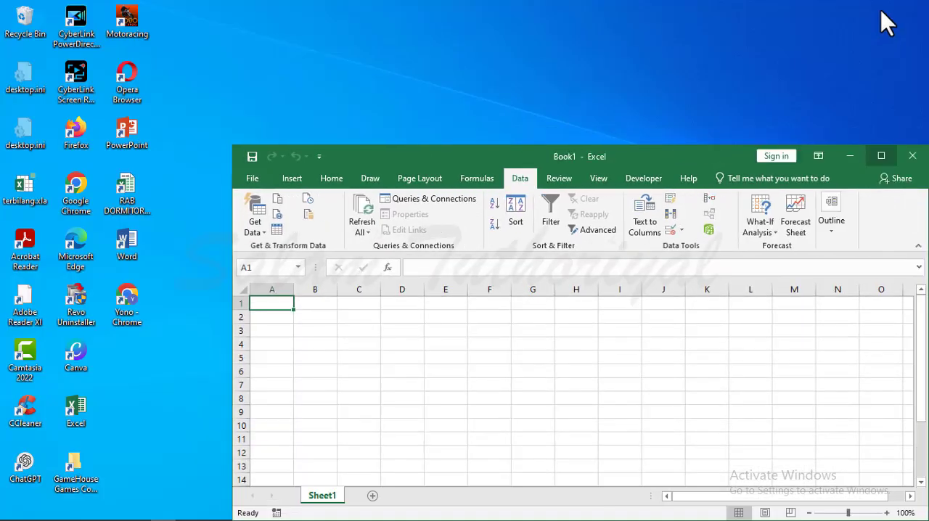
{"action": "left_click_drag", "start_coordinate": [677, 159], "coordinate": [539, 62]}
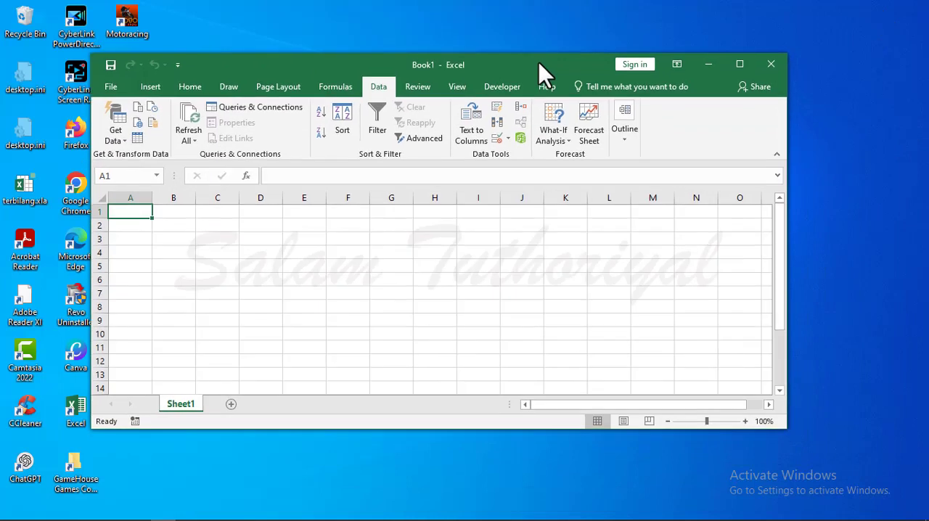
{"action": "left_click", "coordinate": [742, 65]}
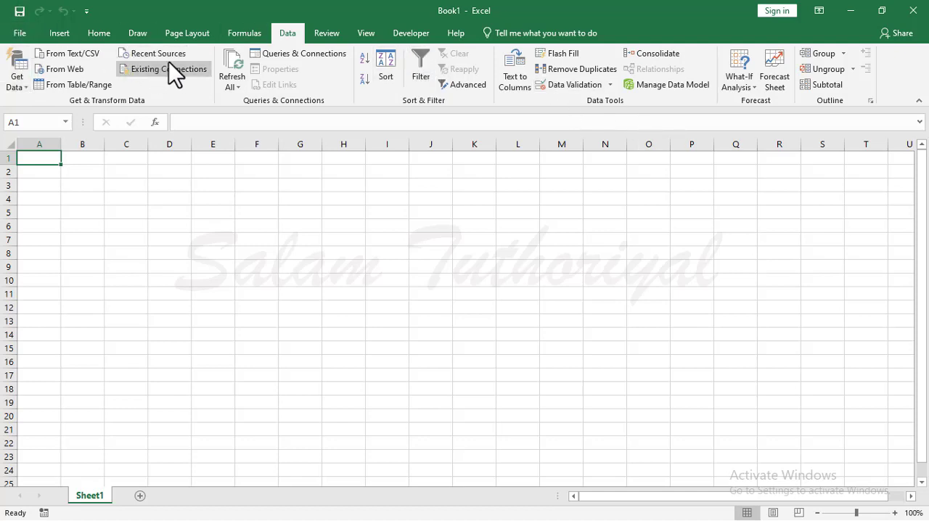
Compare the Insert and Home command groups on the ribbon.
{"action": "left_click", "coordinate": [59, 32]}
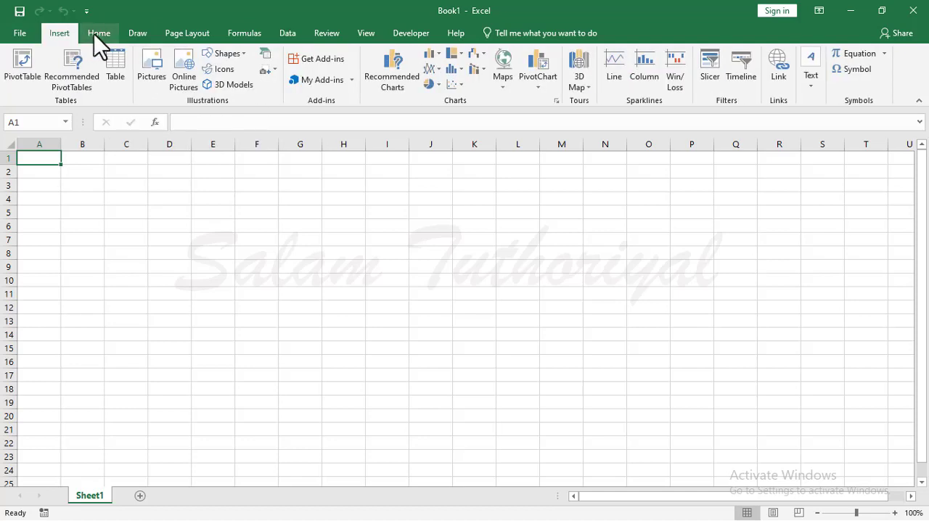
{"action": "left_click", "coordinate": [95, 34]}
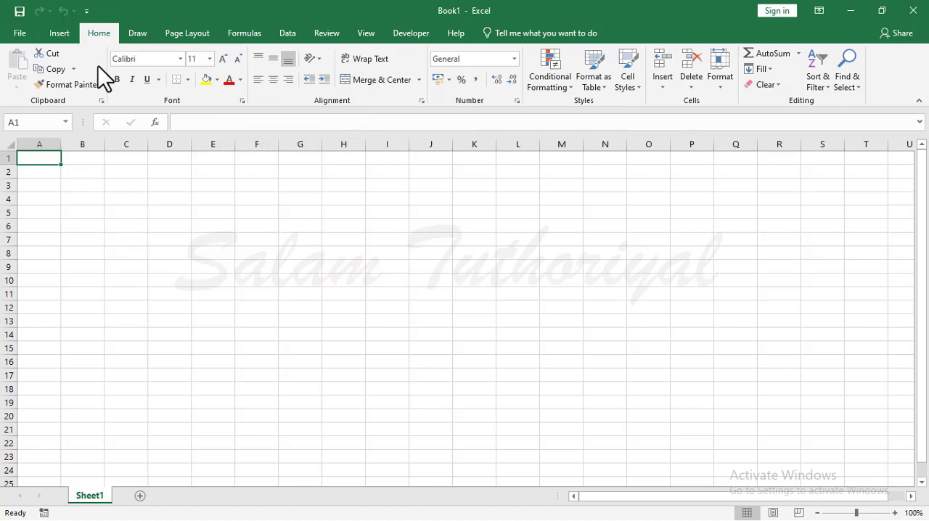
{"action": "left_click", "coordinate": [59, 34]}
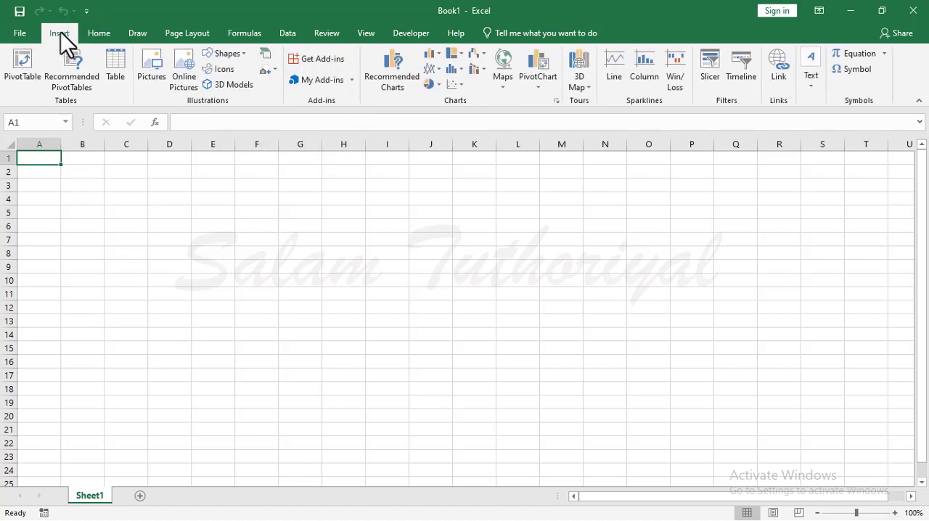
{"action": "left_click", "coordinate": [99, 32]}
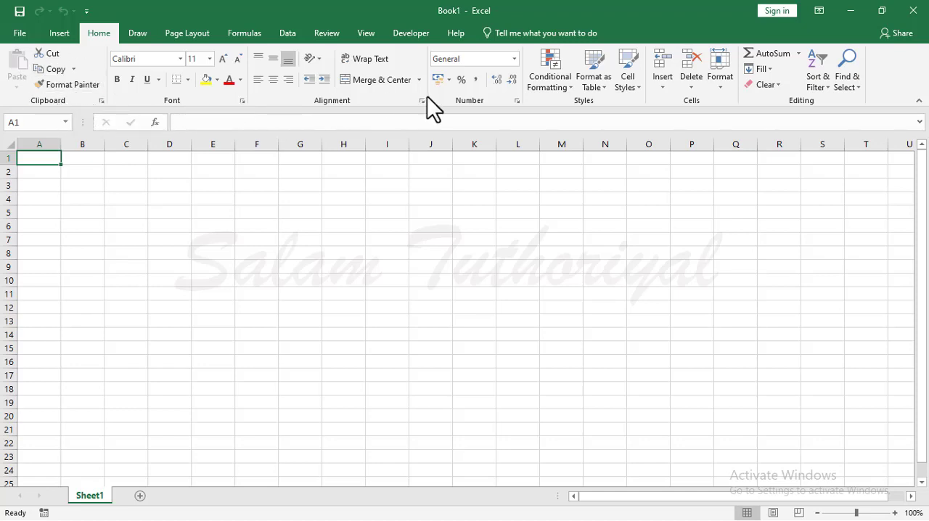
{"action": "left_click", "coordinate": [59, 32]}
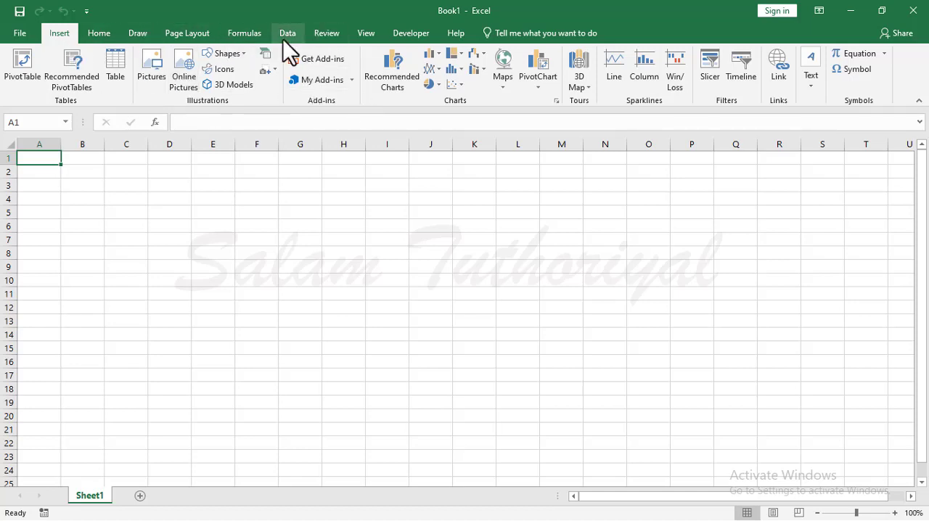
Examine the column letters by moving along row 1 from column A to cell AD1, and return to A1.
{"action": "left_click", "coordinate": [207, 198]}
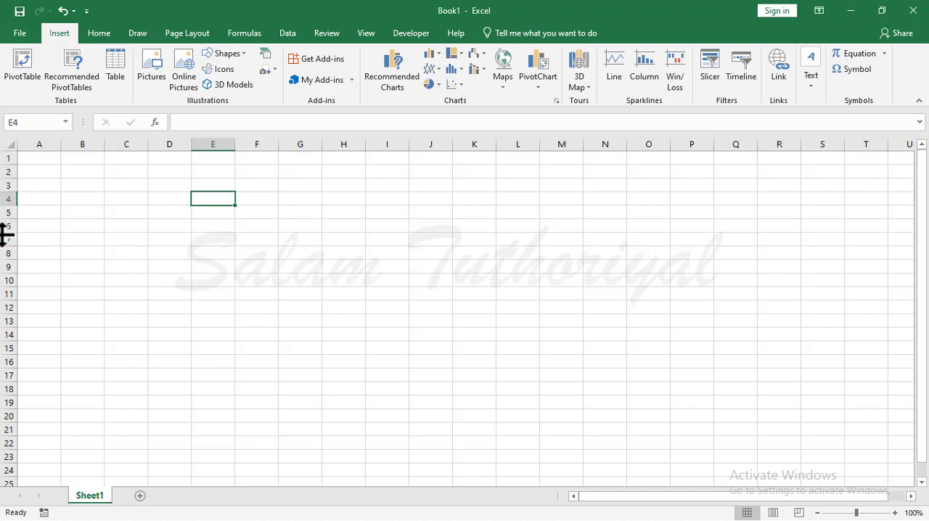
{"action": "left_click", "coordinate": [125, 158]}
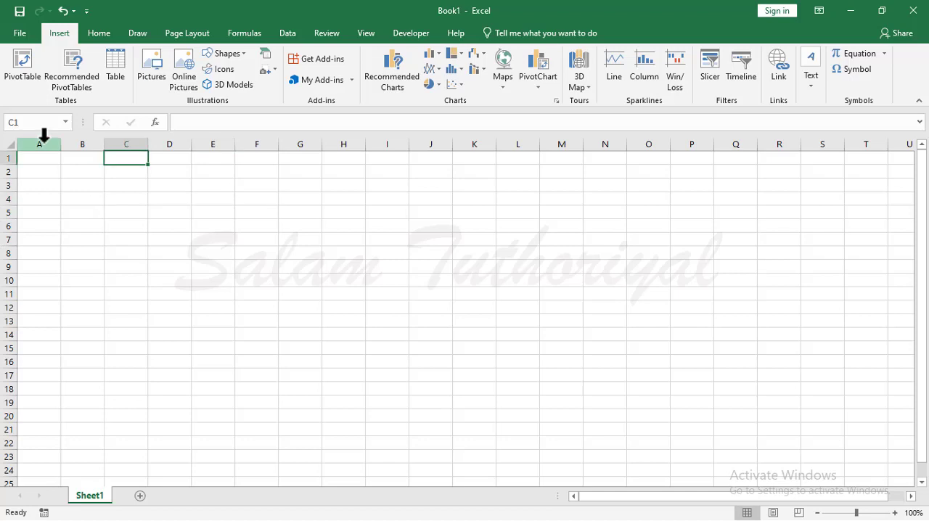
{"action": "left_click", "coordinate": [46, 142]}
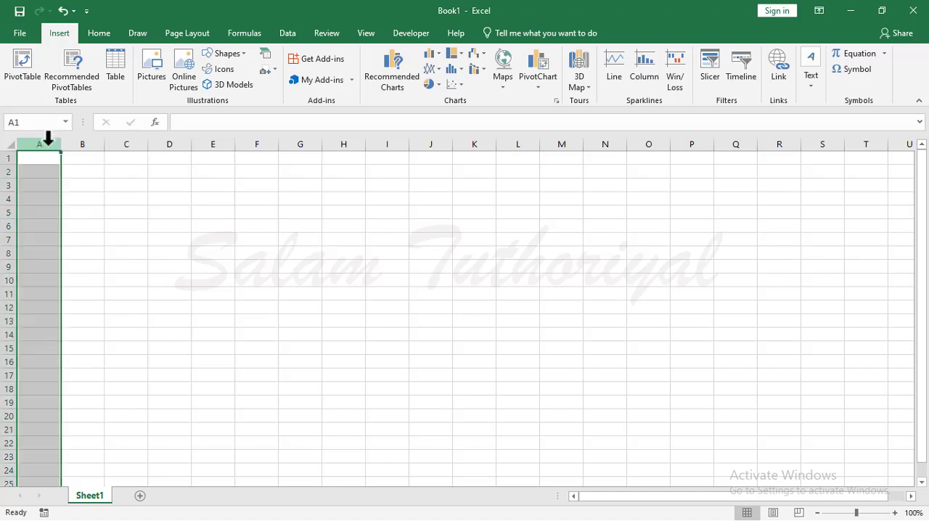
{"action": "key", "text": "Right"}
{"action": "key", "text": "Right"}
{"action": "key", "text": "Right"}
{"action": "key", "text": "Right"}
{"action": "key", "text": "Right"}
{"action": "key", "text": "Right"}
{"action": "key", "text": "Right"}
{"action": "key", "text": "Right"}
{"action": "key", "text": "Right"}
{"action": "key", "text": "Right"}
{"action": "key", "text": "Right"}
{"action": "key", "text": "Right"}
{"action": "key", "text": "Right"}
{"action": "key", "text": "Right"}
{"action": "key", "text": "Right"}
{"action": "key", "text": "Right"}
{"action": "key", "text": "Right"}
{"action": "key", "text": "Right"}
{"action": "key", "text": "Right"}
{"action": "key", "text": "Right"}
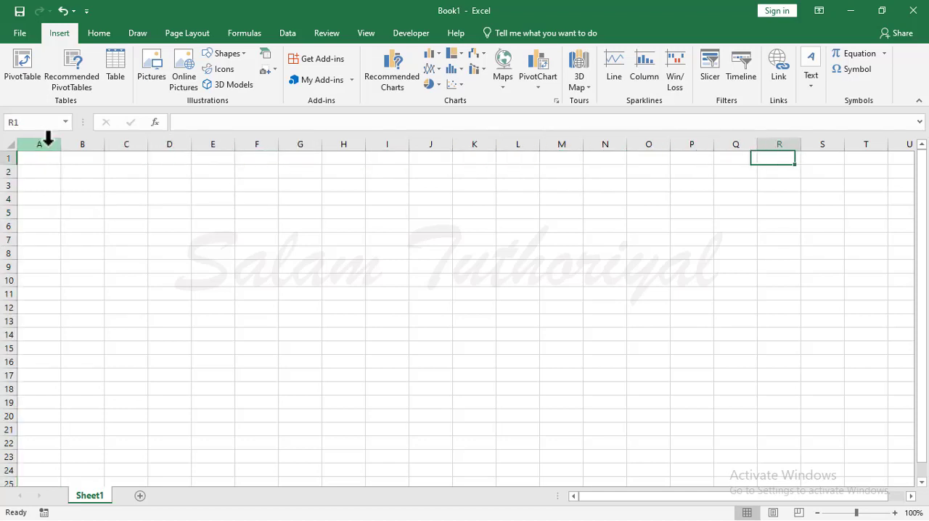
{"action": "key", "text": "Right"}
{"action": "key", "text": "Right"}
{"action": "key", "text": "Right"}
{"action": "key", "text": "Right"}
{"action": "key", "text": "Right"}
{"action": "key", "text": "Right"}
{"action": "key", "text": "Right"}
{"action": "key", "text": "Right"}
{"action": "key", "text": "Right"}
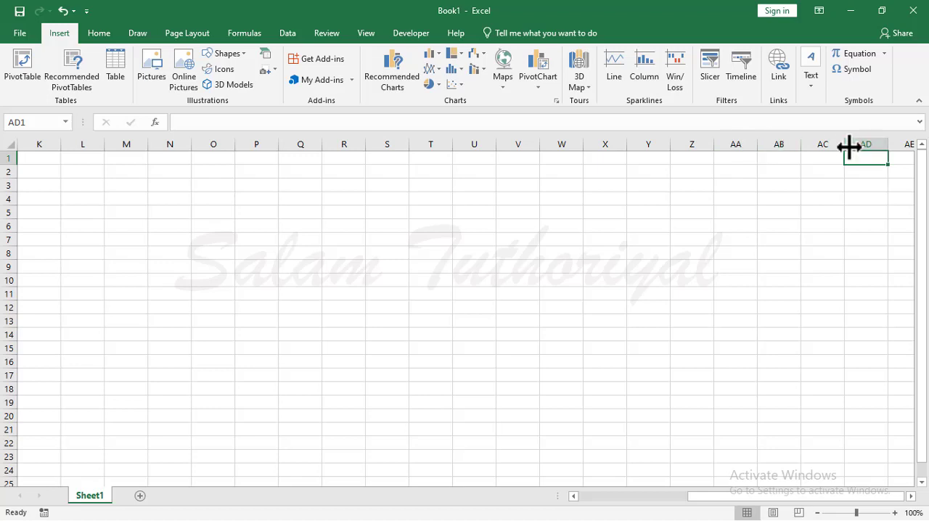
{"action": "key", "text": "ctrl+Home"}
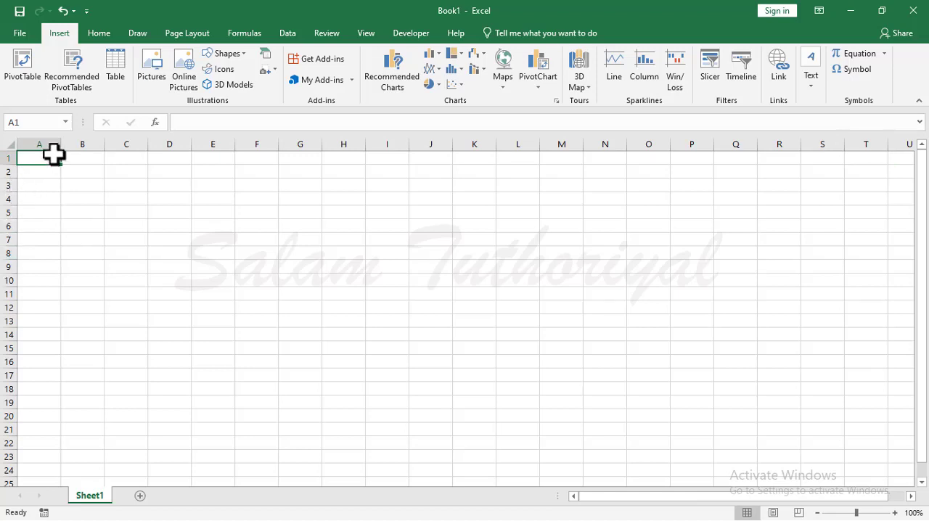
Select individual cells across the sheet, including D5, E11, K13, G9, F8 and D11.
{"action": "left_click", "coordinate": [170, 212]}
{"action": "left_click", "coordinate": [209, 293]}
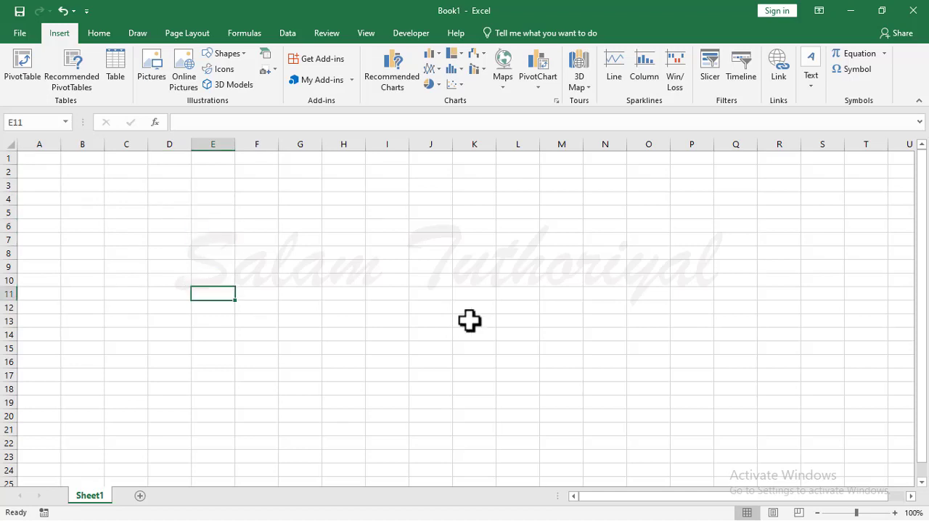
{"action": "left_click", "coordinate": [472, 320]}
{"action": "left_click", "coordinate": [300, 267]}
{"action": "left_click_drag", "start_coordinate": [239, 303], "coordinate": [239, 297]}
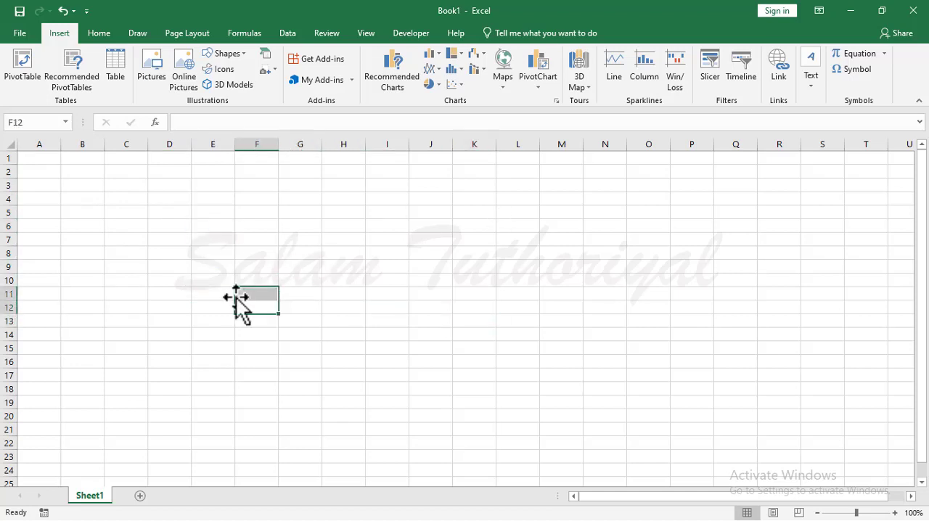
{"action": "left_click", "coordinate": [241, 248]}
{"action": "left_click", "coordinate": [164, 293]}
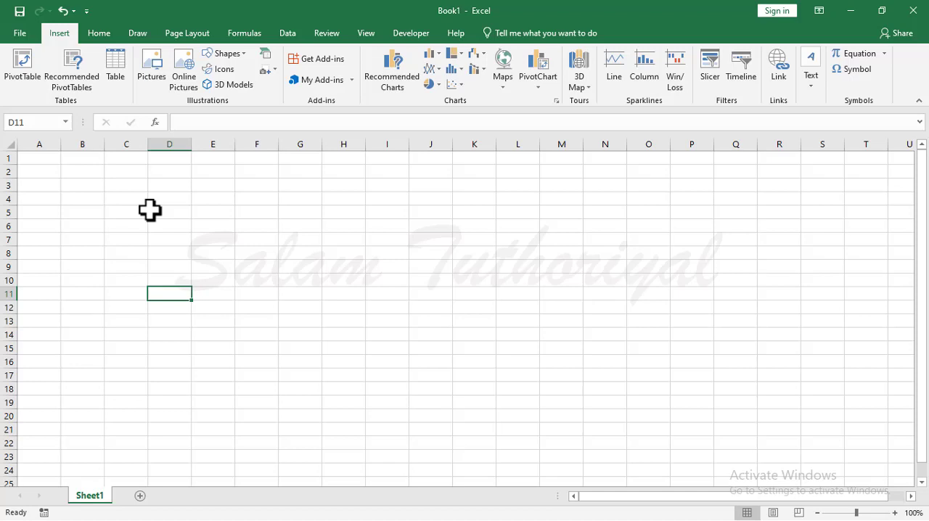
Select cells A1, J8, L13 and D12 one after another to check each address in the Name Box.
{"action": "left_click", "coordinate": [41, 160]}
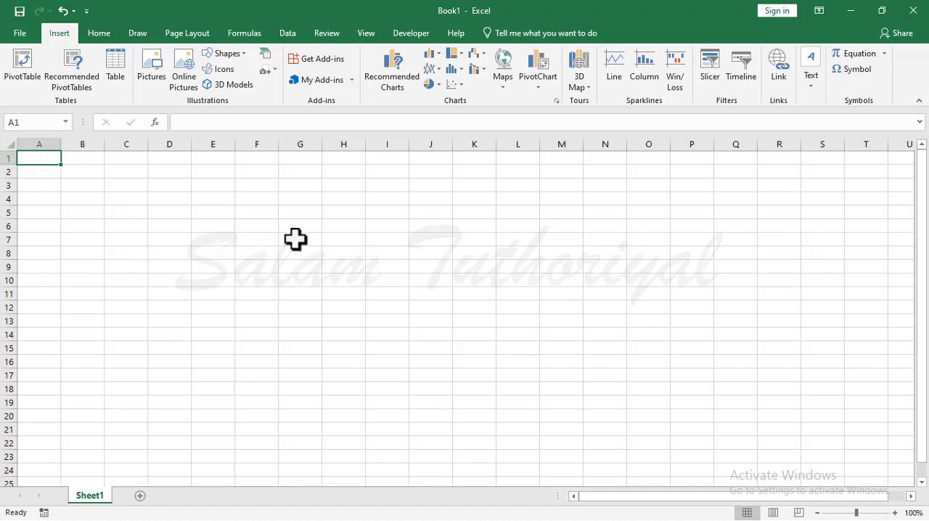
{"action": "left_click", "coordinate": [428, 255]}
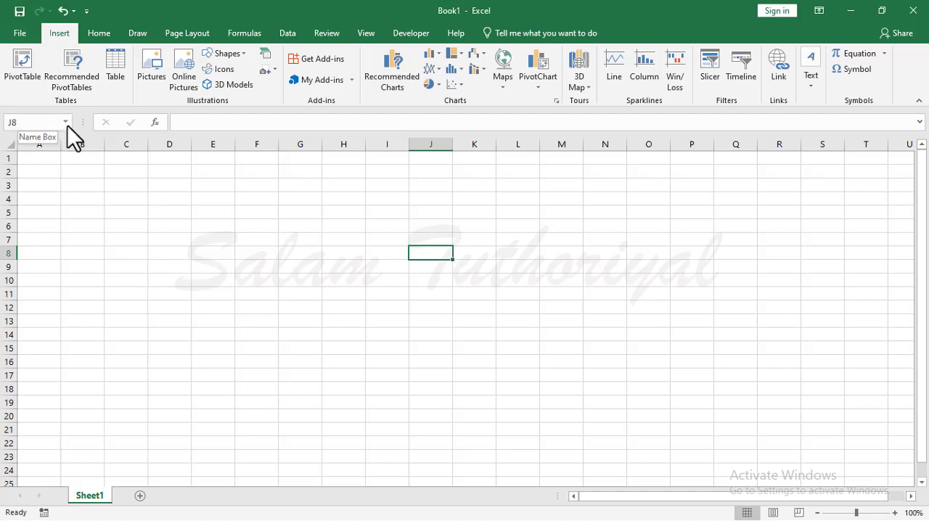
{"action": "left_click", "coordinate": [536, 324]}
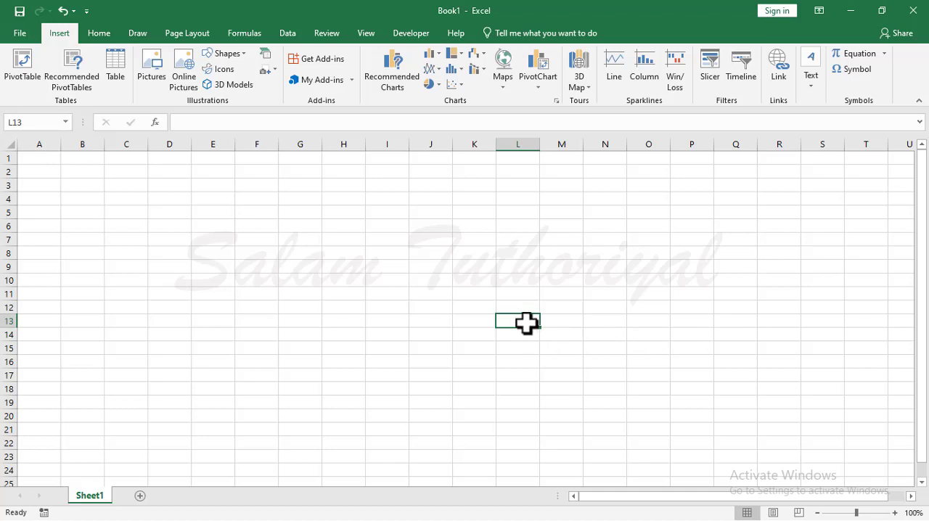
{"action": "left_click", "coordinate": [155, 308]}
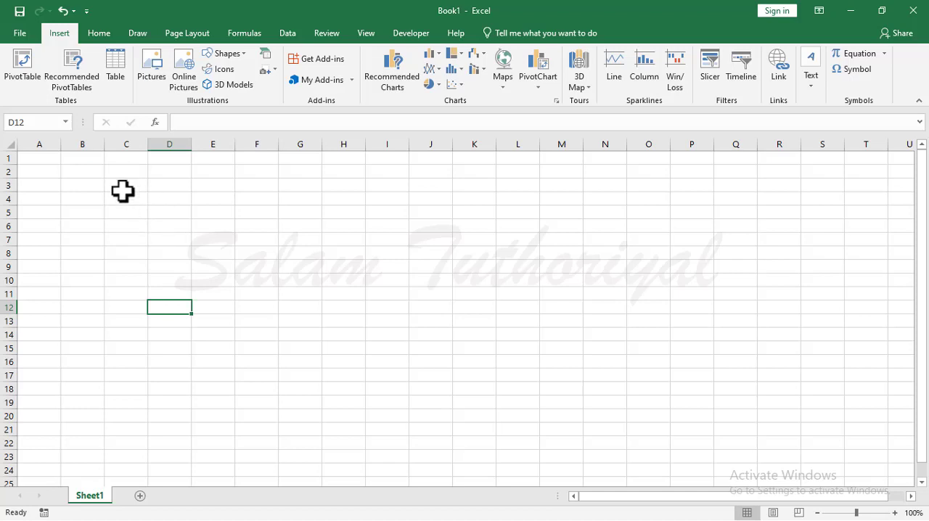
Select the block of cells A1:E5, starting from cell A1.
{"action": "left_click", "coordinate": [38, 159]}
{"action": "left_click_drag", "start_coordinate": [37, 158], "coordinate": [210, 212]}
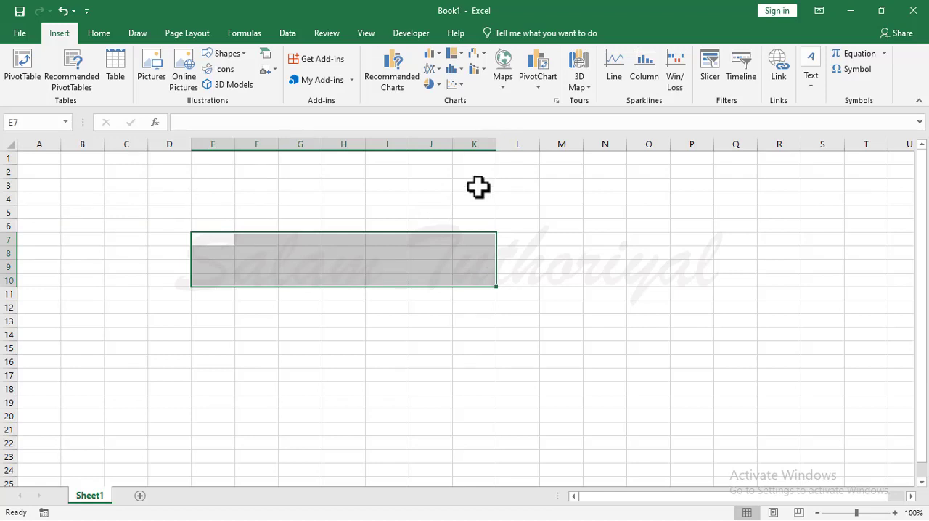
Enter "belajar excel" in cell G7 to compare it with the formula bar, and clear the cell.
{"action": "left_click", "coordinate": [228, 330]}
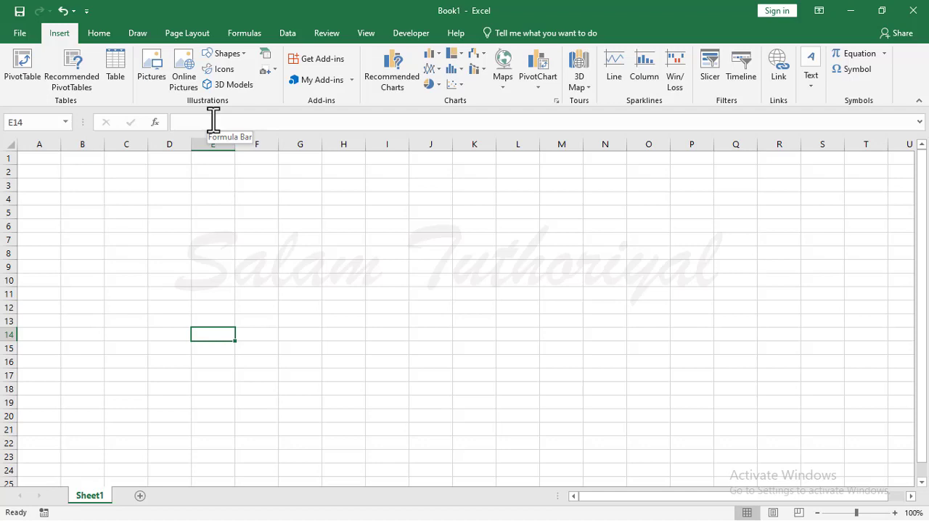
{"action": "left_click", "coordinate": [337, 239]}
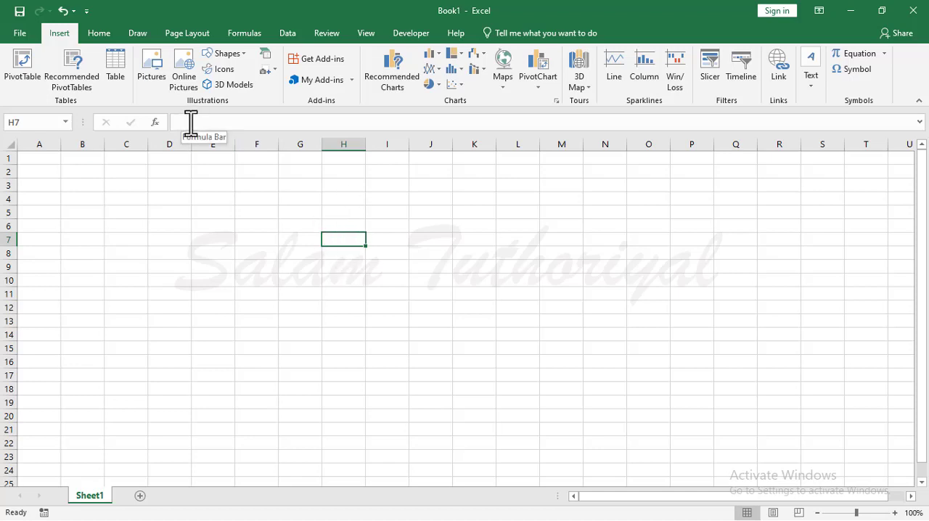
{"action": "left_click_drag", "start_coordinate": [305, 227], "coordinate": [302, 217]}
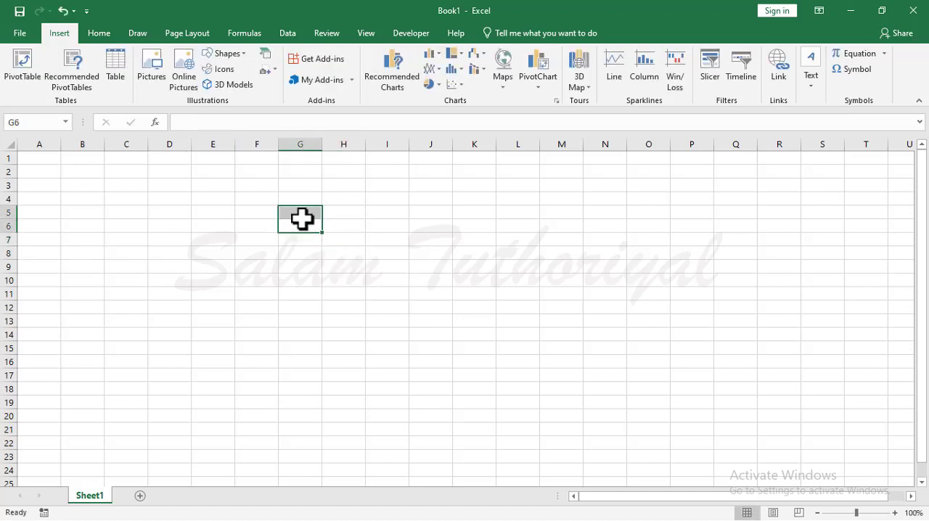
{"action": "key", "text": "Down"}
{"action": "type", "text": "b"}
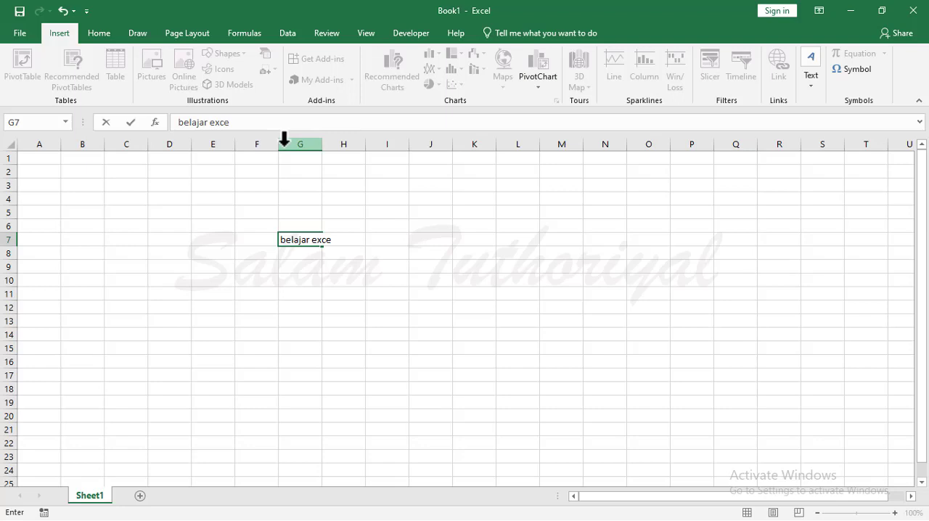
{"action": "key", "text": "Return"}
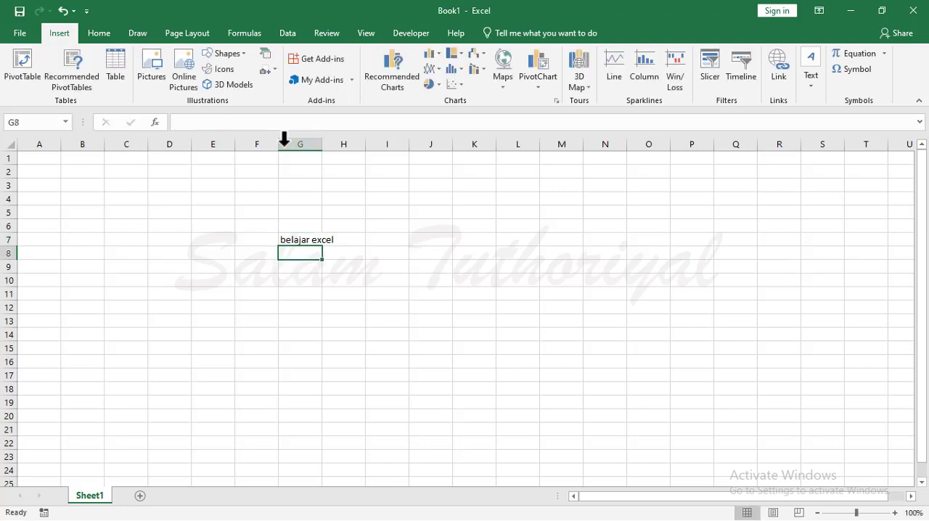
{"action": "key", "text": "Up"}
{"action": "key", "text": "Delete"}
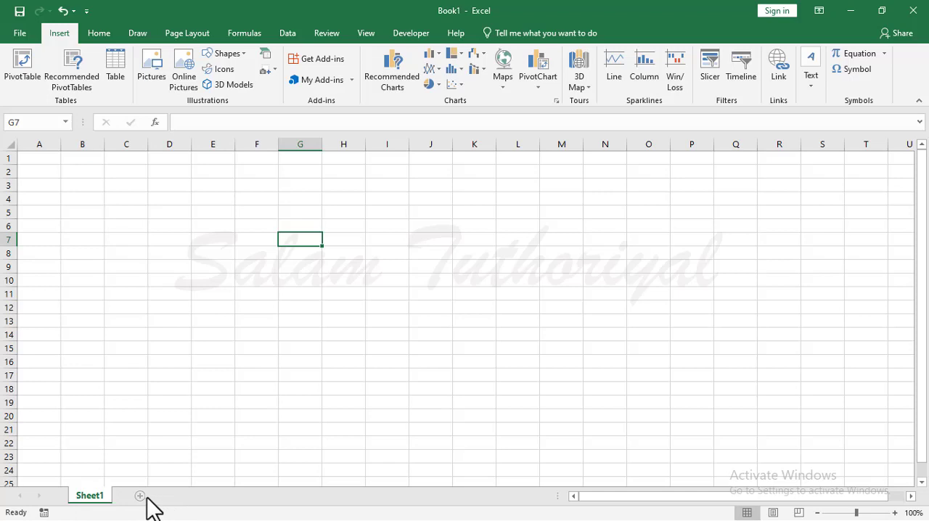
Add two new worksheets after Sheet1, and insert another worksheet in front of Sheet3.
{"action": "left_click", "coordinate": [178, 496]}
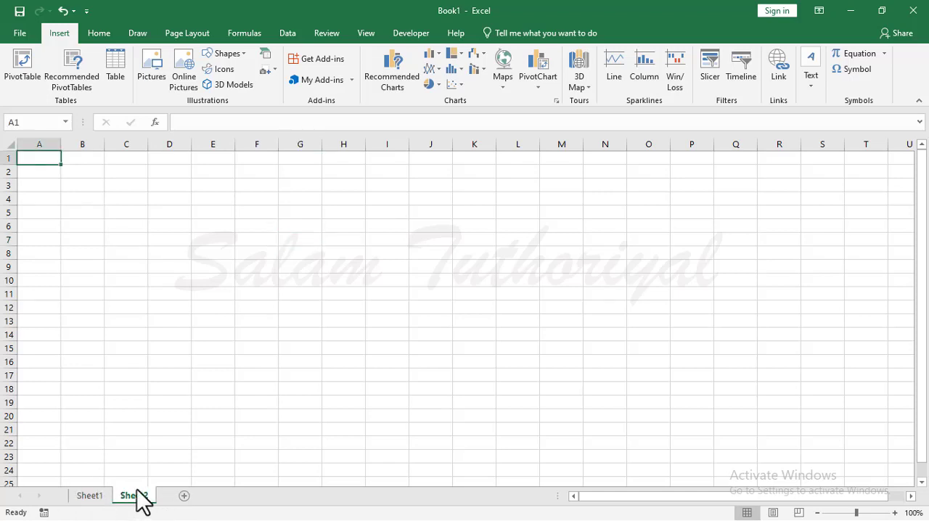
{"action": "left_click", "coordinate": [183, 498]}
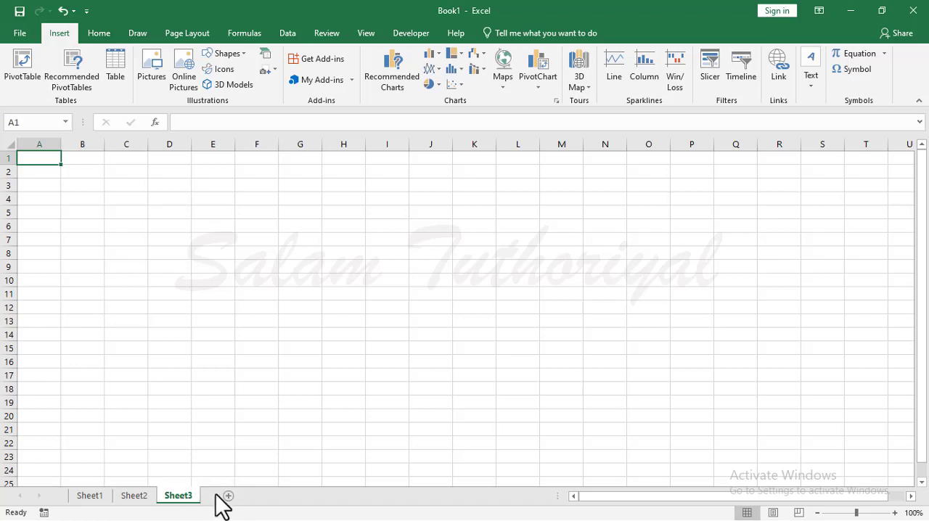
{"action": "right_click", "coordinate": [178, 501]}
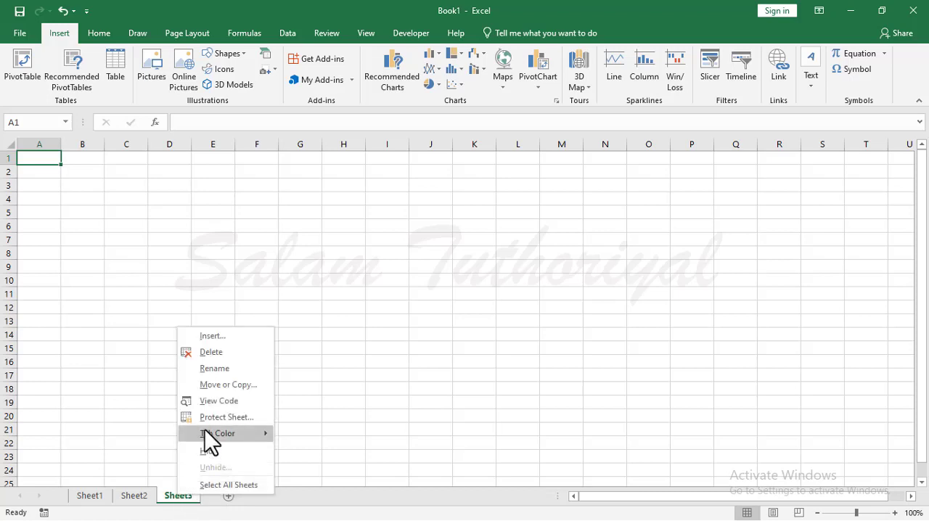
{"action": "left_click", "coordinate": [226, 338]}
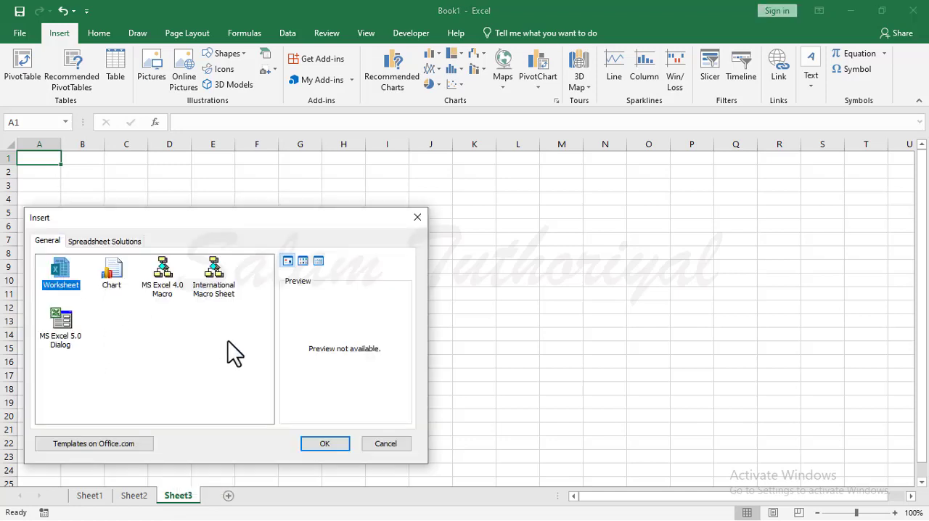
{"action": "left_click", "coordinate": [324, 444]}
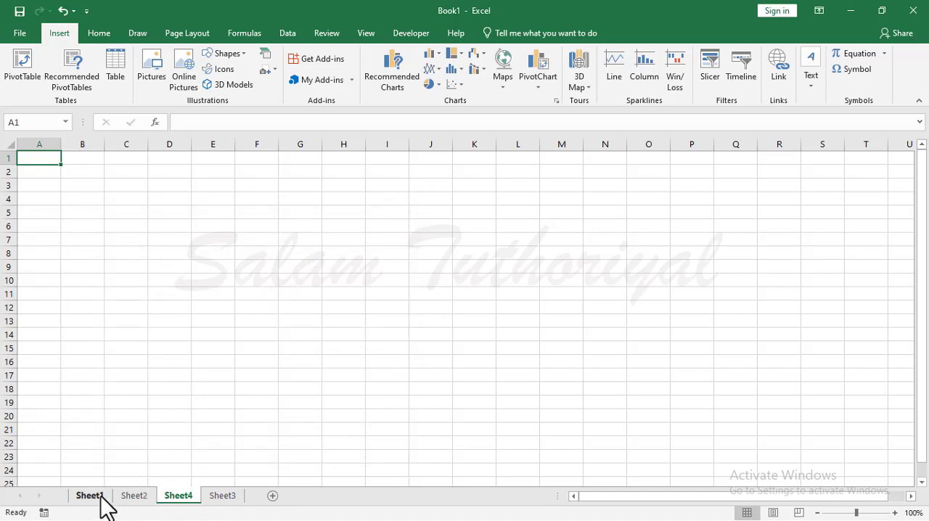
Move Sheet1 directly in front of Sheet3 and delete Sheet4.
{"action": "mouse_move", "coordinate": [93, 503]}
{"action": "left_mouse_down"}
{"action": "mouse_move", "coordinate": [110, 470]}
{"action": "mouse_move", "coordinate": [177, 450]}
{"action": "mouse_move", "coordinate": [93, 483]}
{"action": "mouse_move", "coordinate": [154, 447]}
{"action": "mouse_move", "coordinate": [218, 449]}
{"action": "mouse_move", "coordinate": [223, 493]}
{"action": "left_mouse_up"}
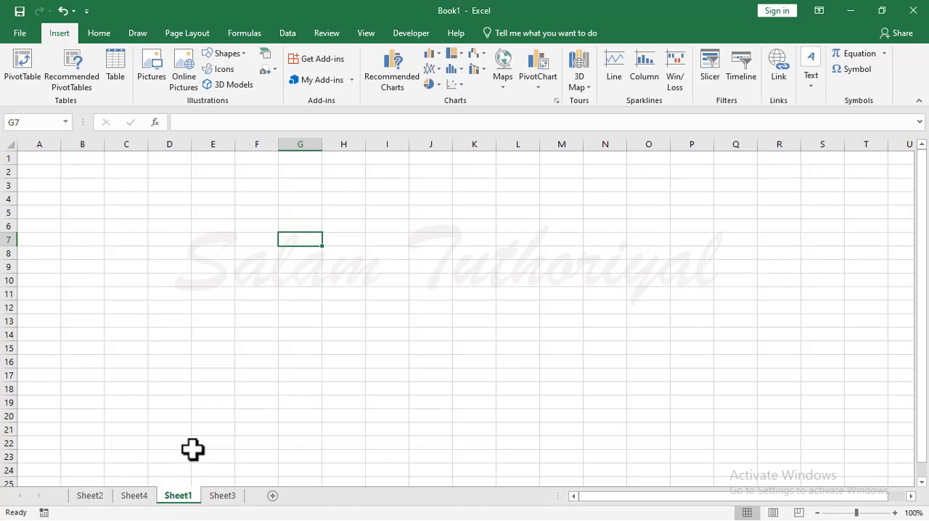
{"action": "left_click", "coordinate": [138, 498]}
{"action": "right_click", "coordinate": [138, 498]}
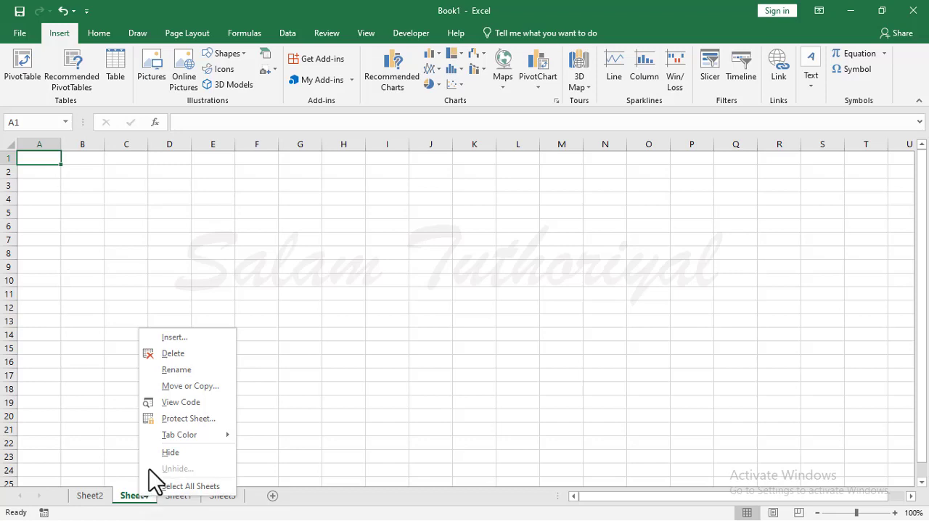
{"action": "left_click", "coordinate": [191, 356]}
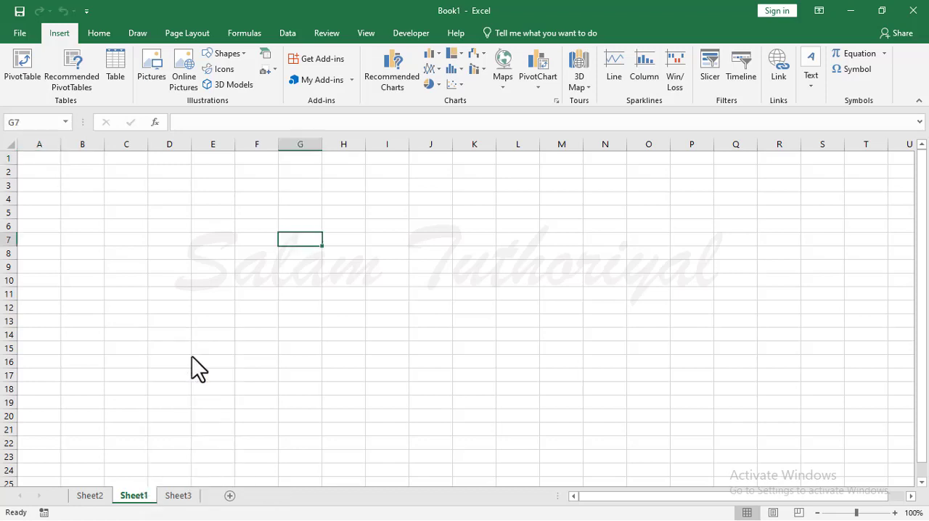
Rename the worksheet Sheet2 as "belajar".
{"action": "left_click", "coordinate": [84, 498]}
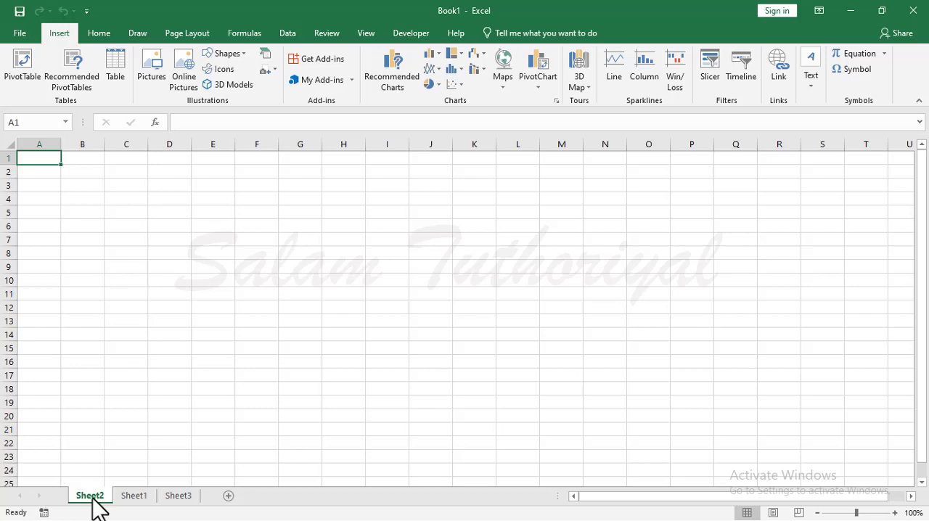
{"action": "left_click_drag", "start_coordinate": [92, 499], "coordinate": [169, 497]}
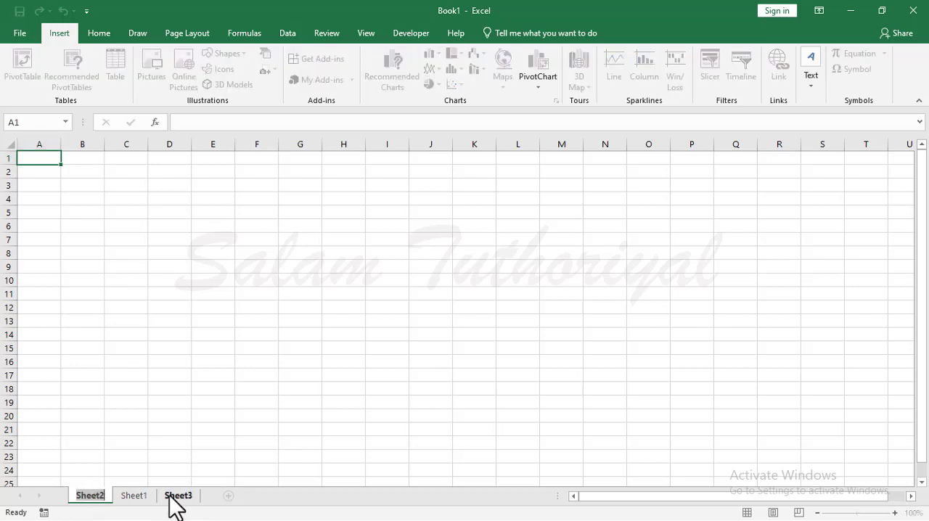
{"action": "type", "text": "b"}
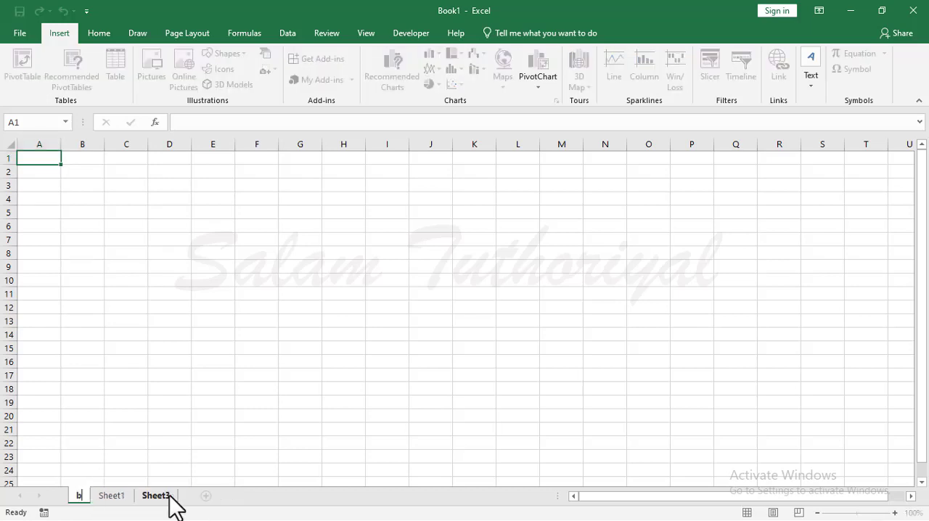
{"action": "type", "text": "elajar"}
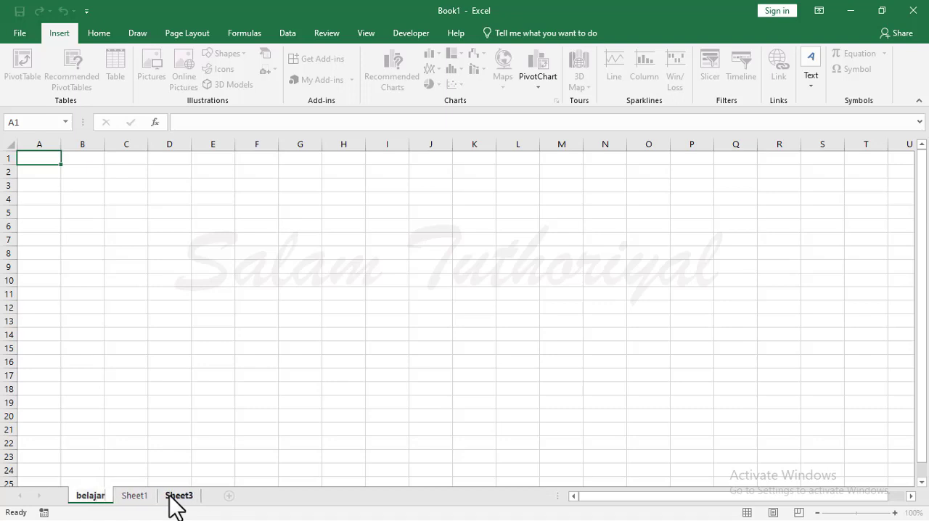
{"action": "left_click", "coordinate": [152, 402]}
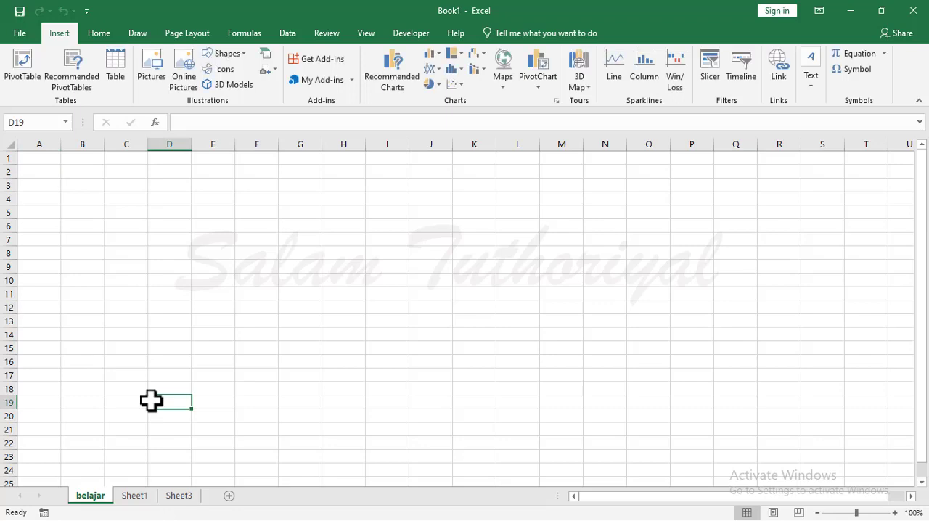
Rename the worksheet Sheet1 as "excel".
{"action": "right_click", "coordinate": [132, 497]}
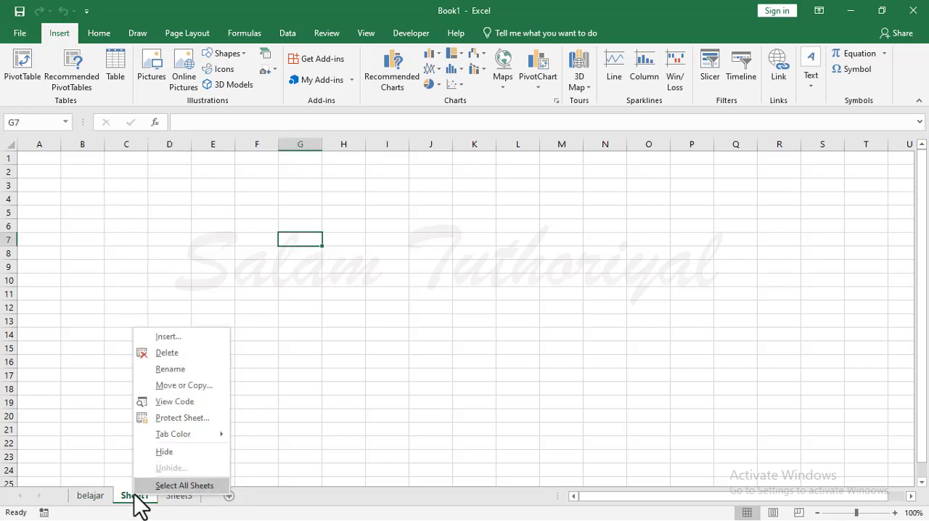
{"action": "left_click", "coordinate": [191, 371]}
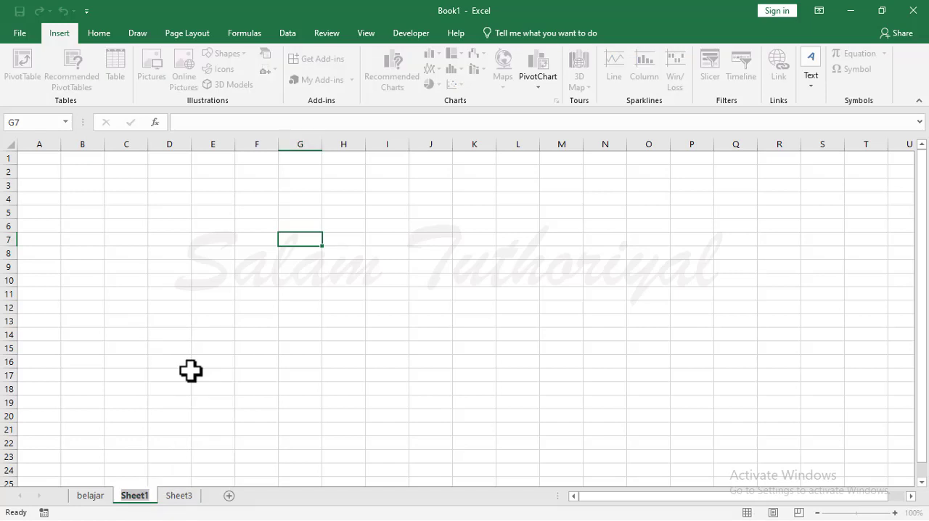
{"action": "type", "text": "excel"}
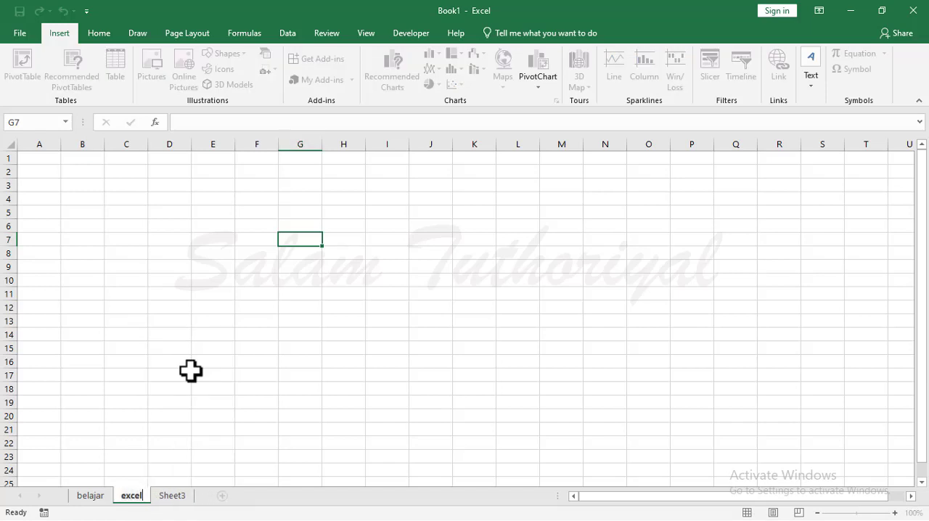
{"action": "left_click", "coordinate": [170, 280]}
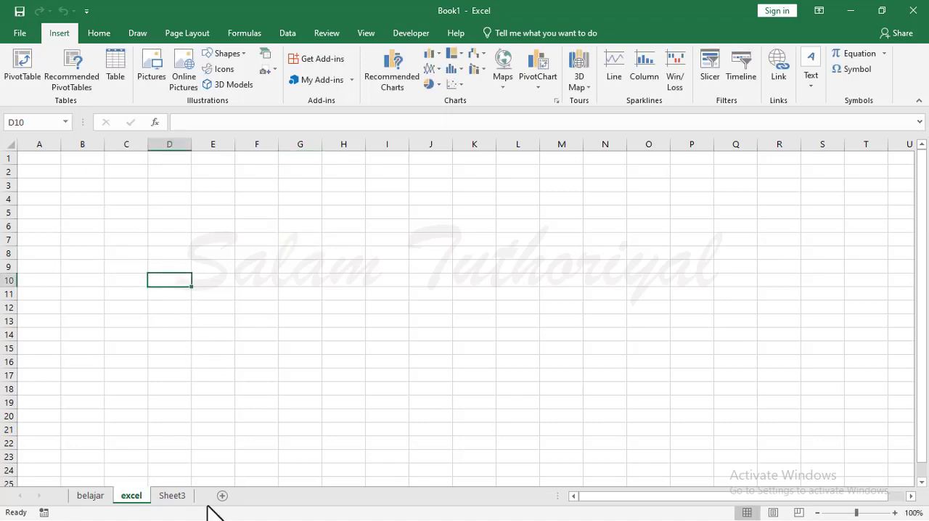
{"action": "left_click", "coordinate": [174, 376]}
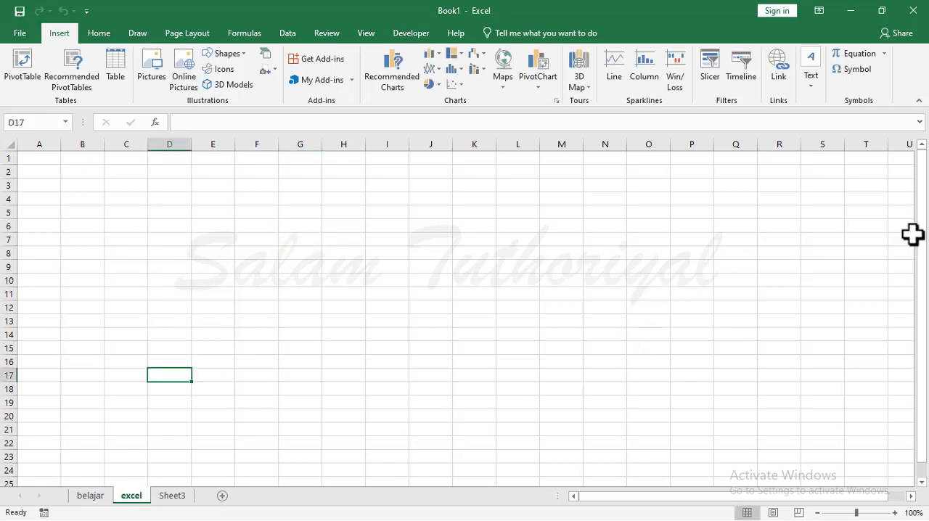
Scroll the excel sheet vertically and horizontally, zoom in to 322% and return to about 100%.
{"action": "left_click_drag", "start_coordinate": [925, 209], "coordinate": [928, 328]}
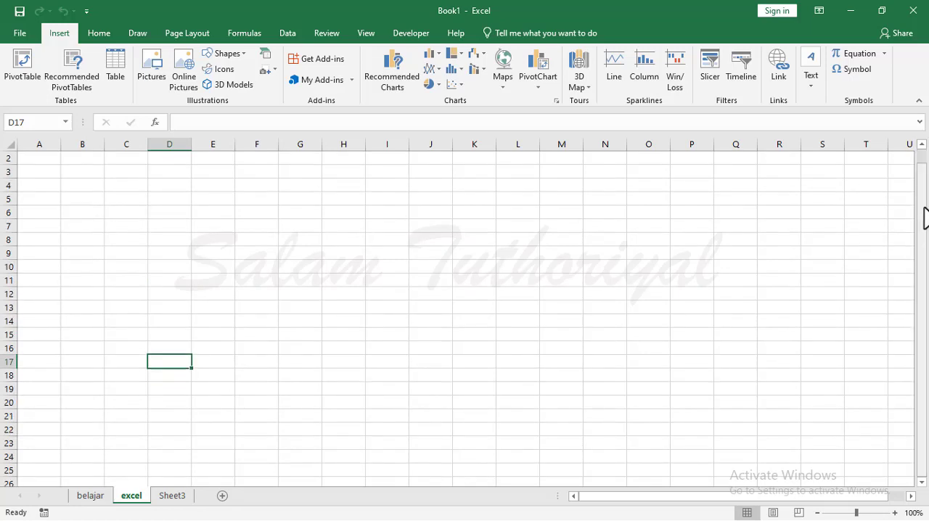
{"action": "left_click_drag", "start_coordinate": [925, 218], "coordinate": [923, 241]}
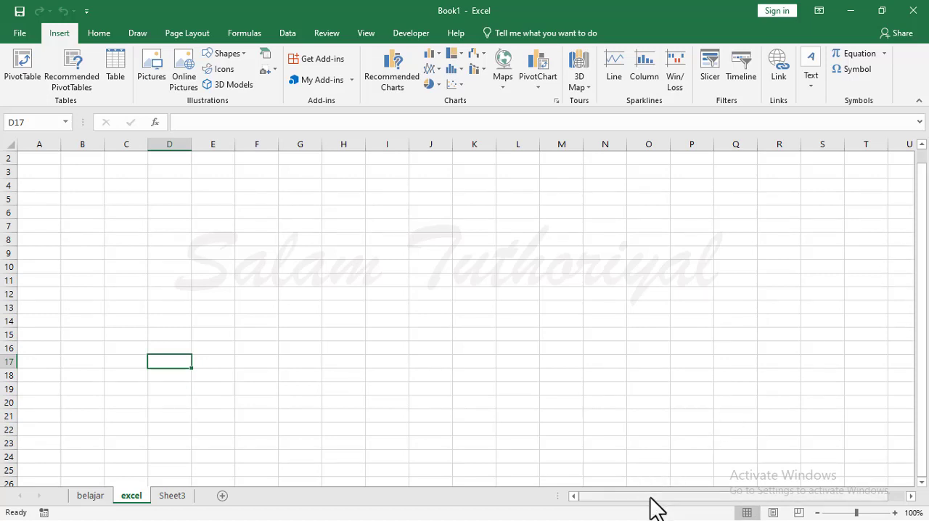
{"action": "left_click_drag", "start_coordinate": [651, 507], "coordinate": [689, 494]}
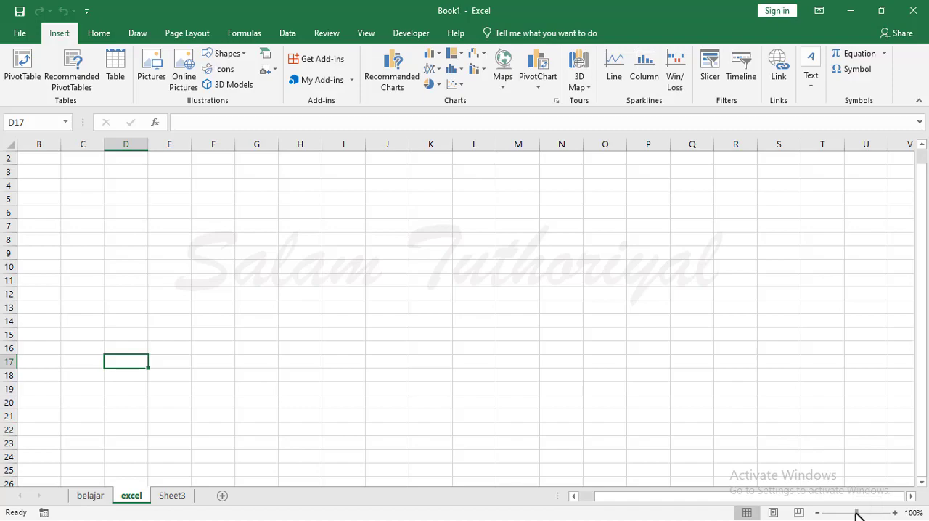
{"action": "left_click_drag", "start_coordinate": [858, 513], "coordinate": [880, 512]}
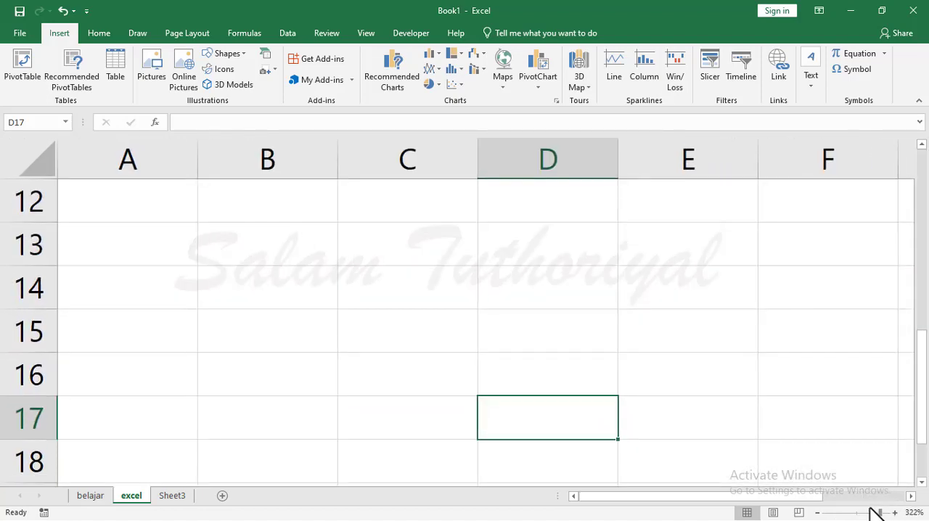
{"action": "left_click", "coordinate": [856, 512]}
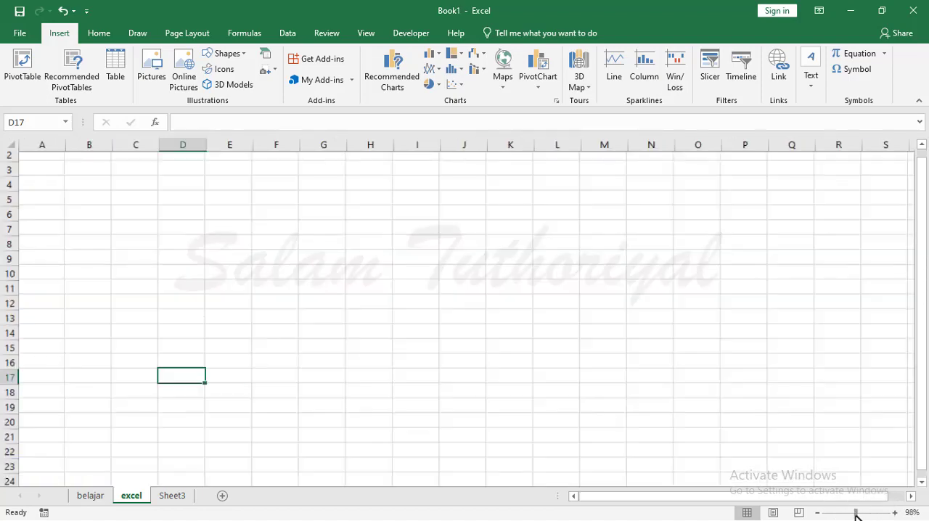
Enter the title "Data Hasil Stock Opname" in cell A1 of the excel sheet and set the zoom to 120%.
{"action": "left_click", "coordinate": [144, 174]}
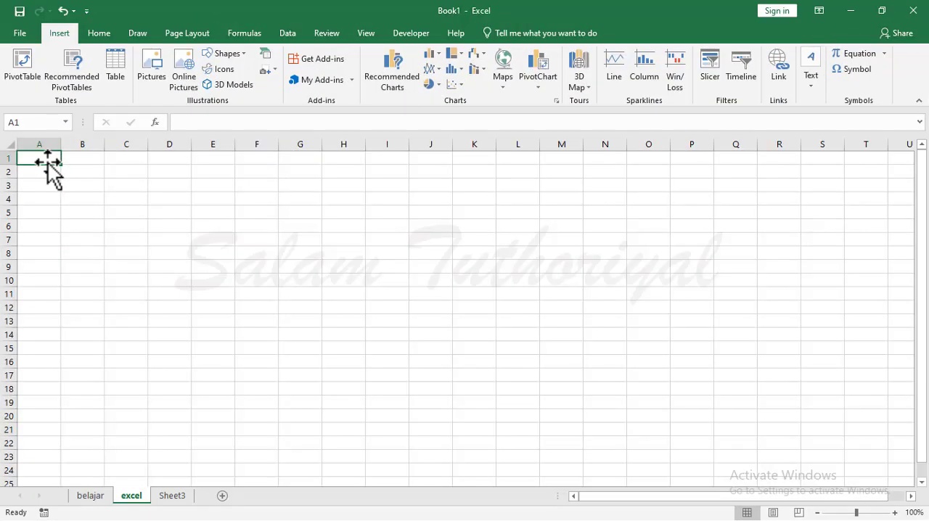
{"action": "type", "text": "Data"}
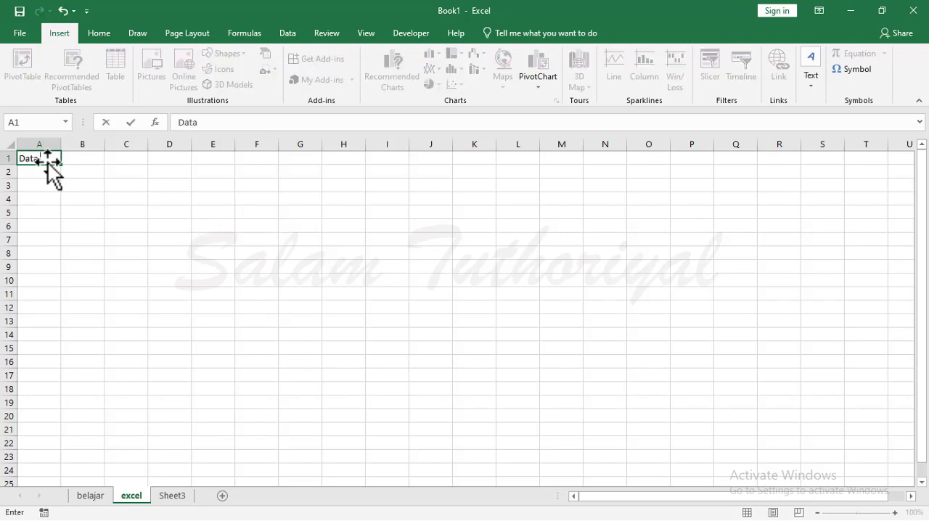
{"action": "type", "text": " Hasil Stock Opname"}
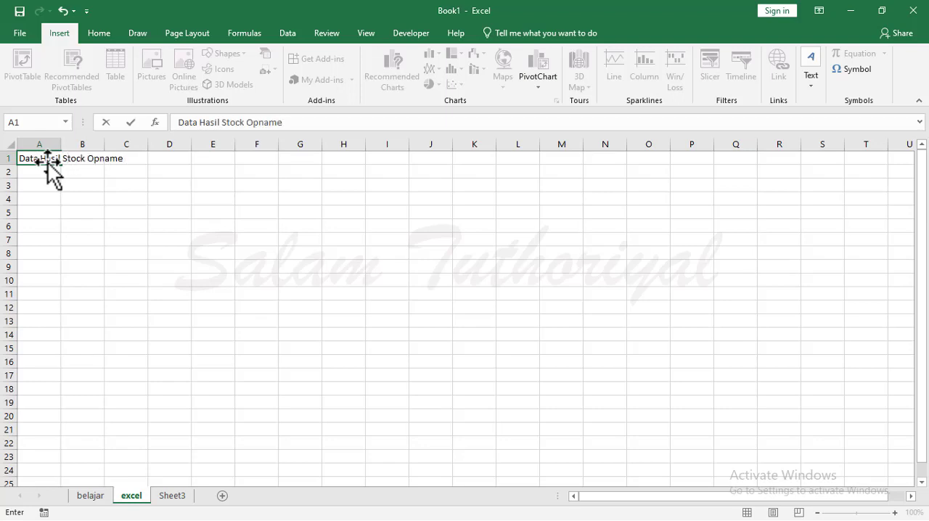
{"action": "key", "text": "Return"}
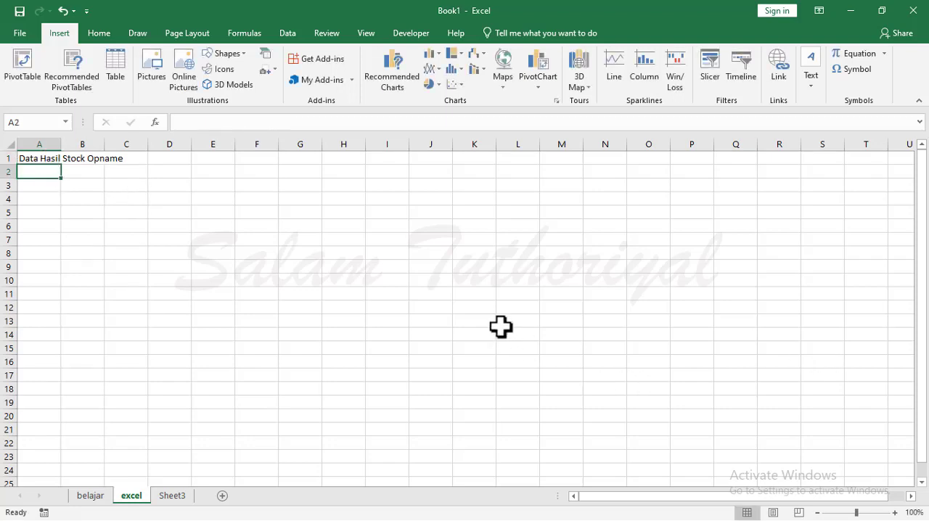
{"action": "left_click", "coordinate": [895, 513]}
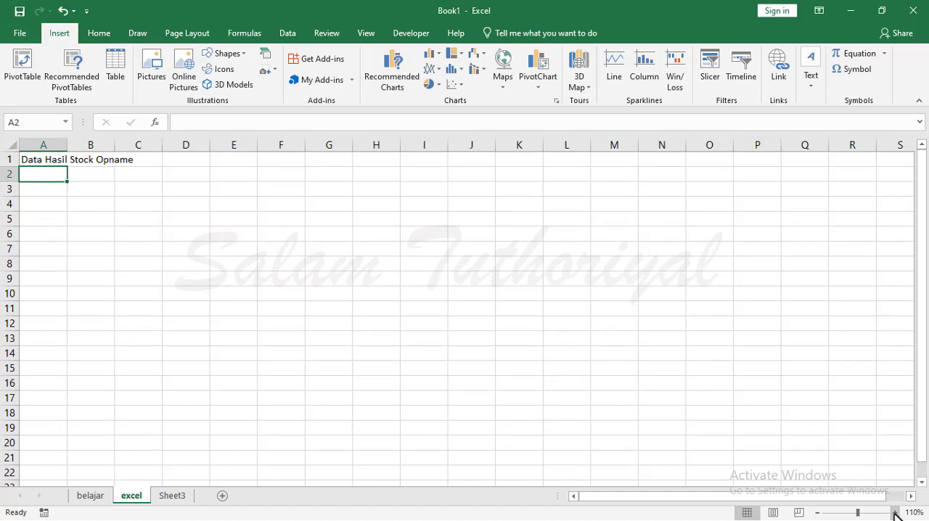
{"action": "left_click", "coordinate": [895, 513]}
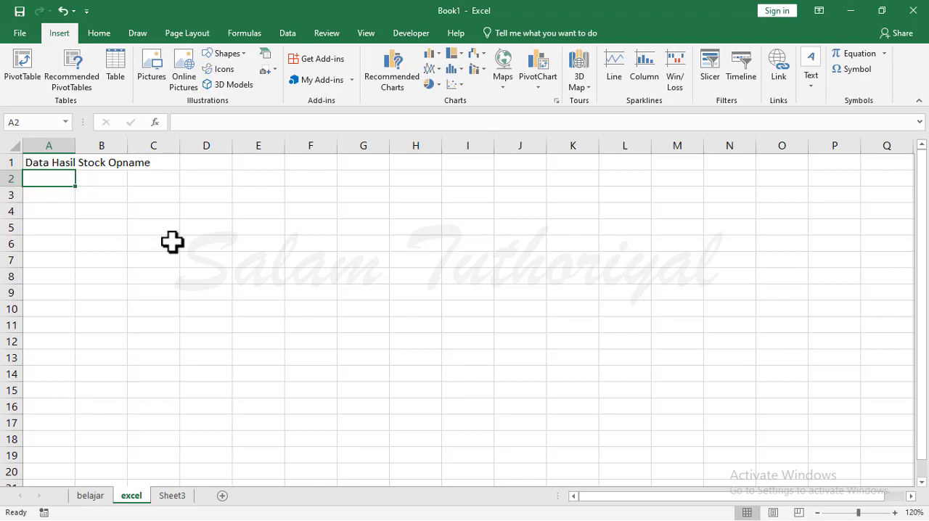
Zoom the excel sheet in to 235%, back out to 100%, and settle at 160%.
{"action": "scroll", "coordinate": [172, 242], "scroll_direction": "up", "scroll_amount": 2}
{"action": "scroll", "coordinate": [172, 243], "scroll_direction": "up", "scroll_amount": 3}
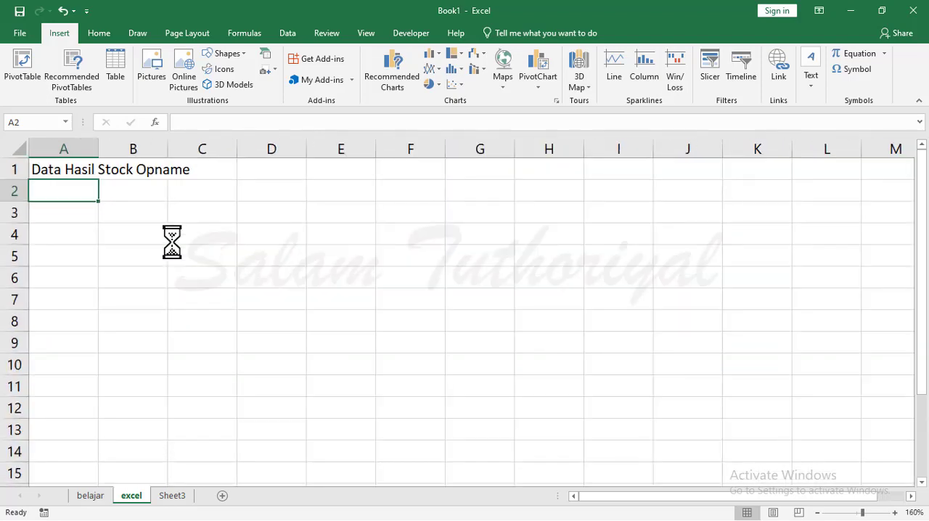
{"action": "scroll", "coordinate": [173, 243], "scroll_direction": "up", "scroll_amount": 1}
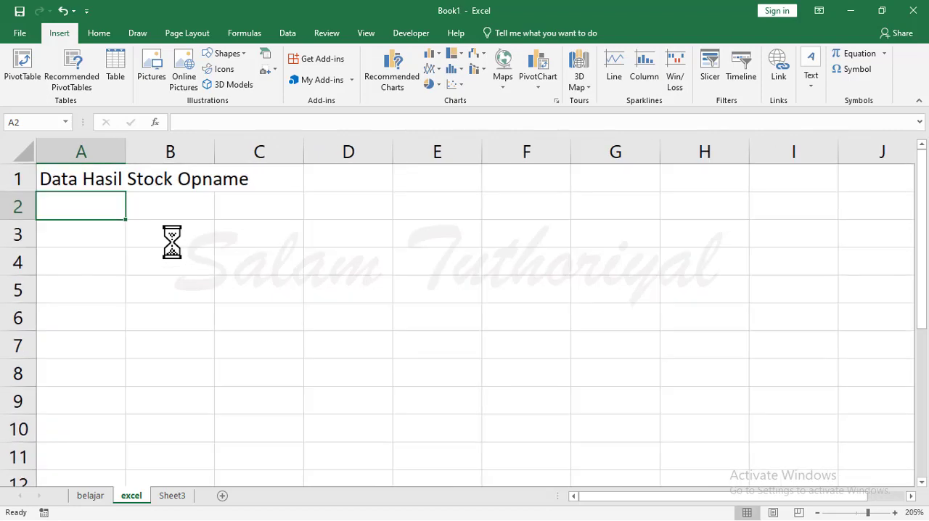
{"action": "scroll", "coordinate": [172, 243], "scroll_direction": "up", "scroll_amount": 2}
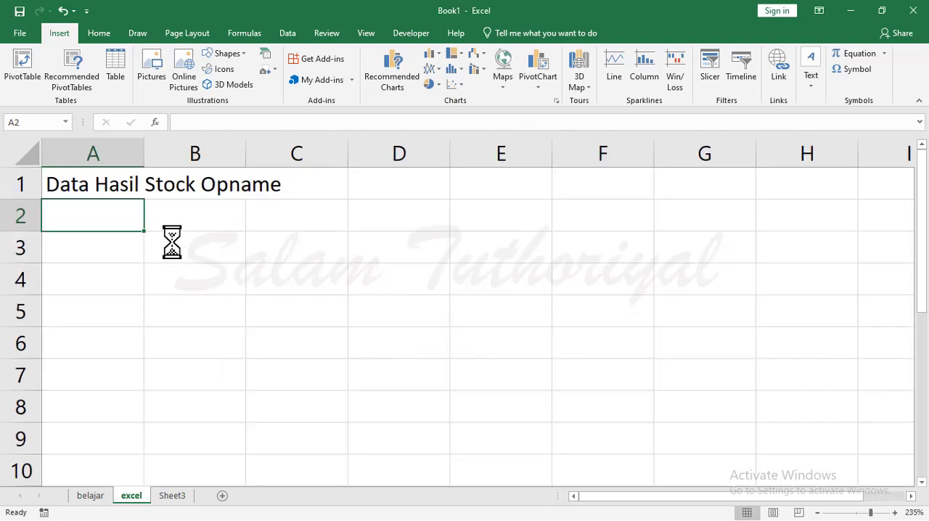
{"action": "scroll", "coordinate": [172, 242], "scroll_direction": "down", "scroll_amount": 9}
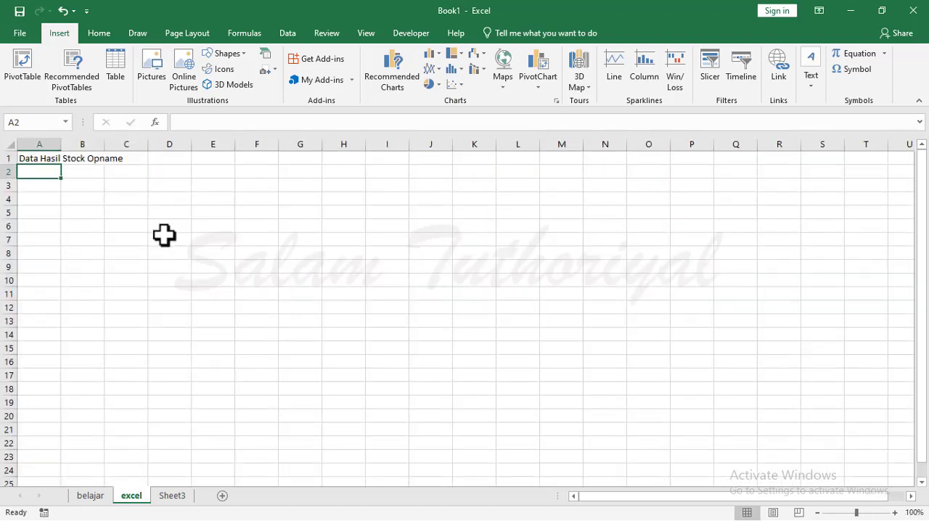
{"action": "scroll", "coordinate": [164, 235], "scroll_direction": "down", "scroll_amount": 1}
{"action": "scroll", "coordinate": [163, 234], "scroll_direction": "up", "scroll_amount": 3}
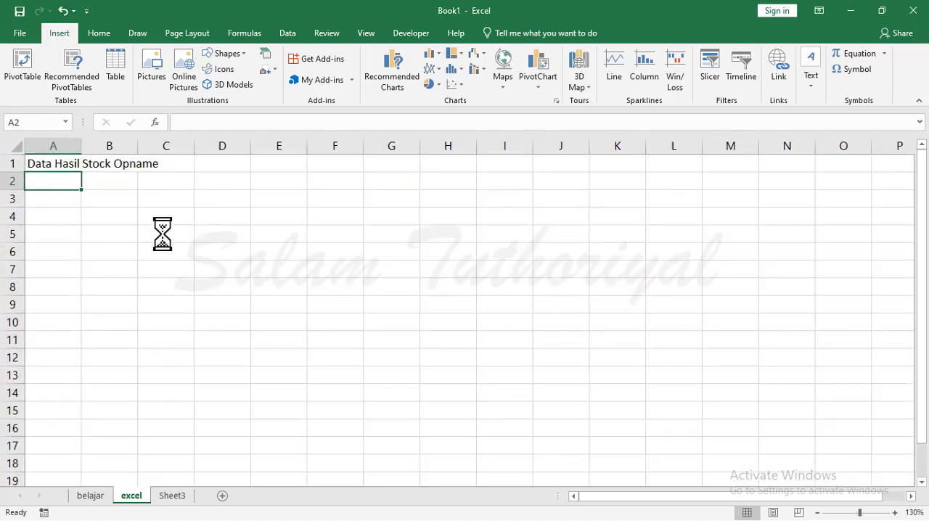
{"action": "scroll", "coordinate": [162, 233], "scroll_direction": "up", "scroll_amount": 2}
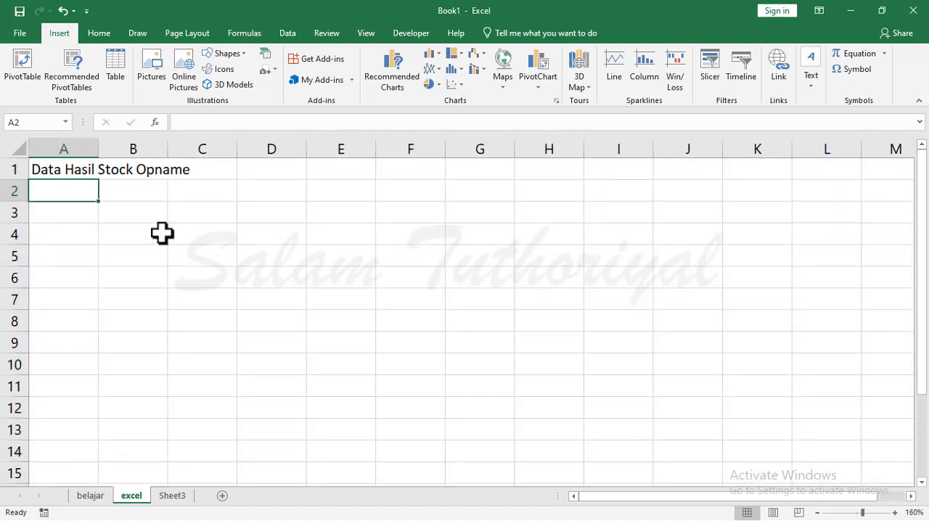
Enter the column headers No, Nama Barang, Tempat Pembelian, Harga and Jumlah in cells A3 to E3.
{"action": "left_click", "coordinate": [135, 277]}
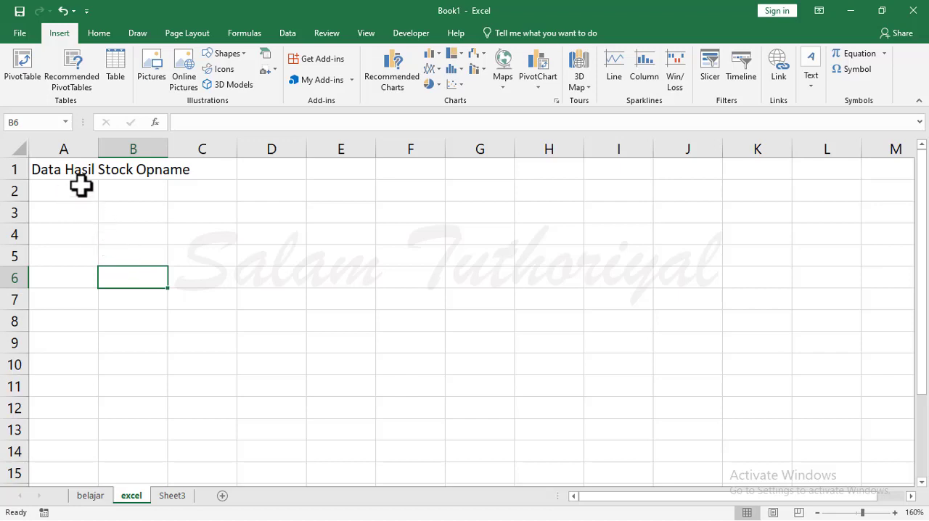
{"action": "left_click", "coordinate": [70, 213]}
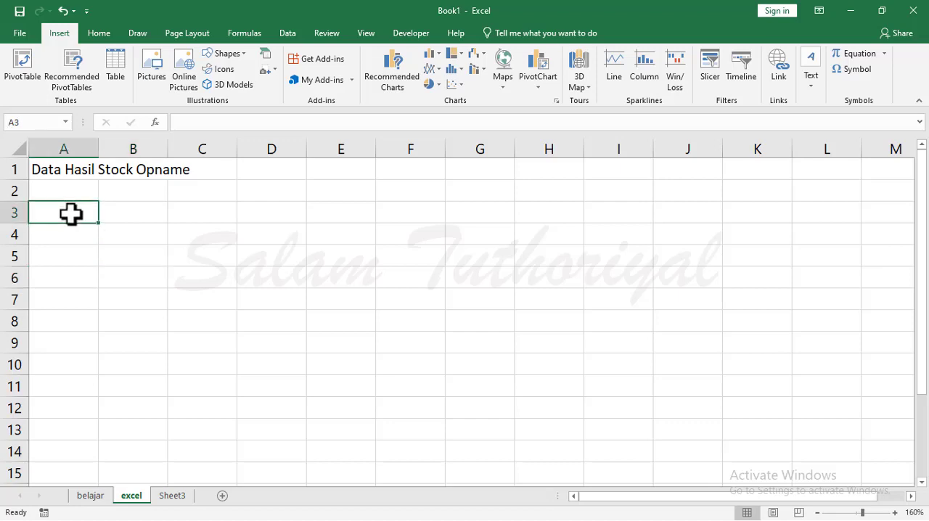
{"action": "type", "text": "No"}
{"action": "key", "text": "Tab"}
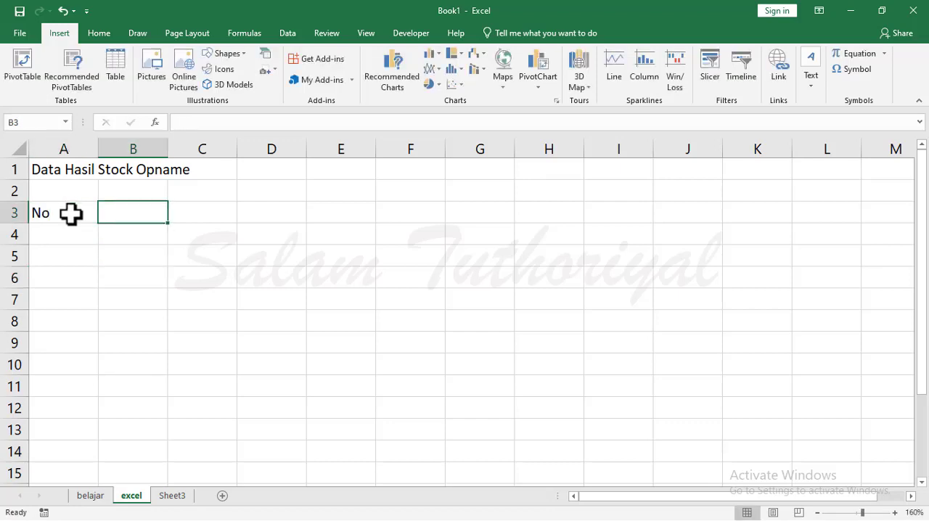
{"action": "type", "text": "Nama Barang"}
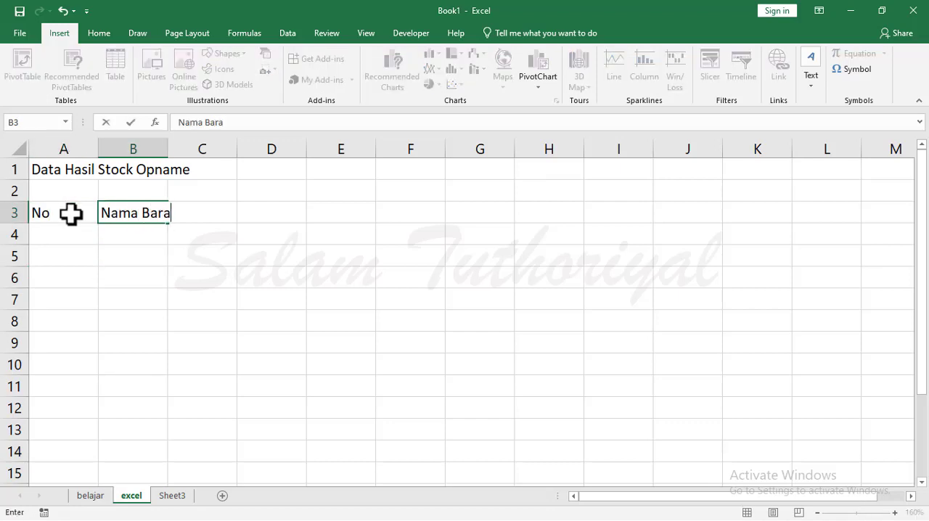
{"action": "double_click", "coordinate": [213, 212]}
{"action": "type", "text": "Tempat"}
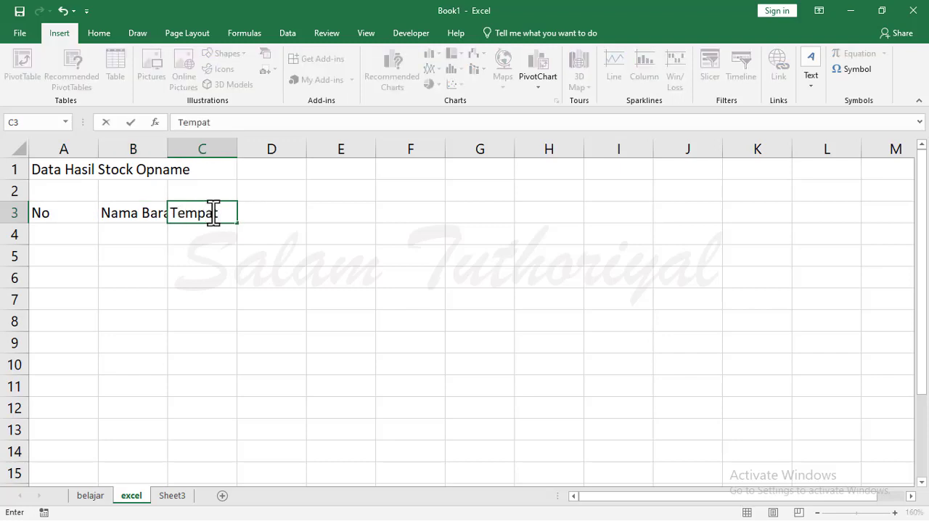
{"action": "type", "text": " Pembelian"}
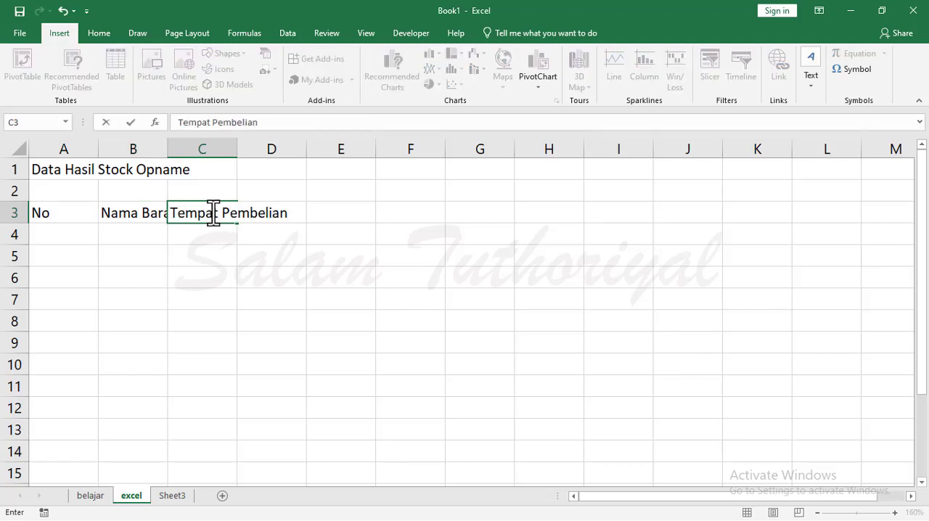
{"action": "key", "text": "Tab"}
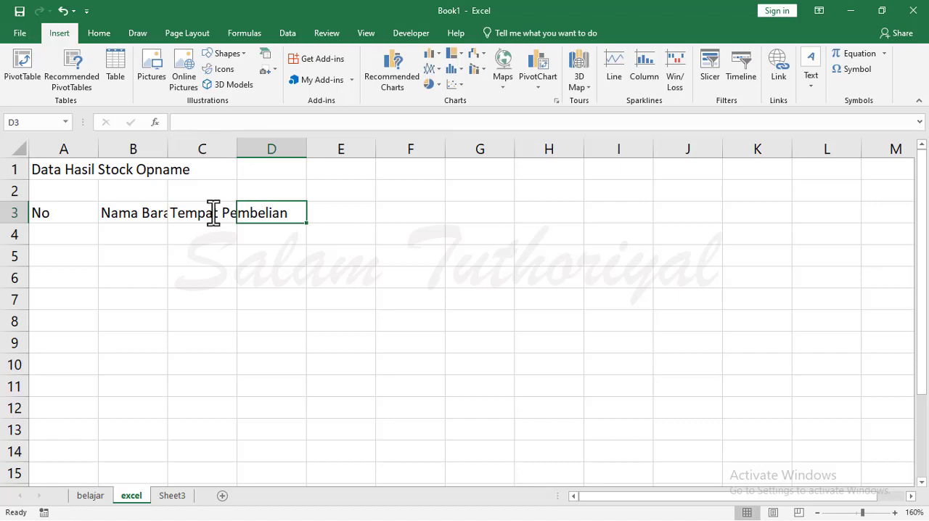
{"action": "type", "text": "Harga"}
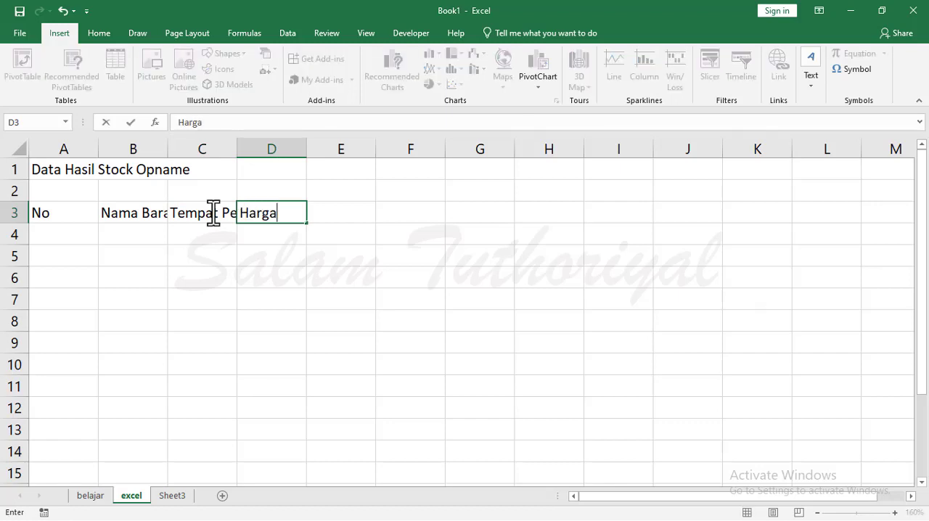
{"action": "key", "text": "Tab"}
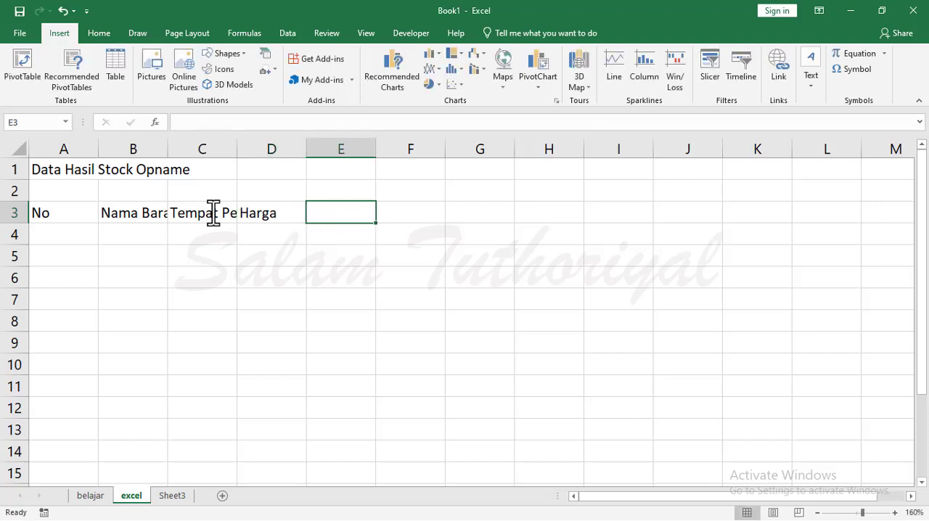
{"action": "type", "text": "Jumlah"}
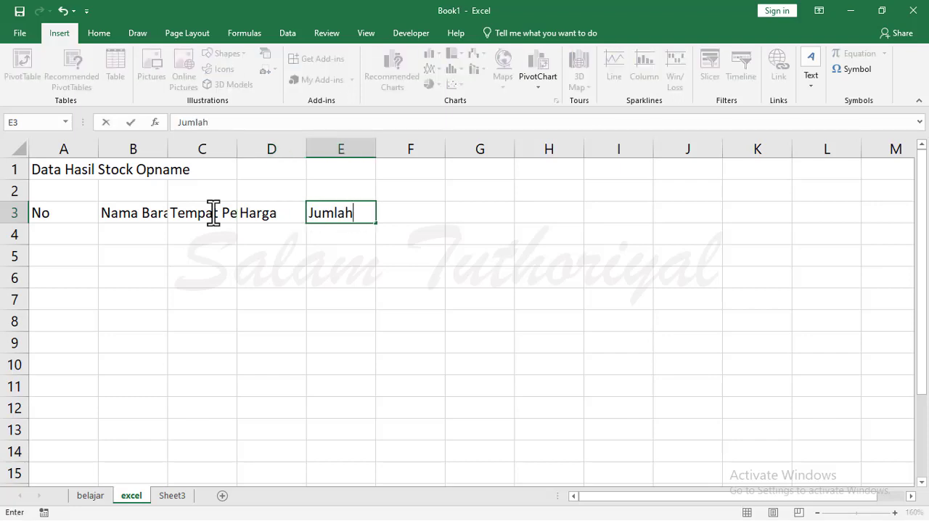
{"action": "key", "text": "Return"}
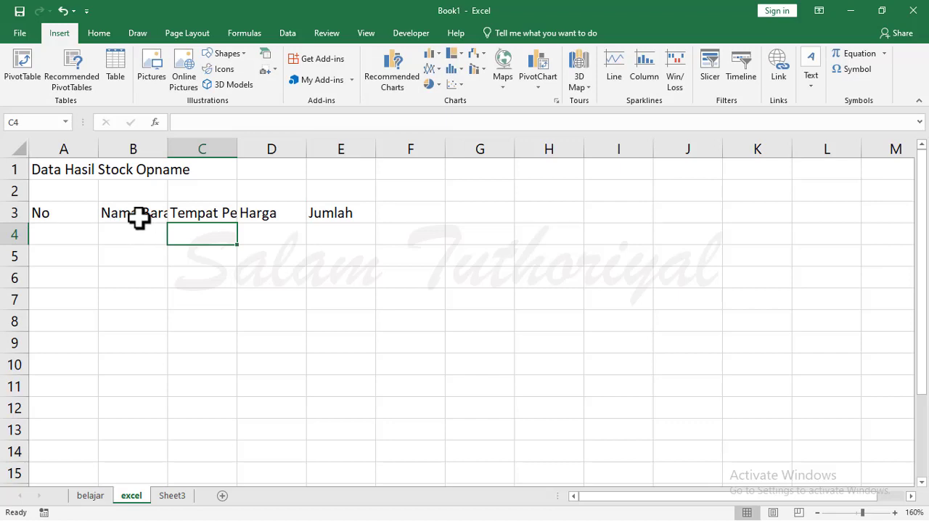
Widen columns B and C to fit the Nama Barang and Tempat Pembelian headers, and narrow column A around No.
{"action": "left_click", "coordinate": [143, 212]}
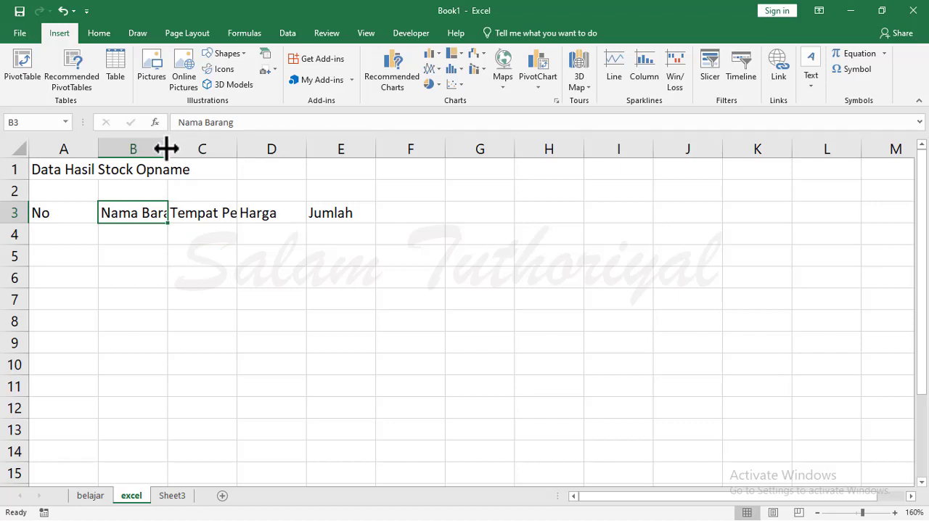
{"action": "left_click_drag", "start_coordinate": [166, 148], "coordinate": [185, 148]}
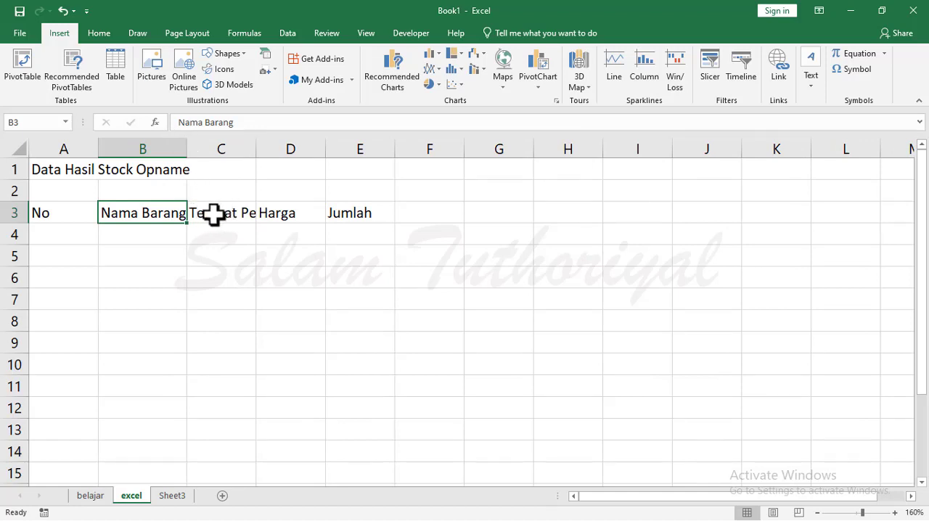
{"action": "left_click", "coordinate": [213, 215]}
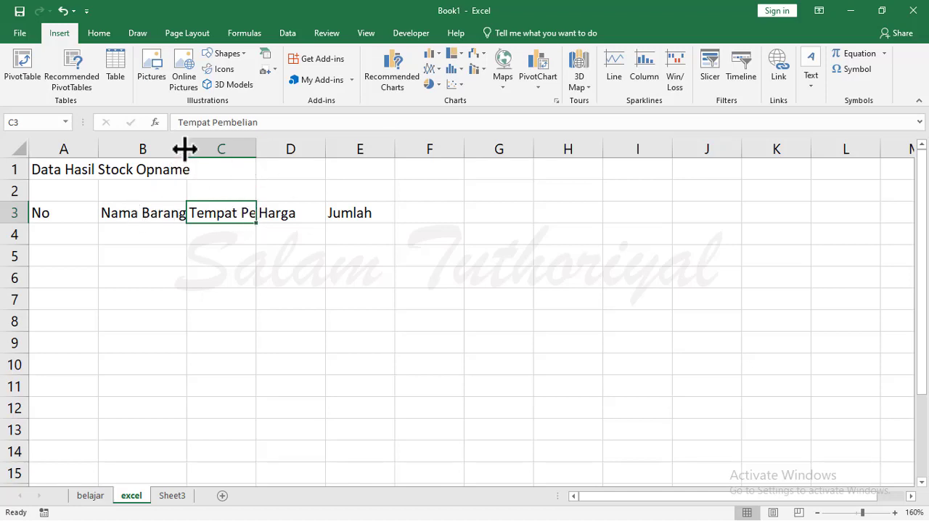
{"action": "double_click", "coordinate": [257, 151]}
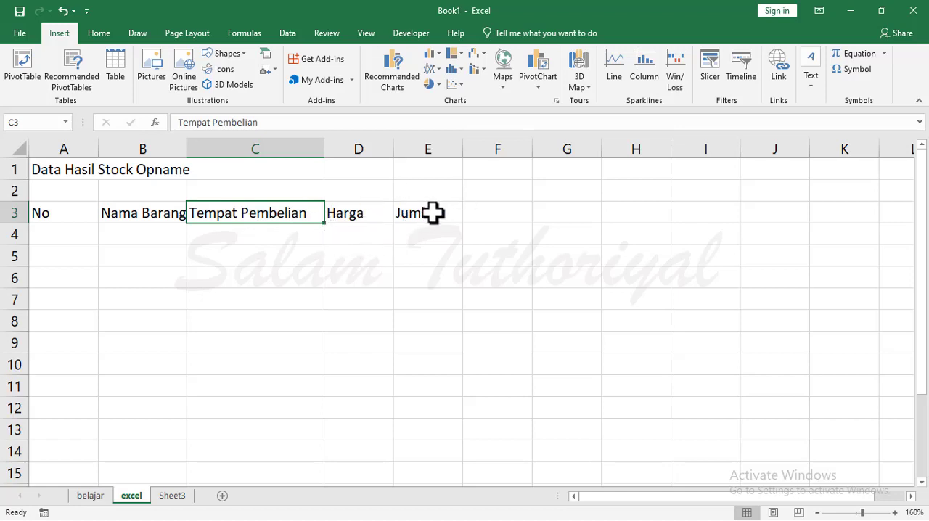
{"action": "left_click_drag", "start_coordinate": [97, 150], "coordinate": [60, 164]}
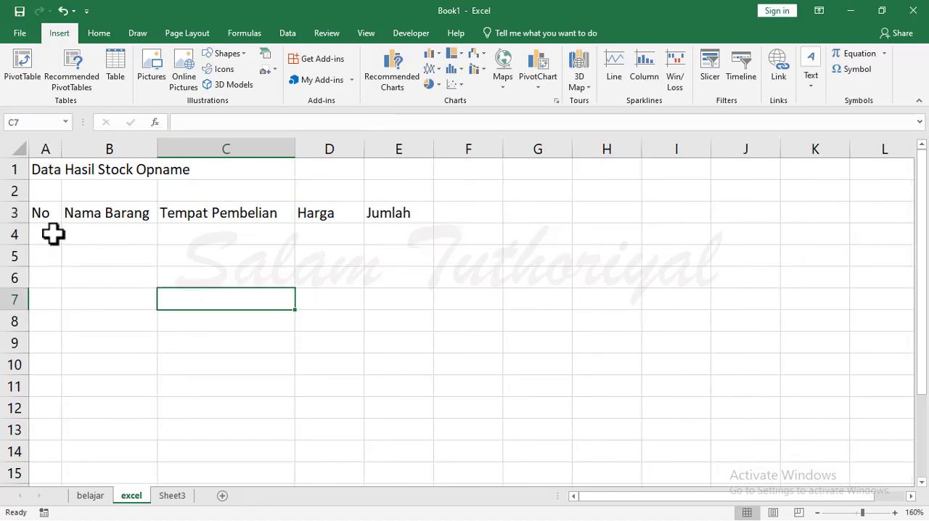
Fill cells A4 to D4 with 1, Komputer, Jakarta and the price 12000000.
{"action": "left_click", "coordinate": [53, 234]}
{"action": "type", "text": "1"}
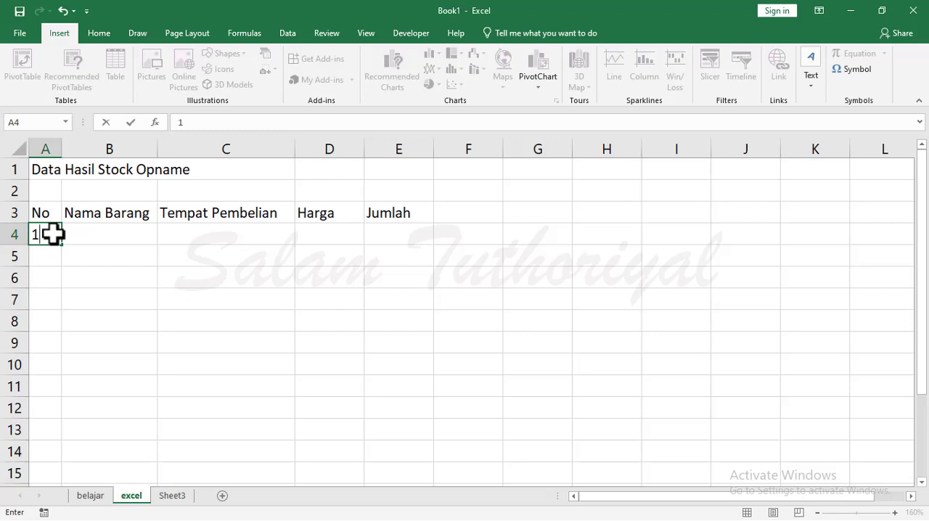
{"action": "key", "text": "Tab"}
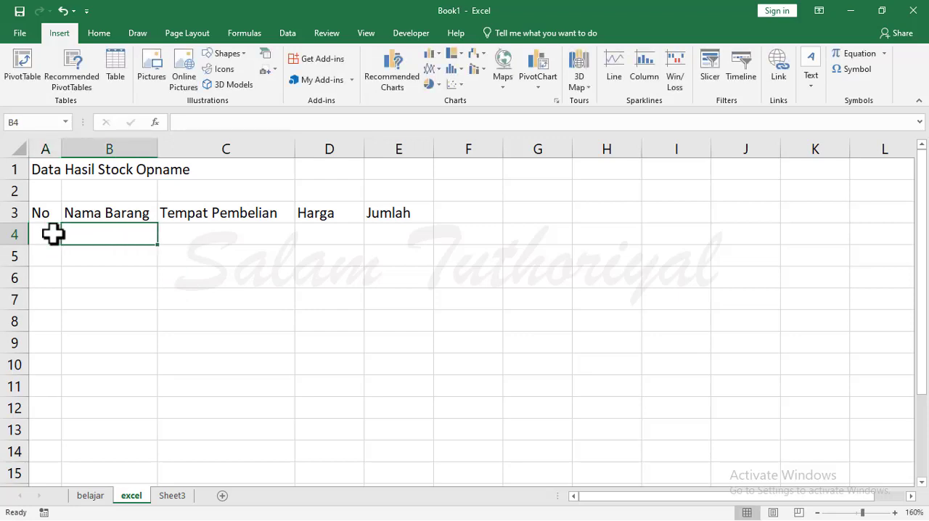
{"action": "type", "text": "Komputer"}
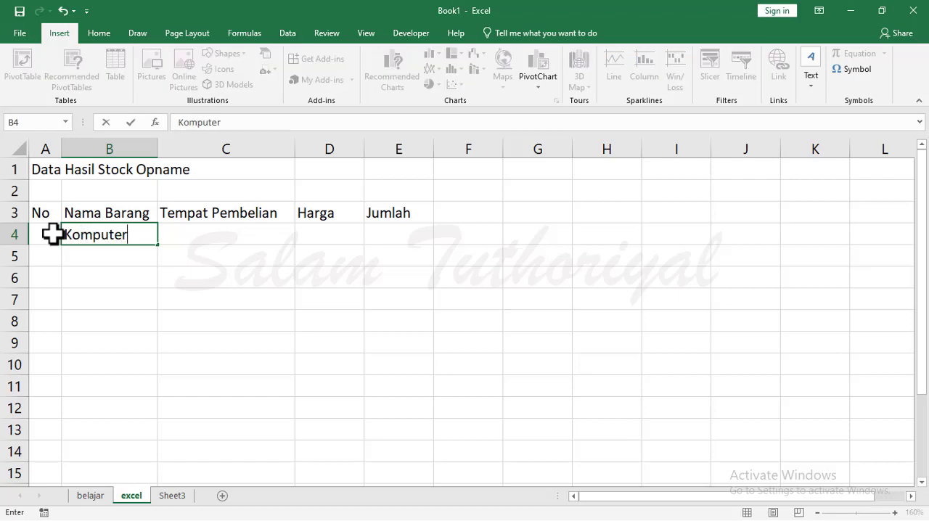
{"action": "key", "text": "Tab"}
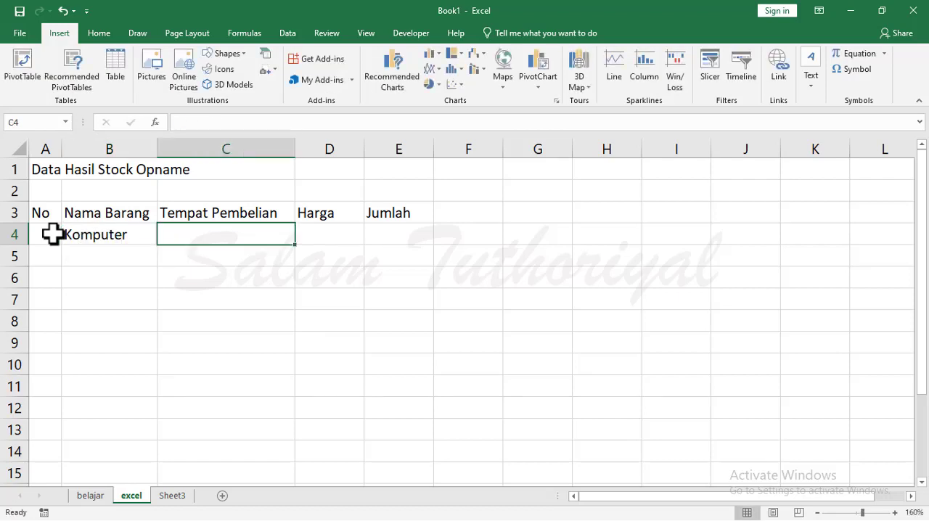
{"action": "type", "text": "Jakarta"}
{"action": "key", "text": "Tab"}
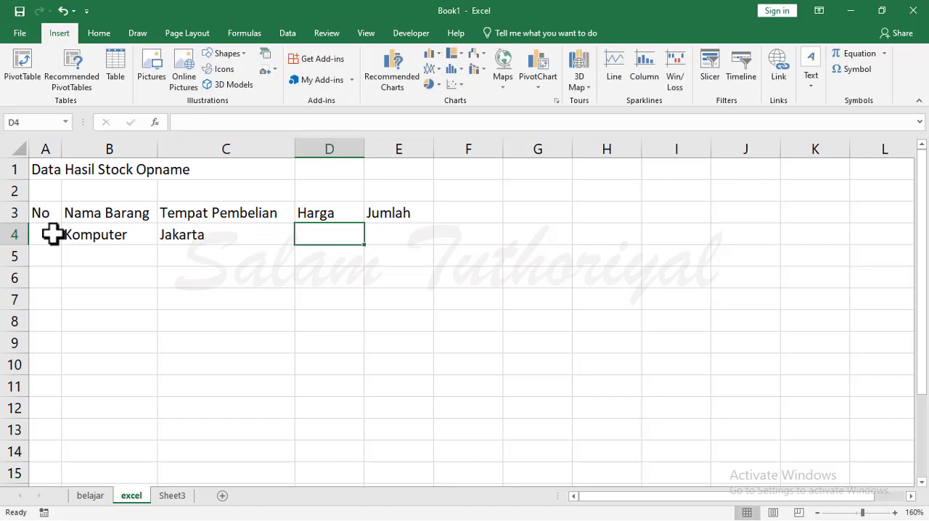
{"action": "type", "text": "120000"}
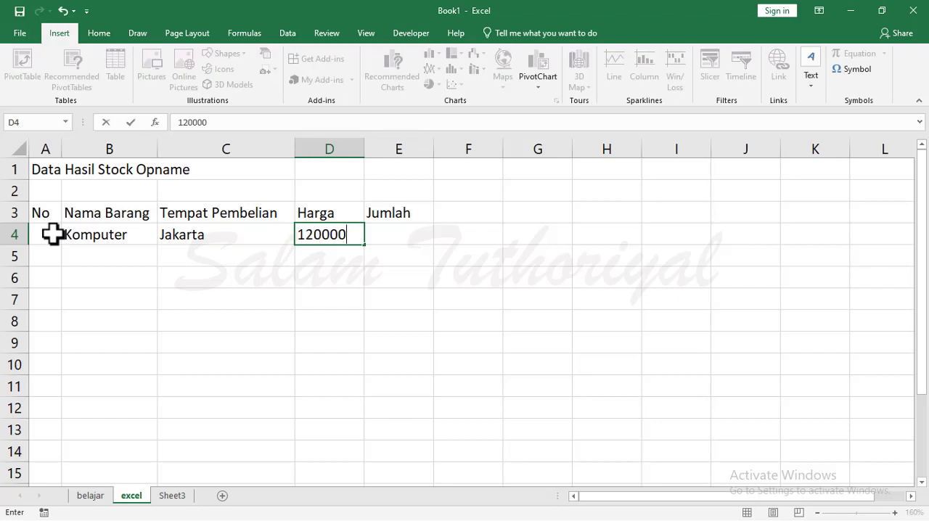
{"action": "type", "text": "00"}
{"action": "key", "text": "Return"}
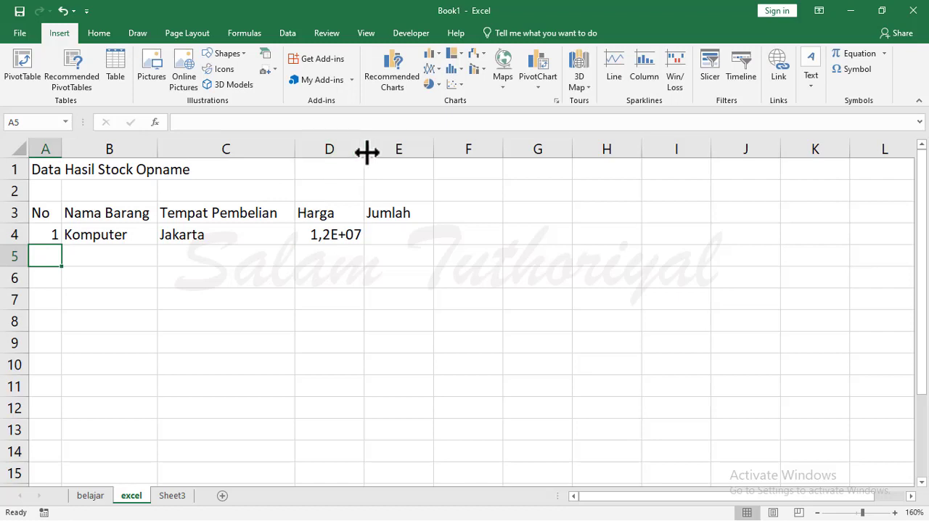
Widen column D to fit the full Komputer price and enter the quantity 10 in cell E4.
{"action": "left_click_drag", "start_coordinate": [367, 151], "coordinate": [385, 153]}
{"action": "left_click", "coordinate": [419, 236]}
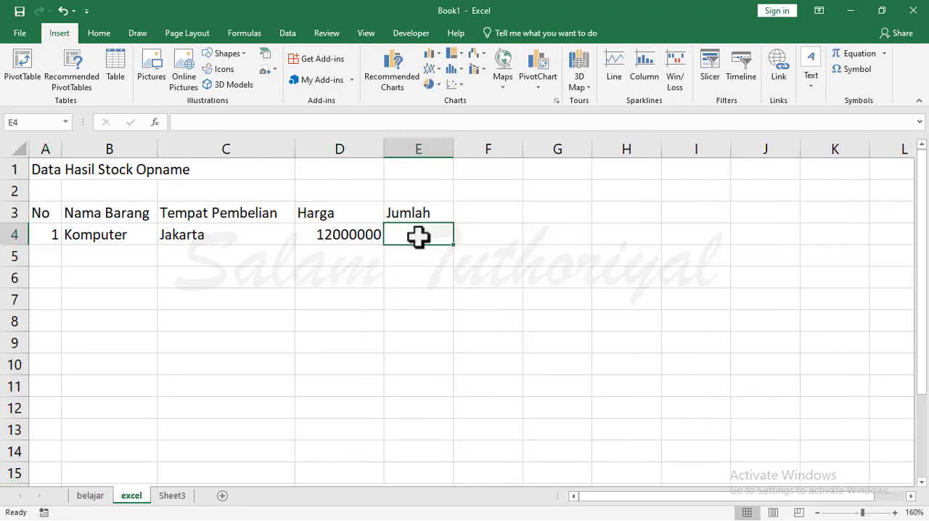
{"action": "type", "text": "10"}
{"action": "key", "text": "ctrl+Return"}
Start the second item row by filling cells A5 to C5 with 2, Laptop and Semarang.
{"action": "key", "text": "Down"}
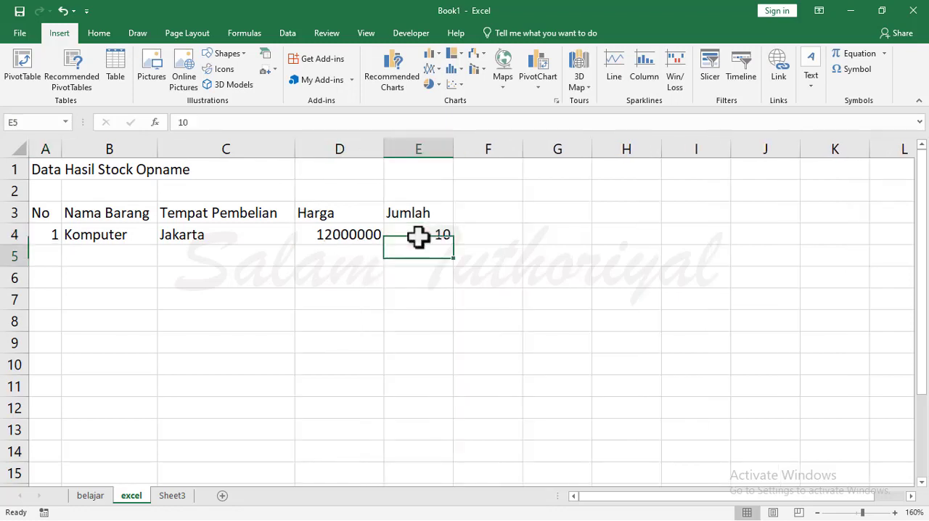
{"action": "key", "text": "Left"}
{"action": "key", "text": "Left"}
{"action": "key", "text": "Left"}
{"action": "key", "text": "Left"}
{"action": "type", "text": "2"}
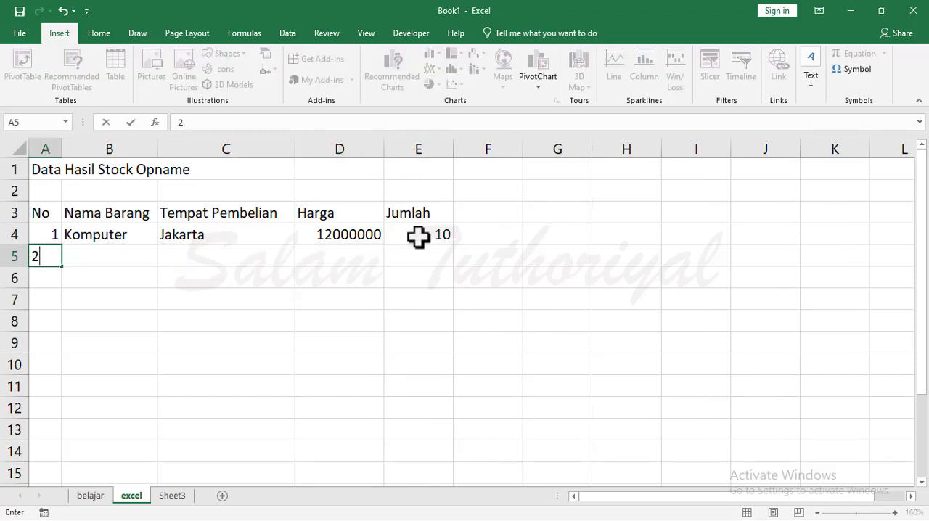
{"action": "key", "text": "Tab"}
{"action": "type", "text": "Laptop"}
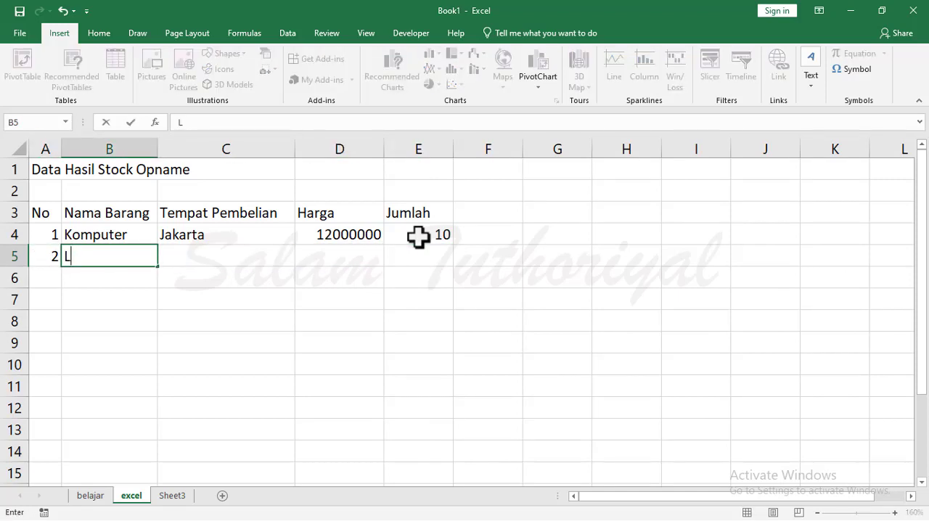
{"action": "key", "text": "Tab"}
{"action": "type", "text": "Semarang"}
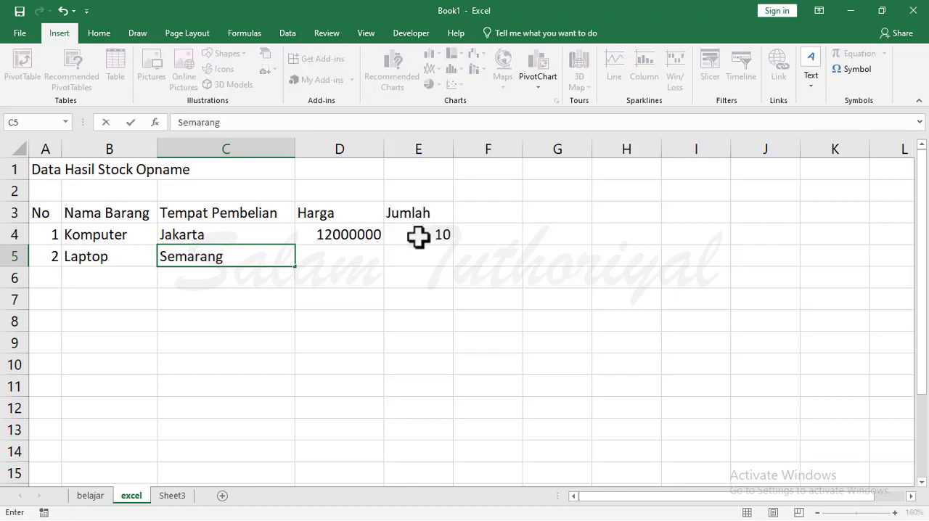
{"action": "key", "text": "Tab"}
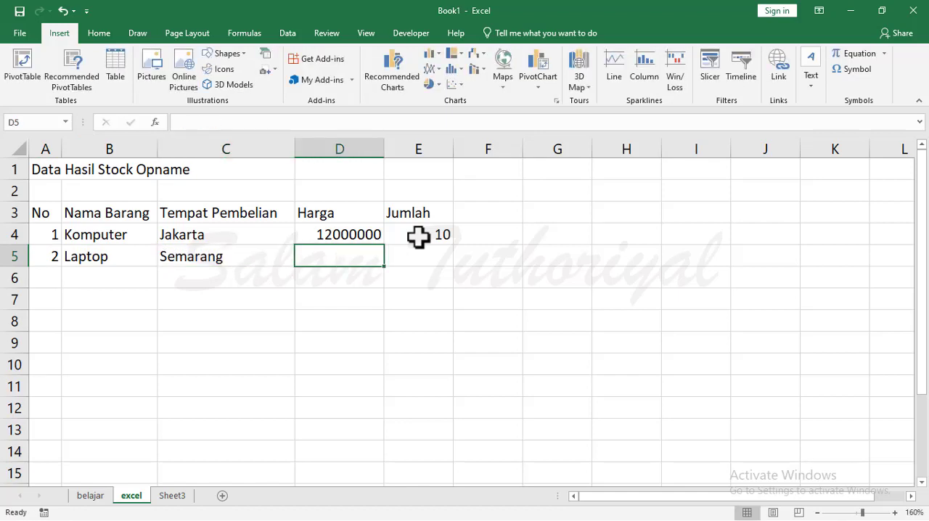
Enter the Laptop price 20000000 in cell D5 and the quantity 15 in cell E5.
{"action": "type", "text": "20000000"}
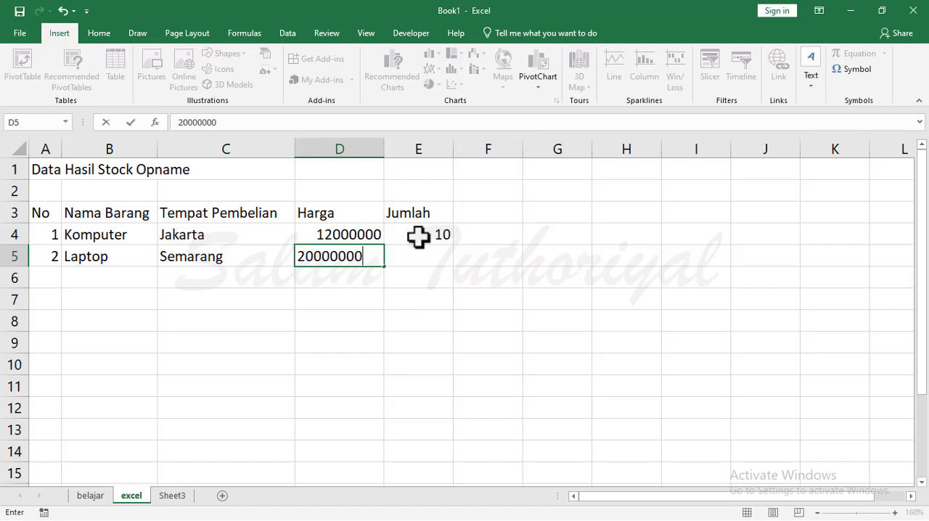
{"action": "key", "text": "Tab"}
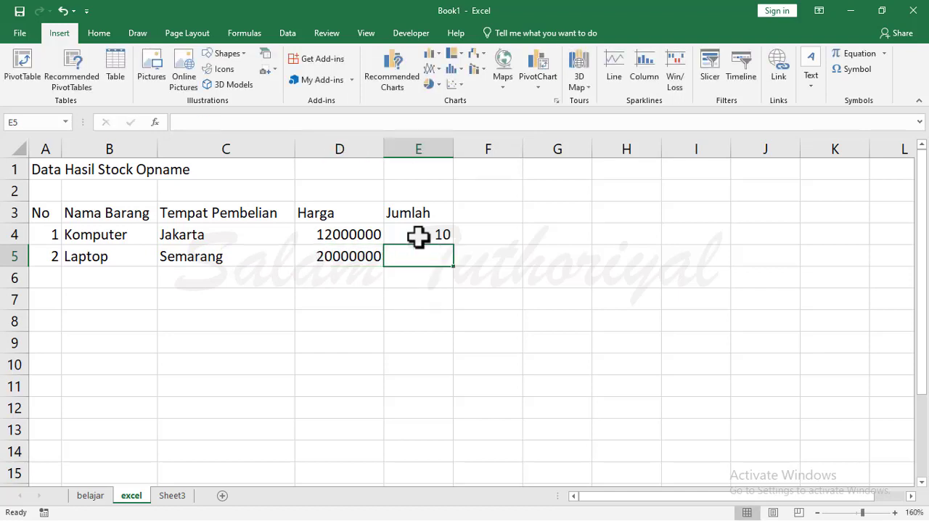
{"action": "type", "text": "15"}
{"action": "key", "text": "Return"}
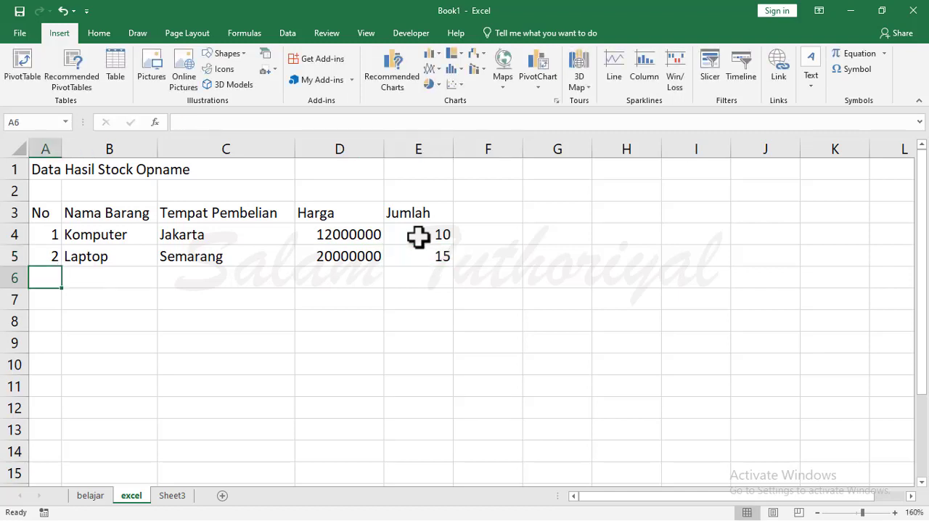
Fill the third item row, cells A6 to E6, with 3, Printer, Cirebon, 5000000 and 25.
{"action": "type", "text": "3"}
{"action": "key", "text": "Tab"}
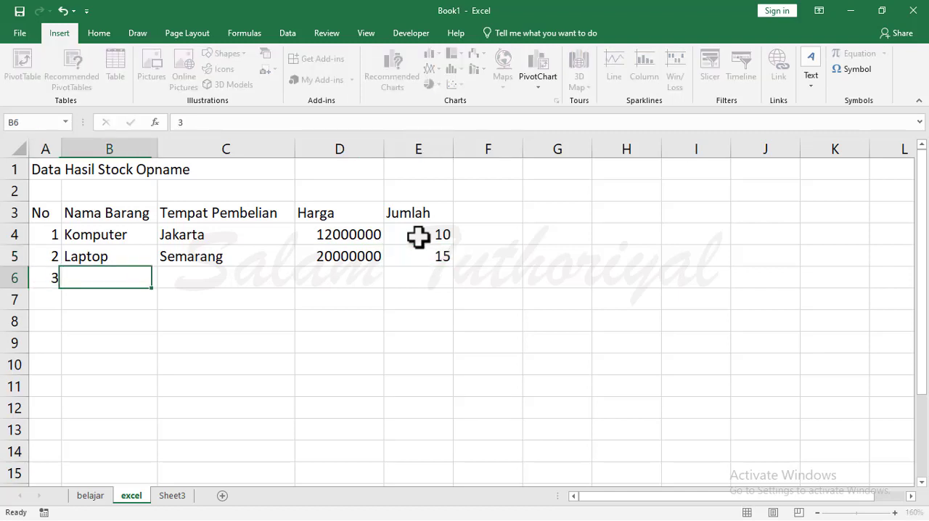
{"action": "type", "text": "Printer"}
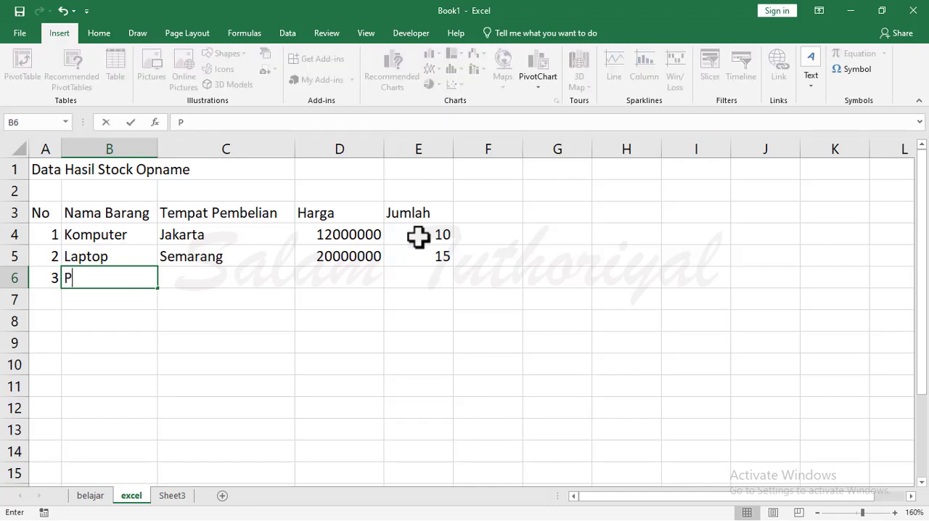
{"action": "key", "text": "Tab"}
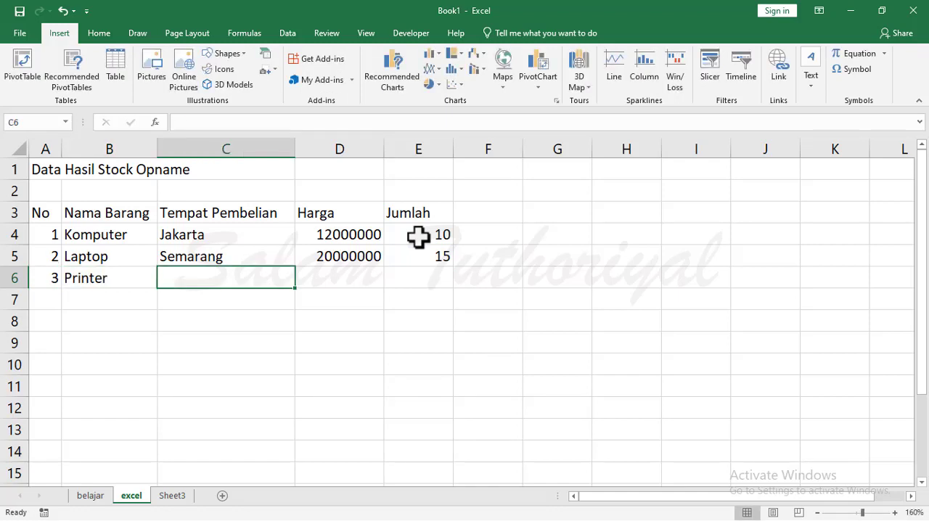
{"action": "type", "text": "Cirebon"}
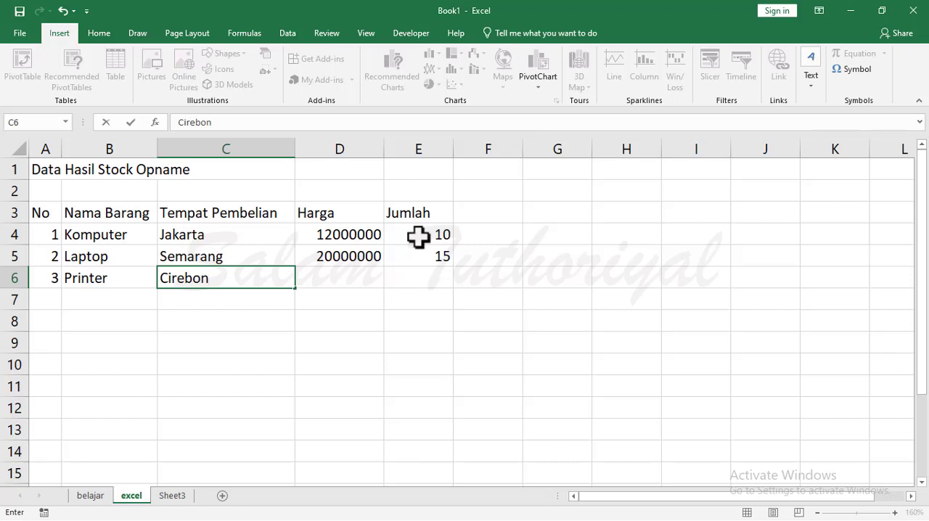
{"action": "key", "text": "Tab"}
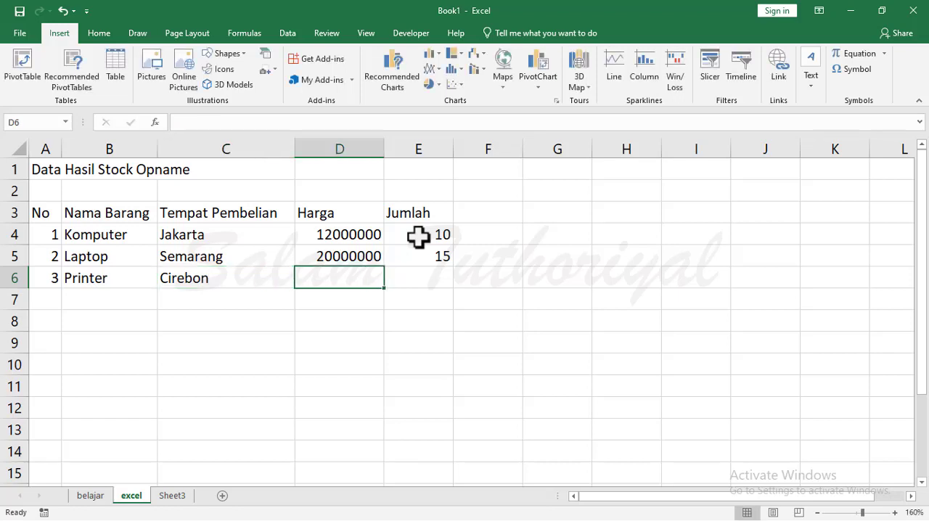
{"action": "type", "text": "5000000"}
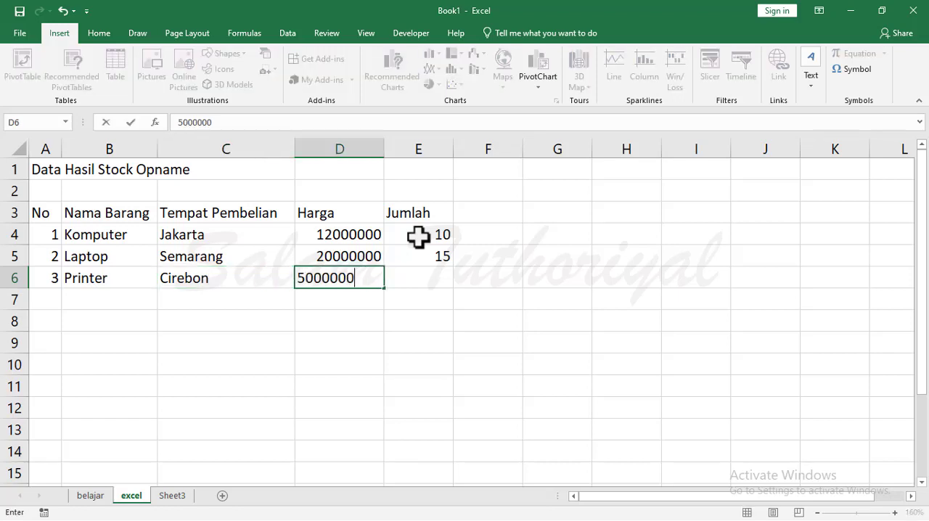
{"action": "key", "text": "Tab"}
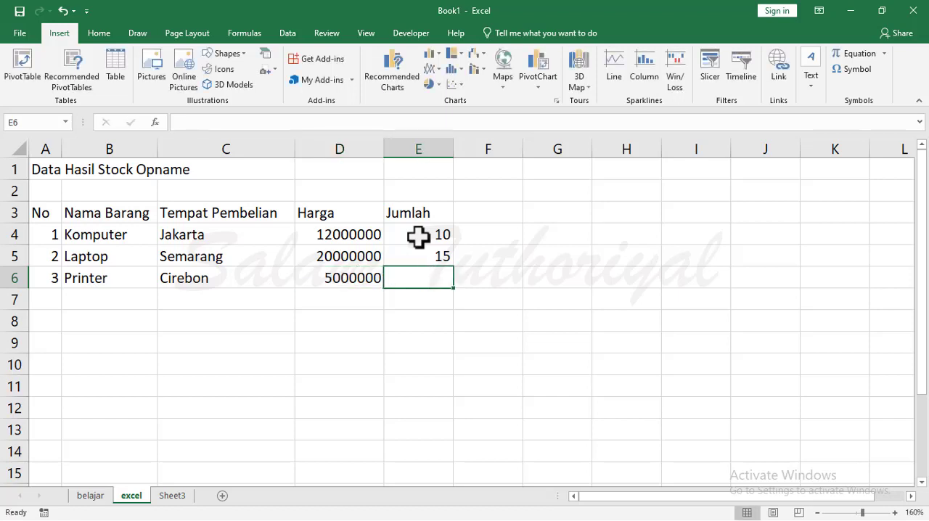
{"action": "type", "text": "25"}
{"action": "key", "text": "Return"}
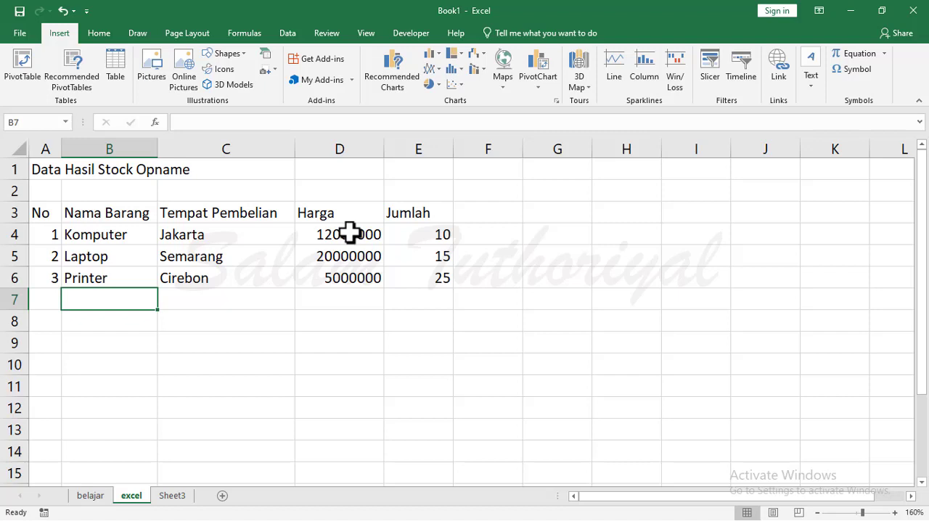
Apply the Comma Style number format to the prices in cells D4 to D6.
{"action": "left_click_drag", "start_coordinate": [349, 232], "coordinate": [348, 276]}
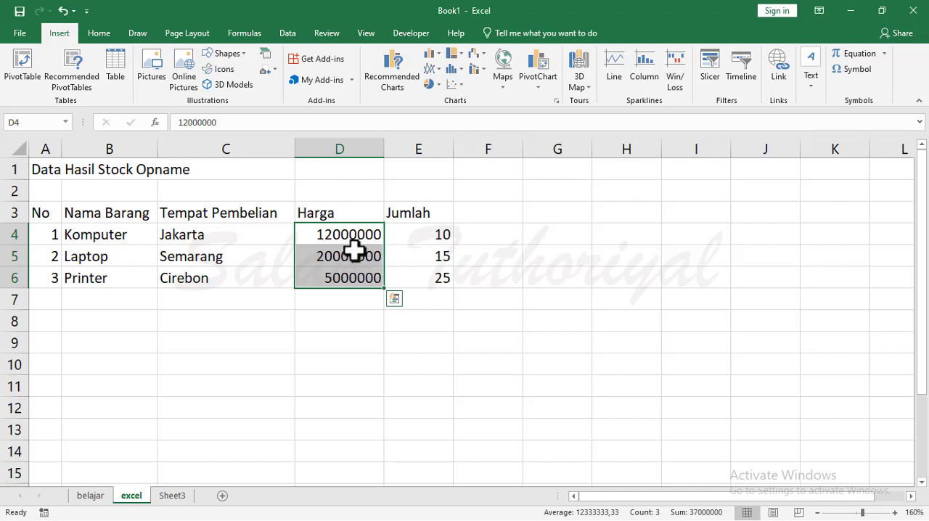
{"action": "left_click", "coordinate": [105, 31]}
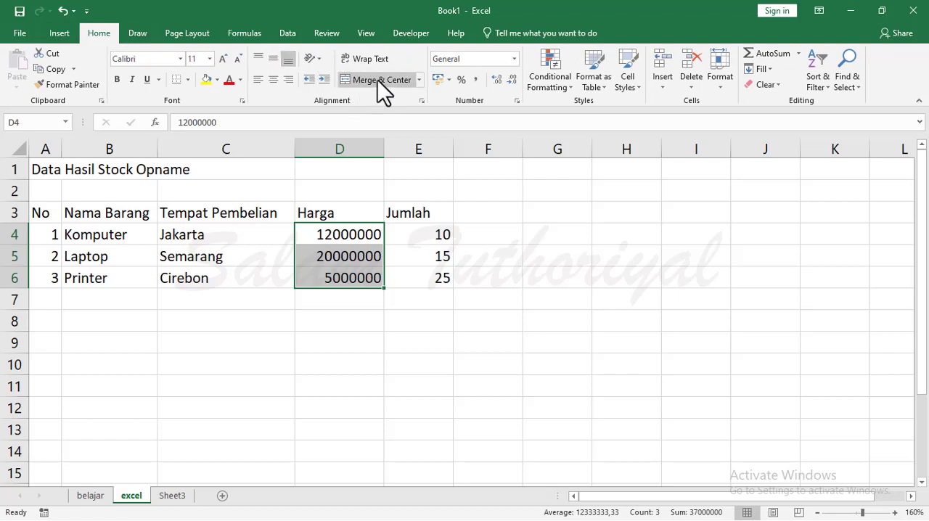
{"action": "left_click", "coordinate": [477, 80]}
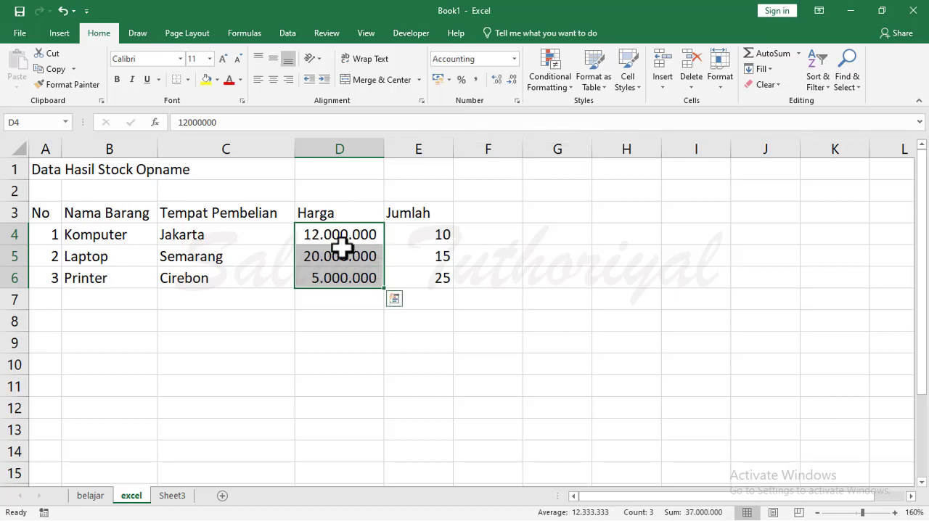
Re-enter the Komputer price in cell D4, first as 12.000.000 with dot separators and again as plain 12000000.
{"action": "left_click", "coordinate": [309, 237]}
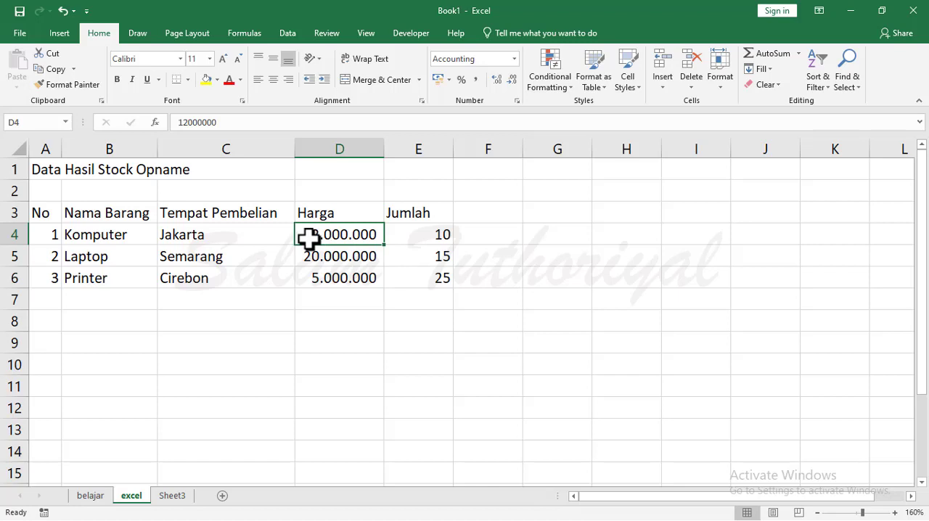
{"action": "type", "text": "12"}
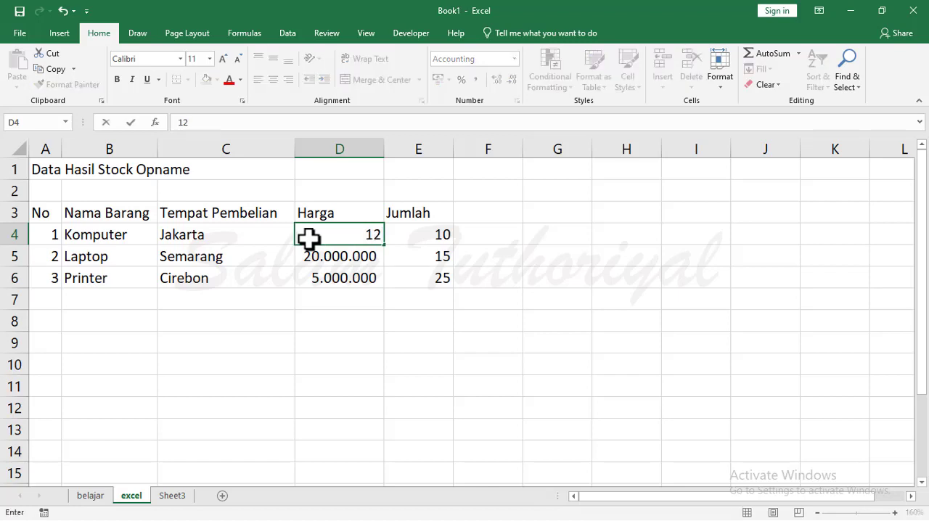
{"action": "type", "text": ".000.000"}
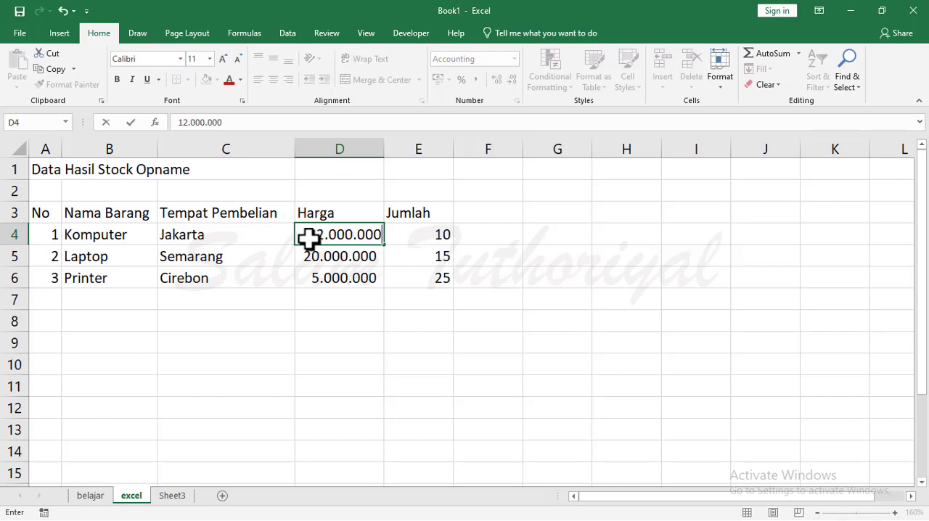
{"action": "key", "text": "Return"}
{"action": "left_click", "coordinate": [309, 237]}
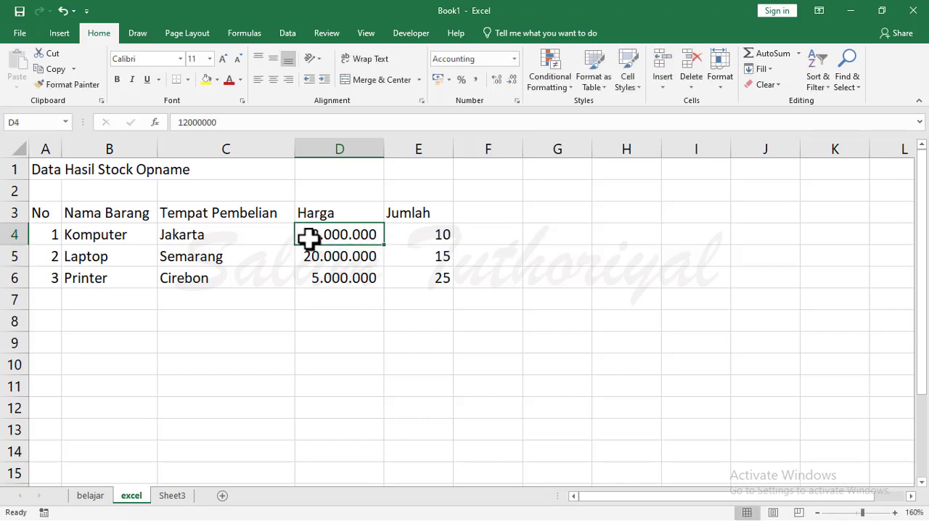
{"action": "type", "text": "12000"}
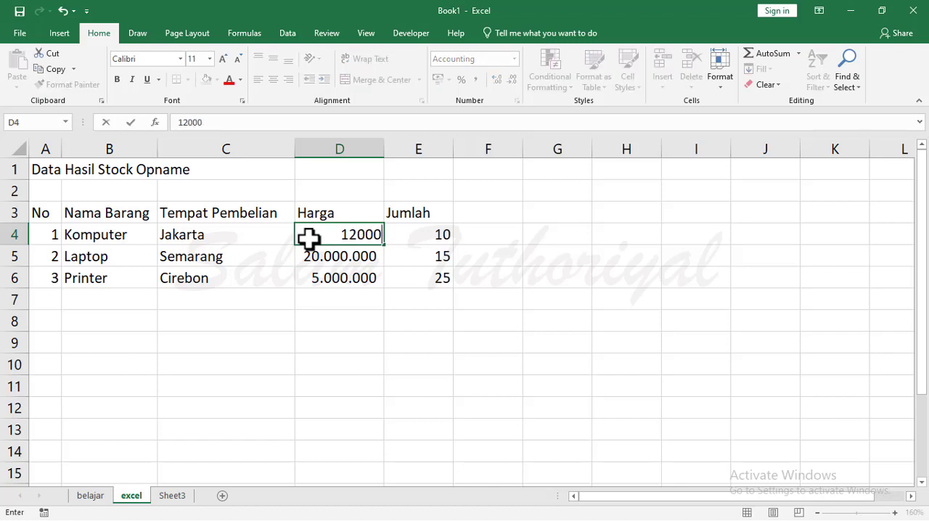
{"action": "type", "text": "000"}
{"action": "key", "text": "Return"}
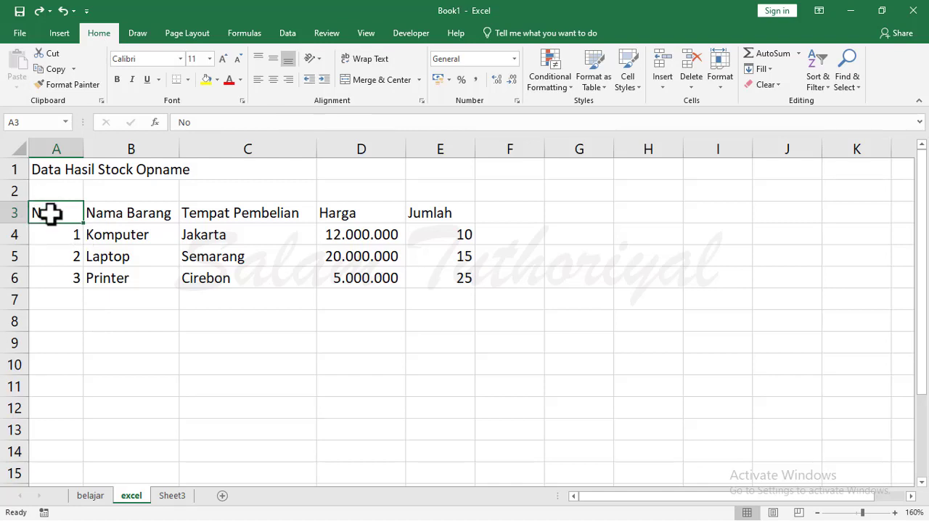
Increase the height of row 3 and centre the No header in A3 both horizontally and vertically.
{"action": "left_click_drag", "start_coordinate": [16, 224], "coordinate": [16, 232]}
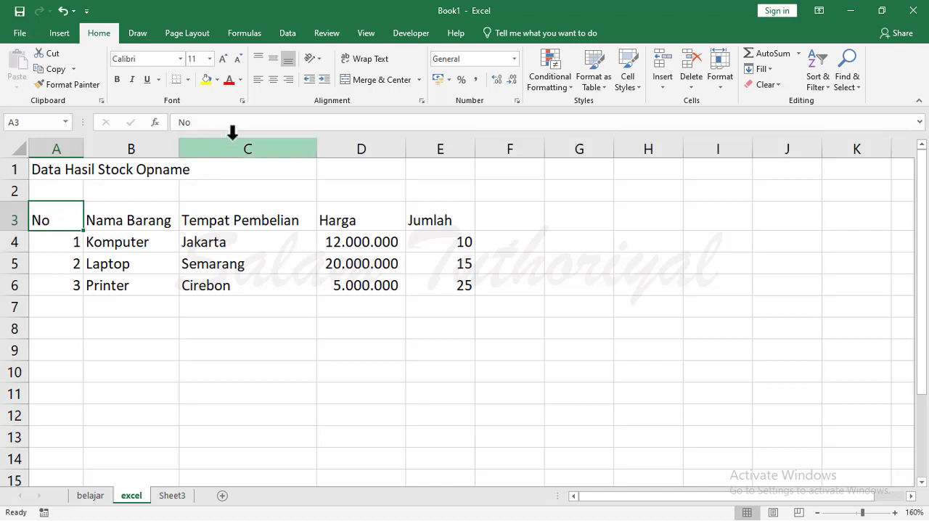
{"action": "left_click", "coordinate": [273, 79]}
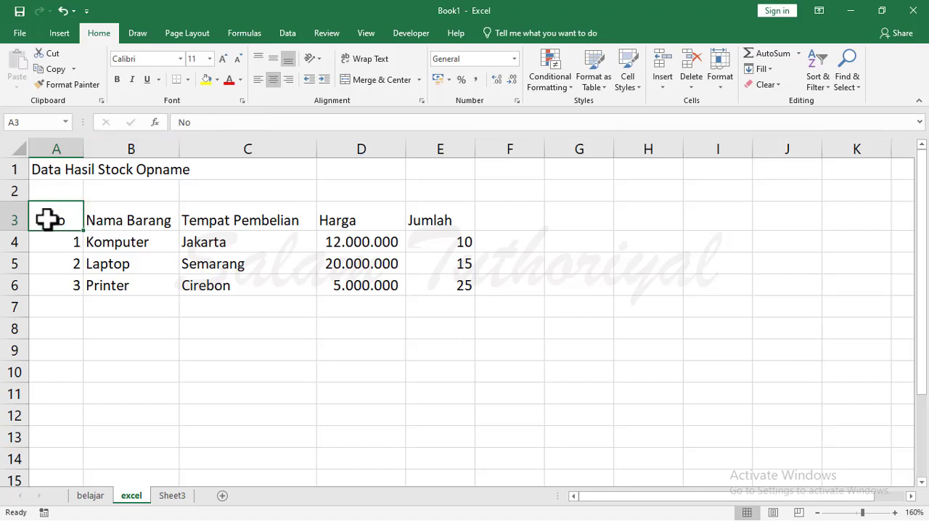
{"action": "left_click", "coordinate": [259, 58]}
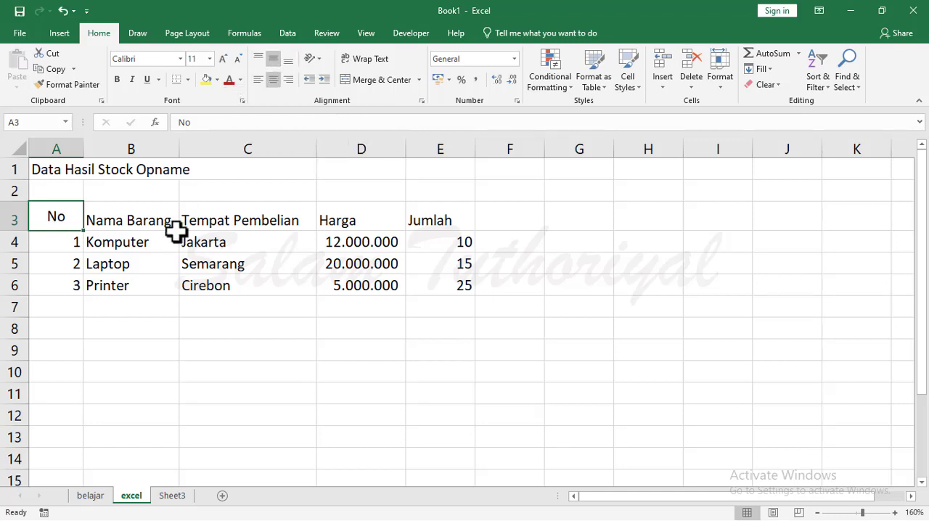
Copy the formatting of the No header in A3 to the Nama Barang header in B3 with Format Painter.
{"action": "left_click", "coordinate": [136, 223]}
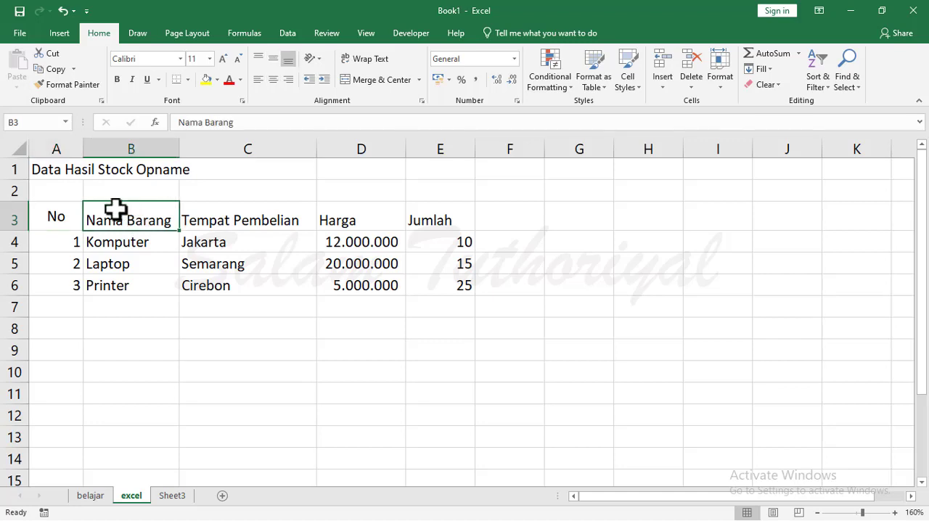
{"action": "left_click", "coordinate": [60, 216]}
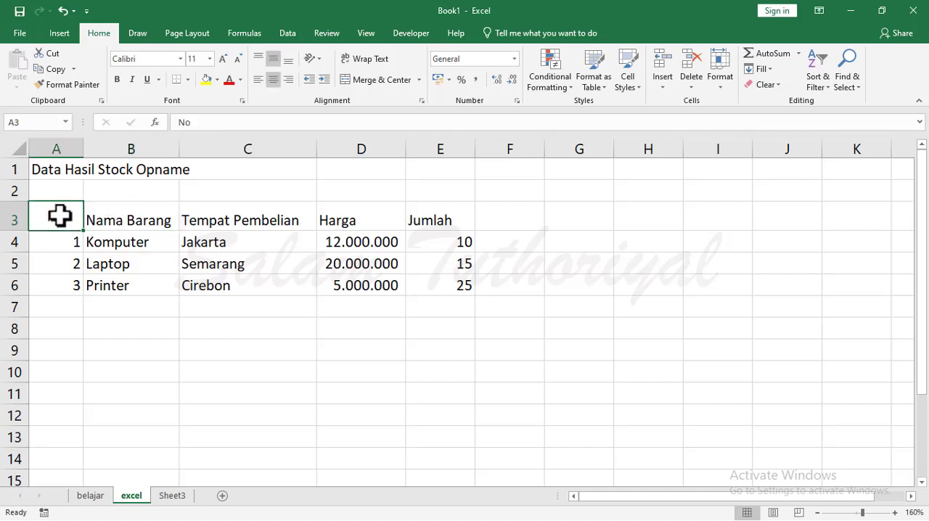
{"action": "left_click", "coordinate": [64, 88]}
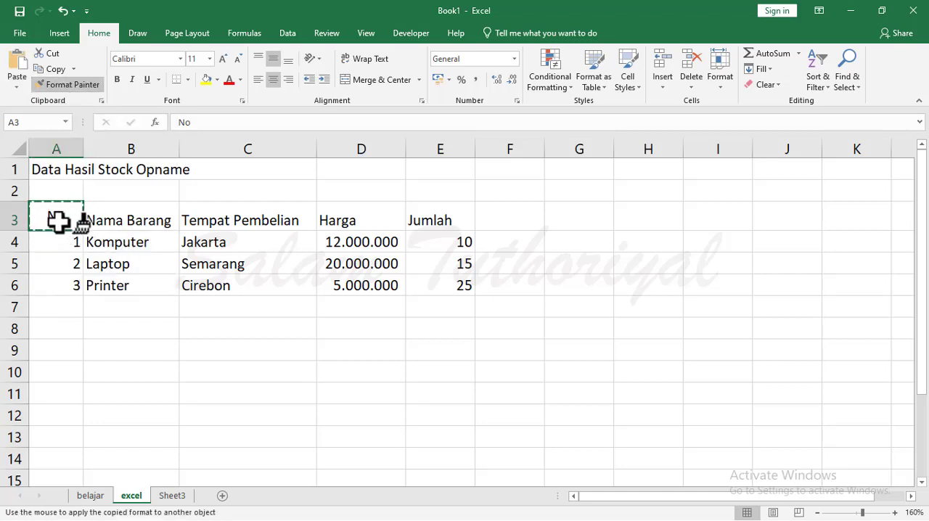
{"action": "left_click", "coordinate": [114, 217]}
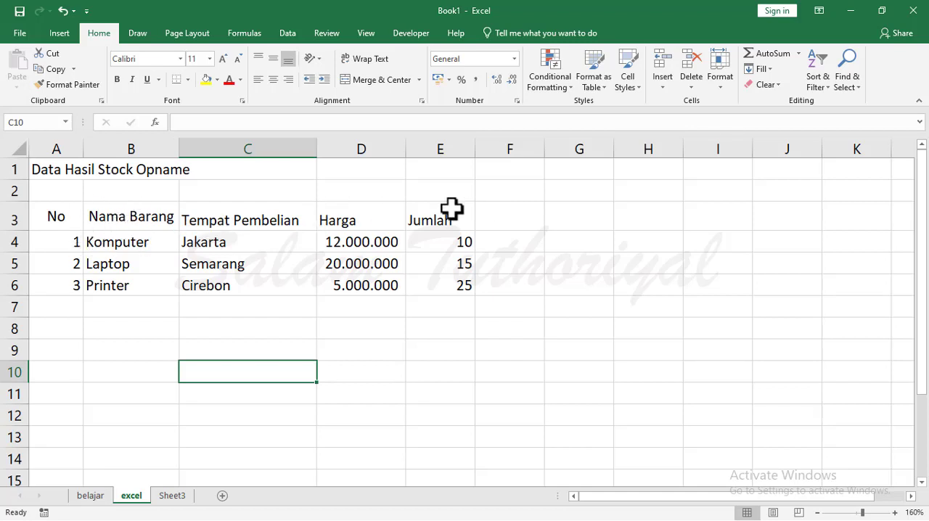
Centre the Tempat Pembelian, Harga and Jumlah headers in C3 to E3 both horizontally and vertically.
{"action": "left_click", "coordinate": [249, 215]}
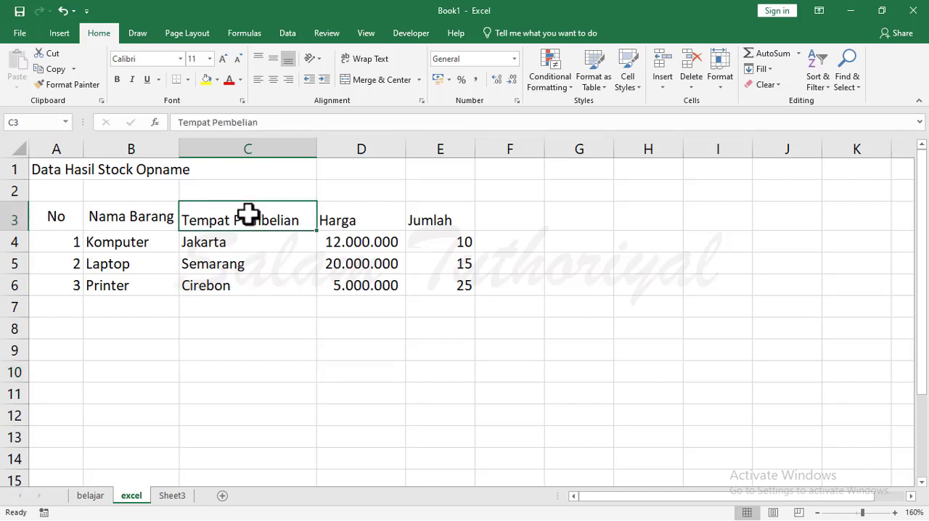
{"action": "left_click_drag", "start_coordinate": [249, 216], "coordinate": [428, 212]}
{"action": "left_click", "coordinate": [245, 213]}
{"action": "key", "text": "shift+Right"}
{"action": "key", "text": "shift+Right"}
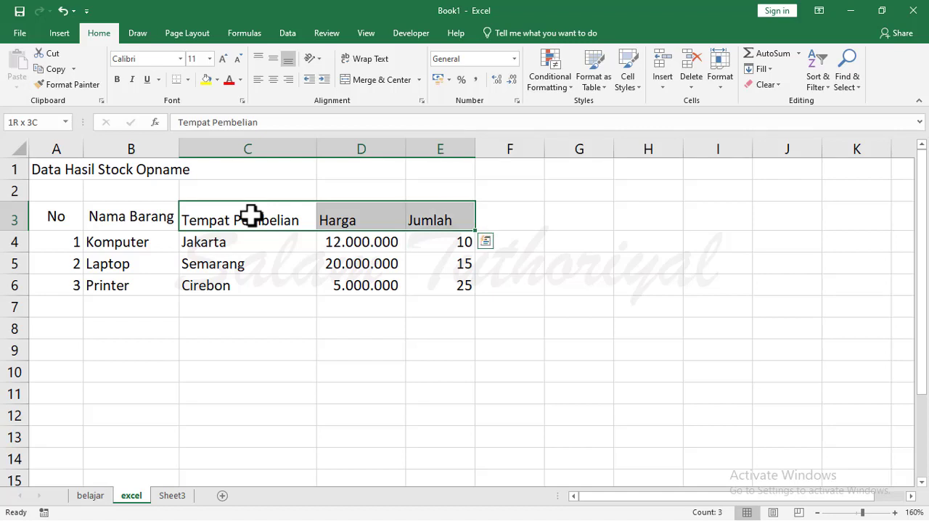
{"action": "left_click", "coordinate": [273, 81]}
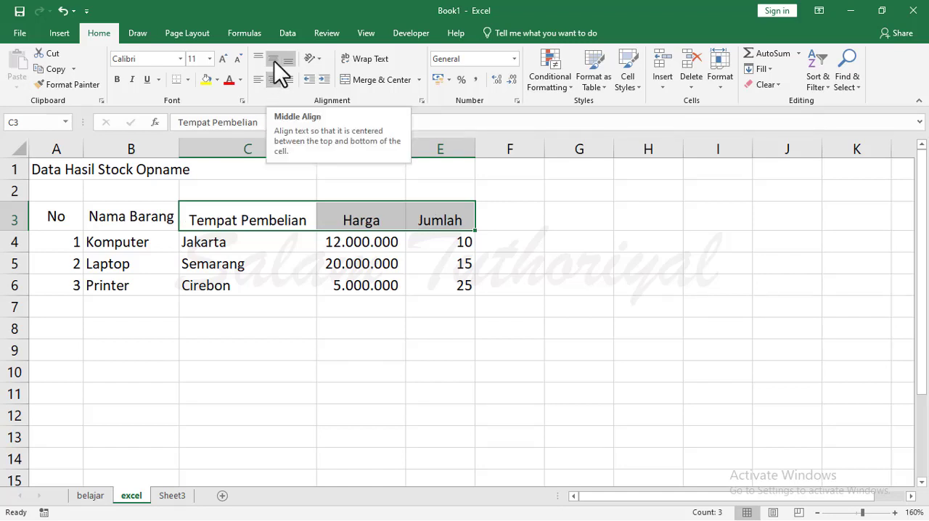
{"action": "left_click", "coordinate": [275, 61]}
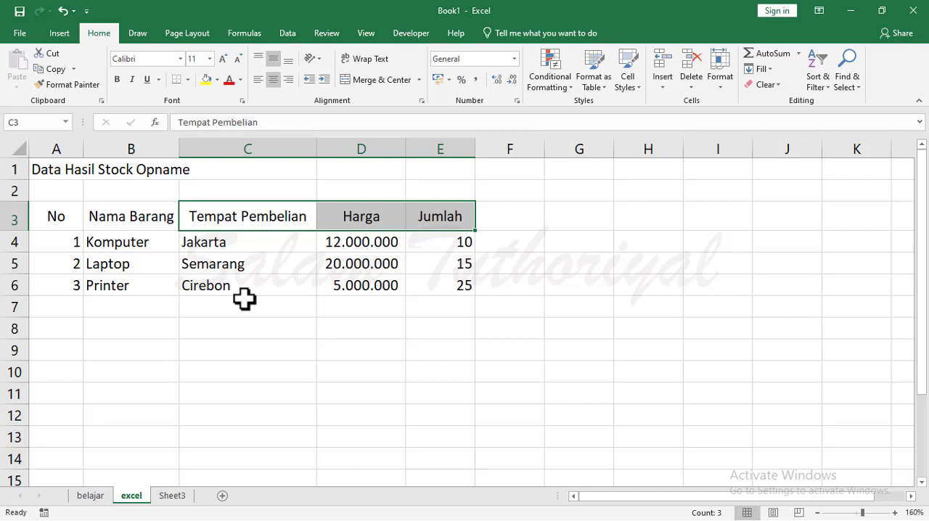
Undo the horizontal and vertical centring of the headers in C3 to E3.
{"action": "key", "text": "ctrl+z"}
{"action": "key", "text": "ctrl+z"}
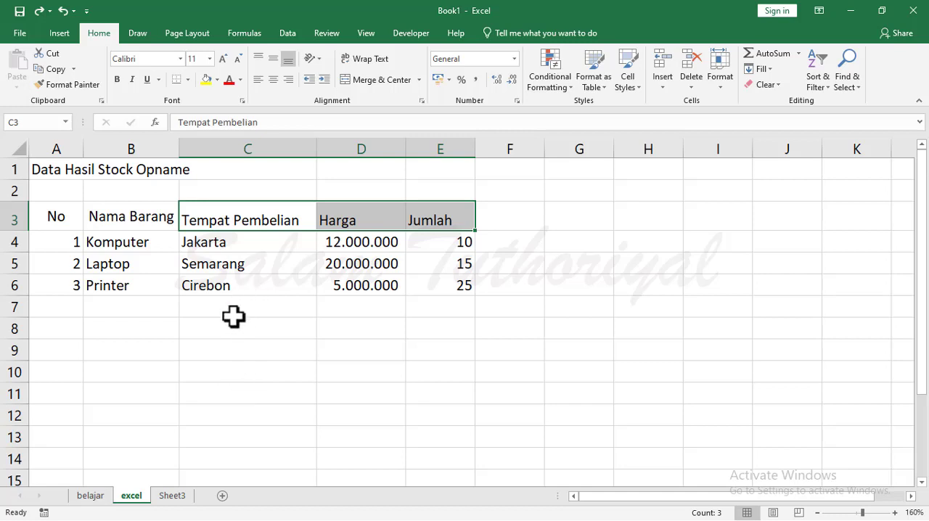
{"action": "left_click_drag", "start_coordinate": [138, 343], "coordinate": [162, 317]}
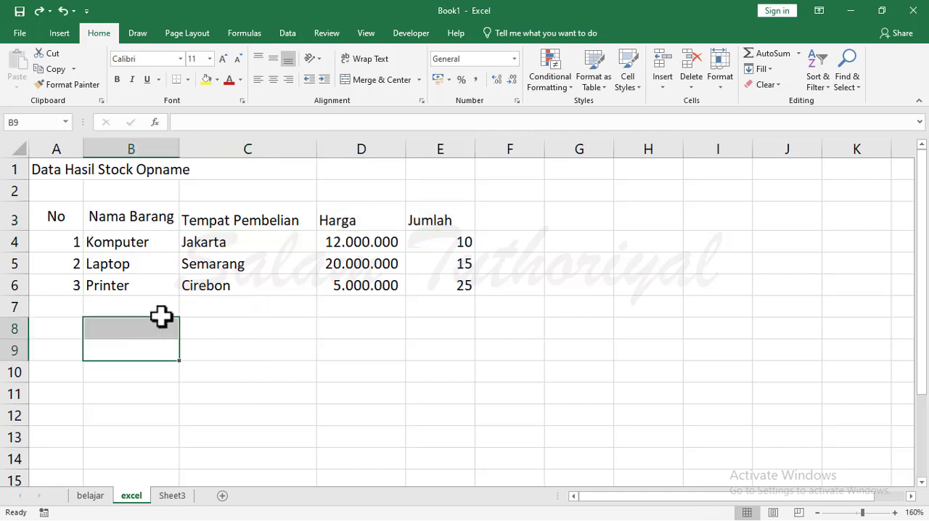
Copy the formatting of the Nama Barang header in B3 to the headers in C3 to E3 with Format Painter.
{"action": "left_click", "coordinate": [136, 216]}
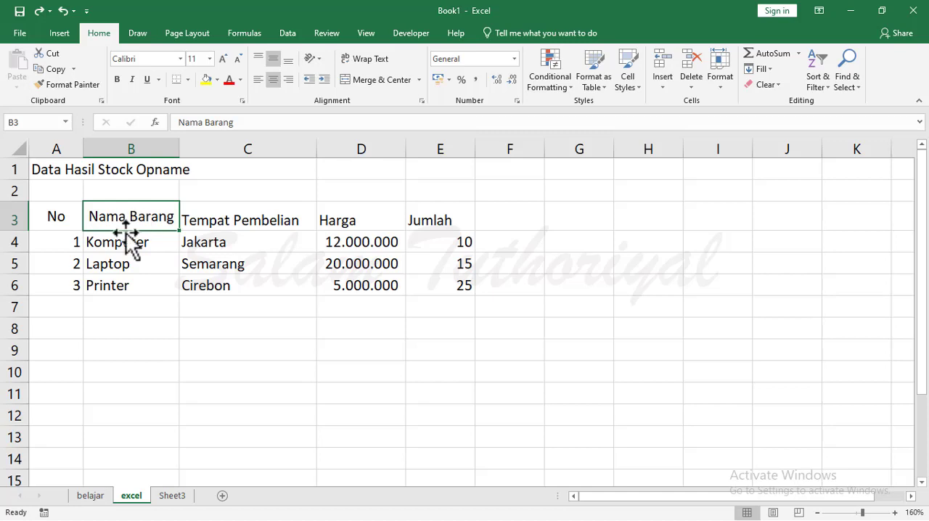
{"action": "left_click", "coordinate": [73, 89]}
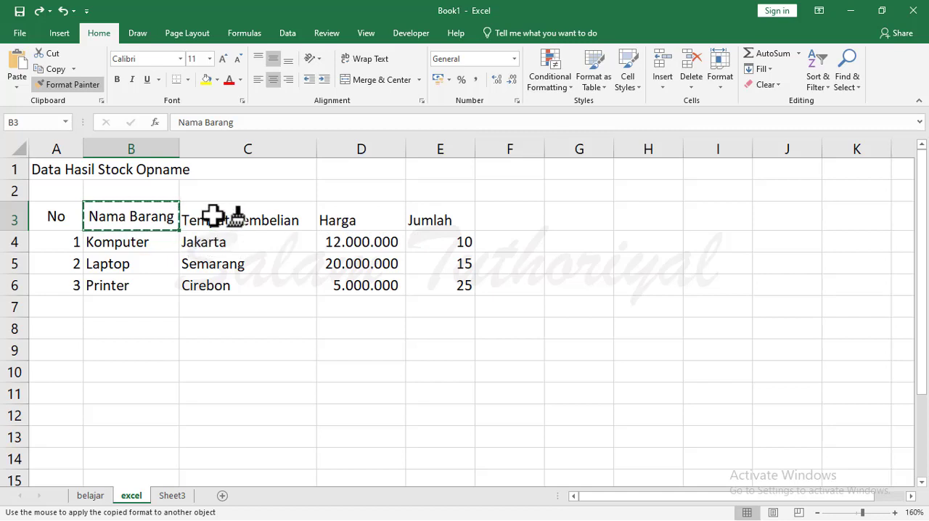
{"action": "left_click_drag", "start_coordinate": [212, 216], "coordinate": [433, 216]}
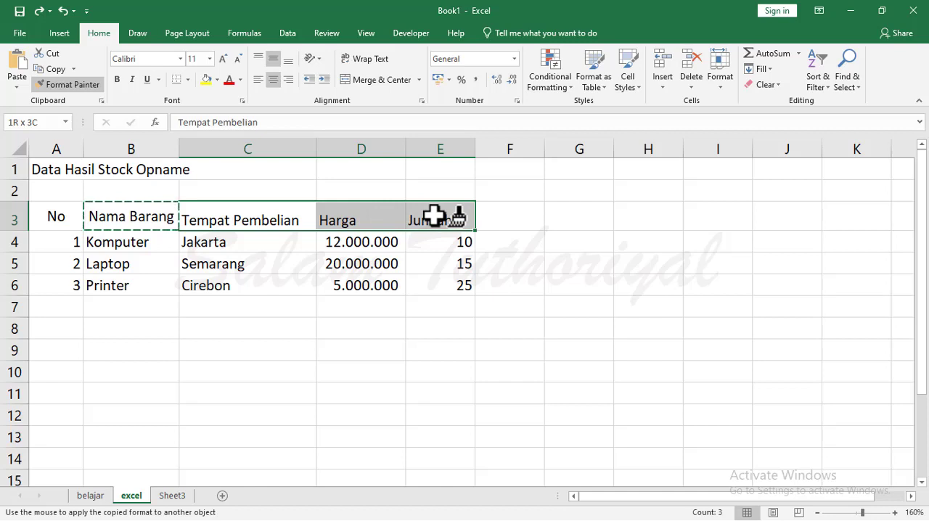
{"action": "left_click_drag", "start_coordinate": [433, 216], "coordinate": [433, 217]}
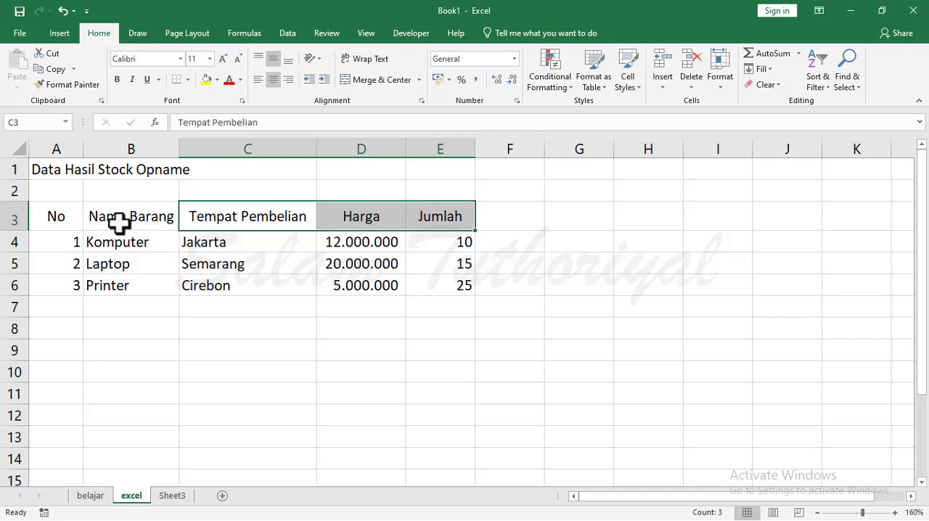
{"action": "left_click", "coordinate": [271, 309]}
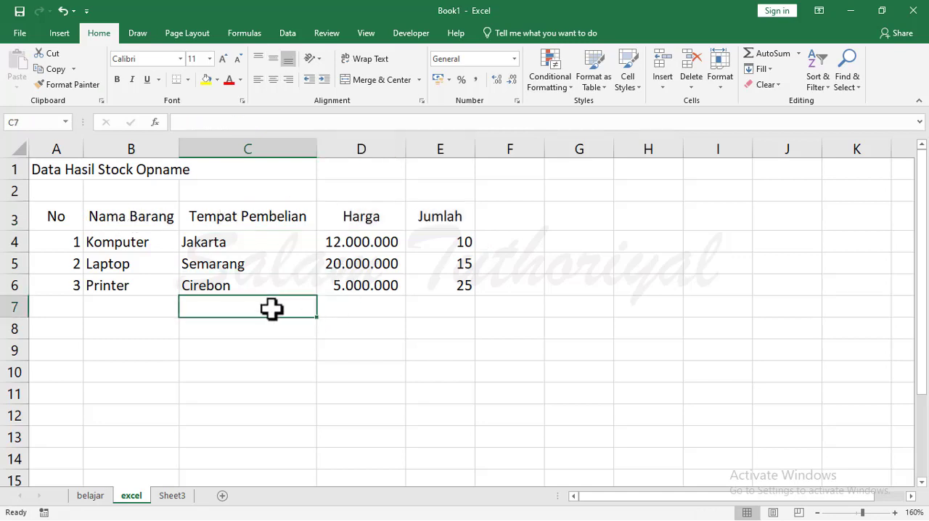
Centre the item numbers in cells A4 to A6 horizontally.
{"action": "left_click_drag", "start_coordinate": [69, 249], "coordinate": [65, 284]}
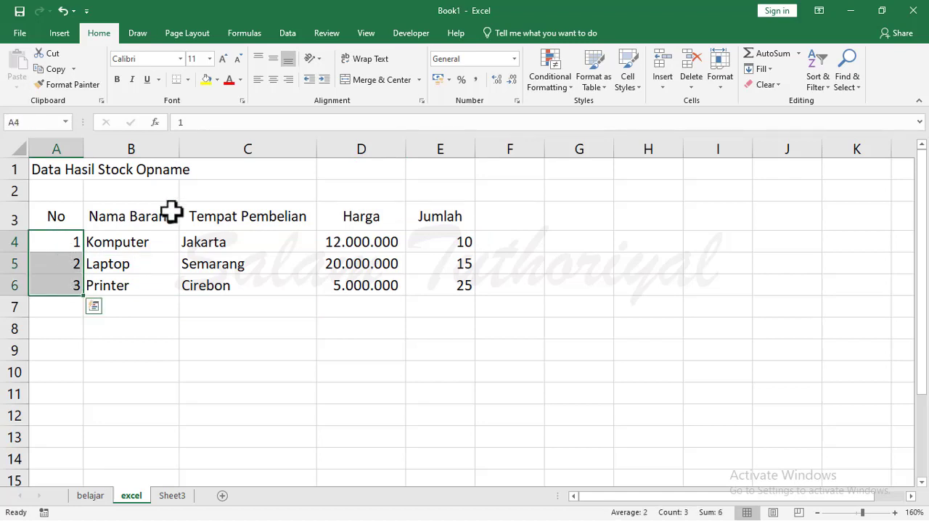
{"action": "left_click", "coordinate": [273, 81]}
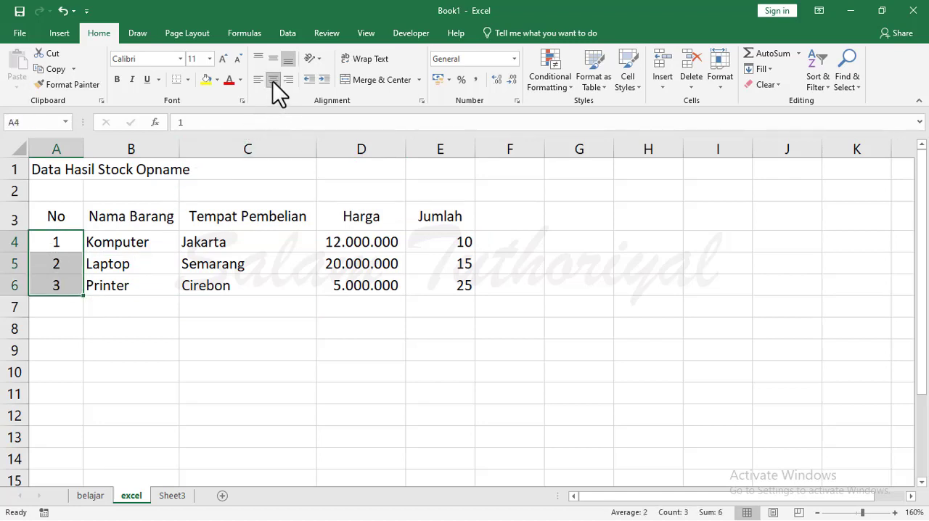
{"action": "left_click", "coordinate": [147, 368]}
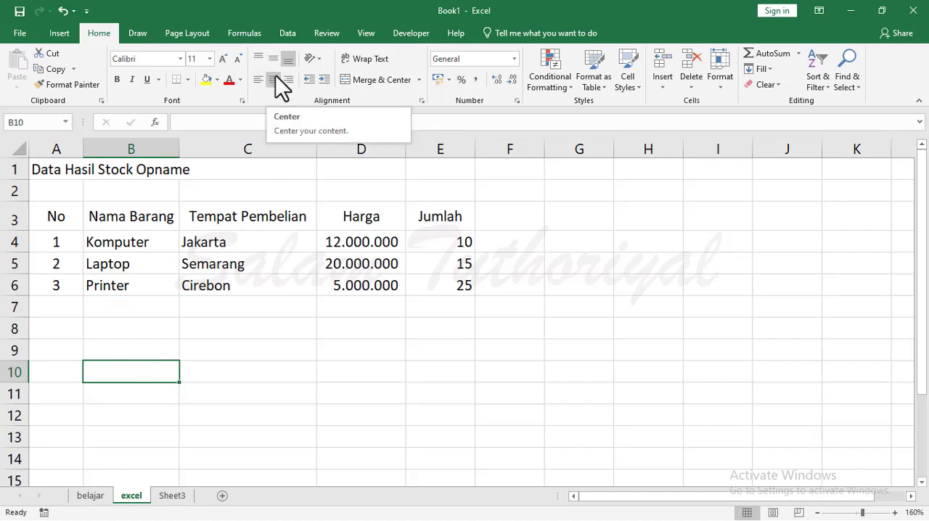
Try left, right, bottom and top alignment on the Jumlah header in E3, and set it back to centre and middle alignment.
{"action": "left_click", "coordinate": [440, 217]}
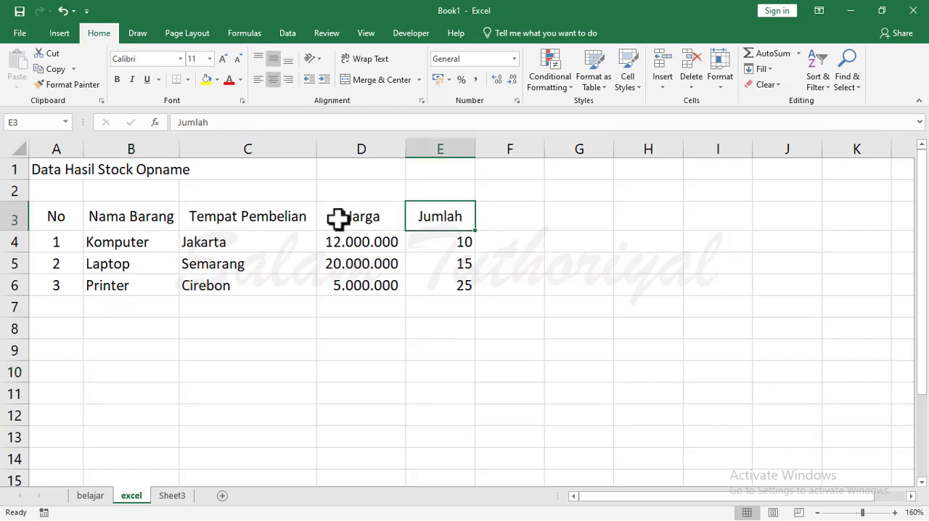
{"action": "left_click", "coordinate": [256, 83]}
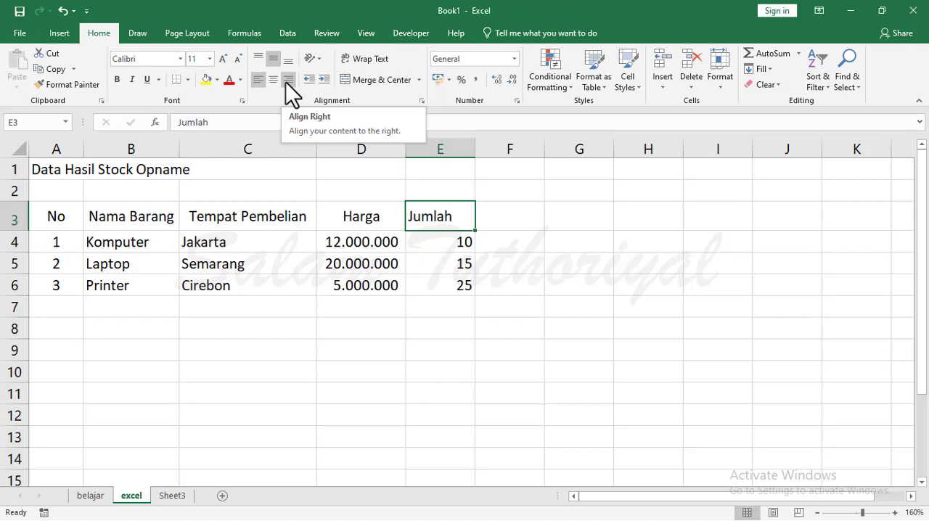
{"action": "left_click", "coordinate": [289, 82]}
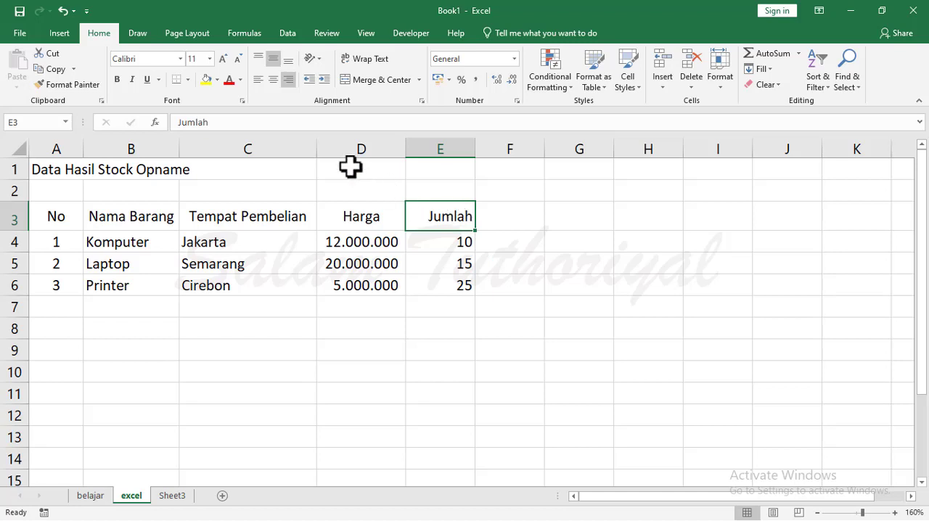
{"action": "left_click", "coordinate": [287, 59]}
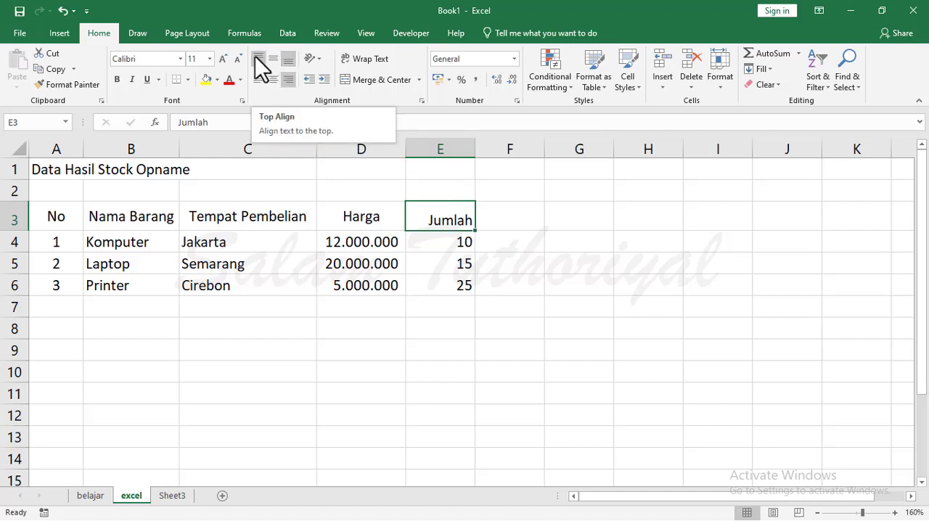
{"action": "left_click", "coordinate": [255, 56]}
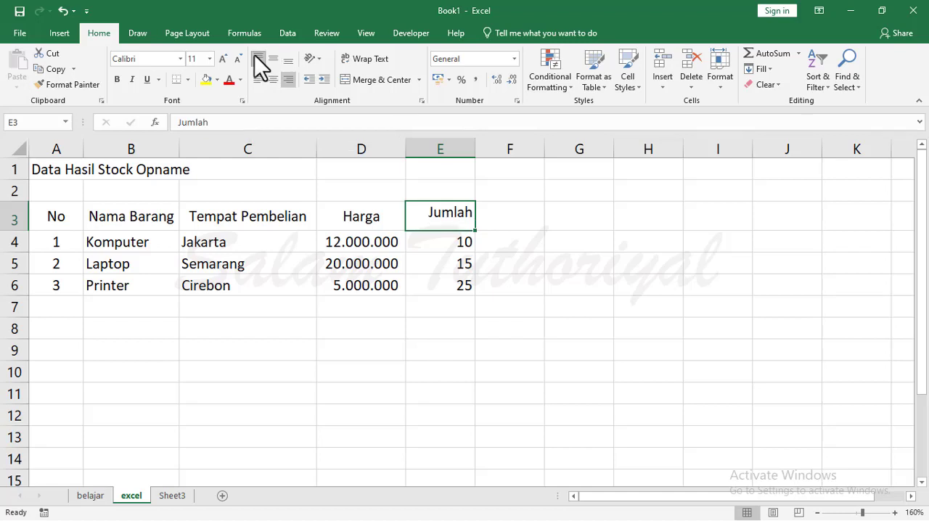
{"action": "left_click", "coordinate": [274, 75]}
{"action": "left_click", "coordinate": [270, 59]}
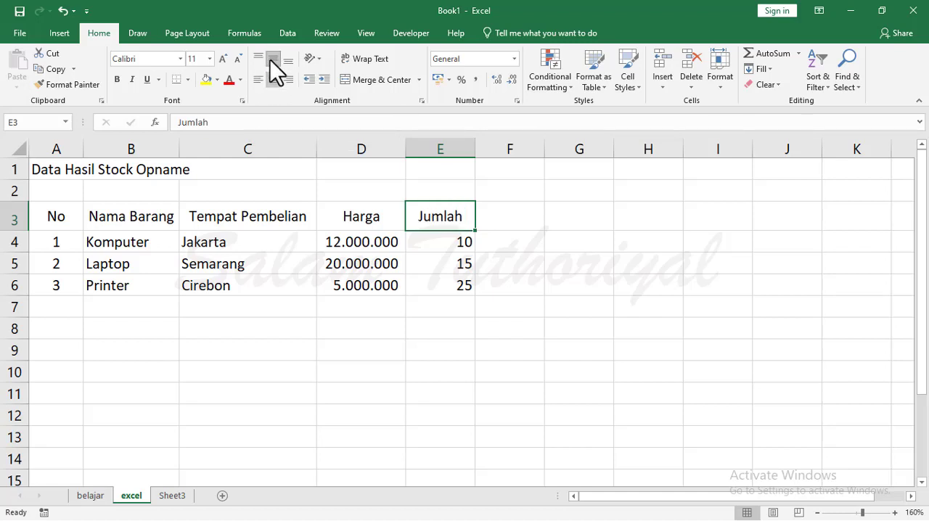
{"action": "left_click_drag", "start_coordinate": [443, 365], "coordinate": [443, 357]}
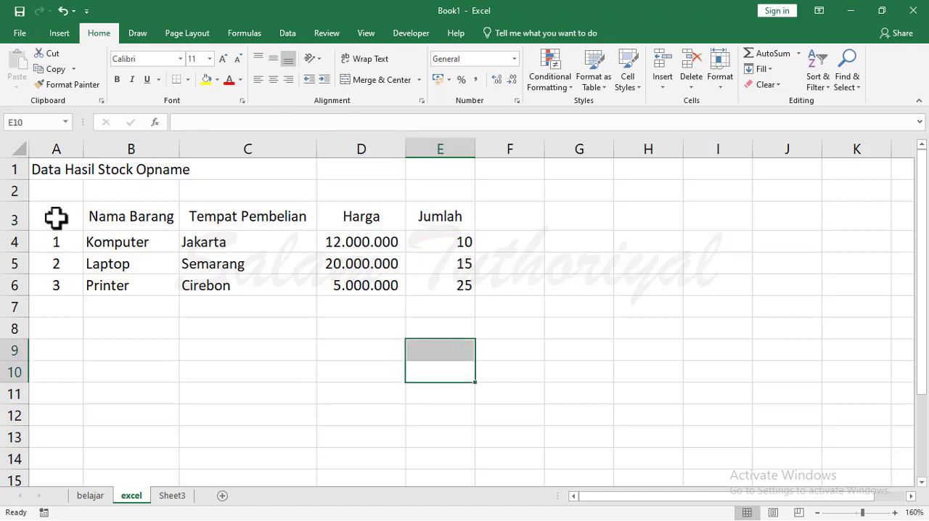
Apply All Borders to the whole stock table in cells A3 to E6.
{"action": "left_click_drag", "start_coordinate": [55, 215], "coordinate": [442, 285]}
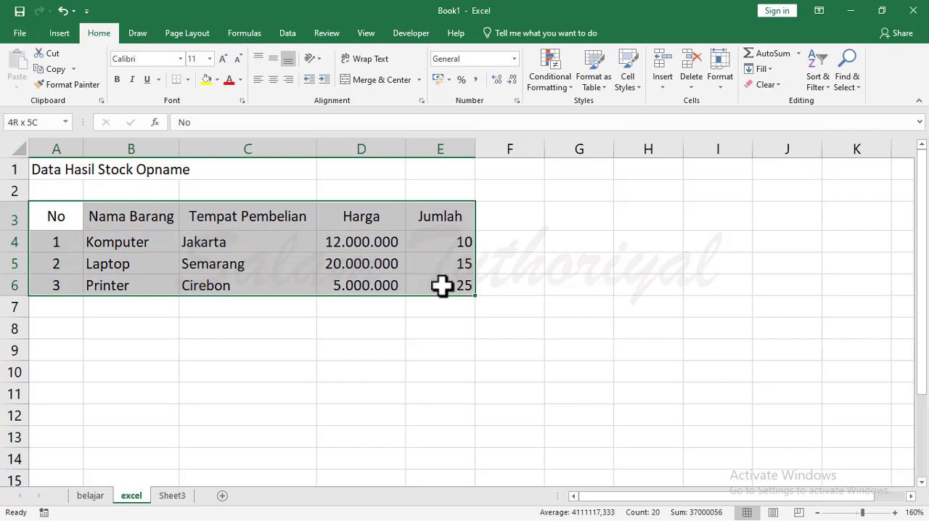
{"action": "left_click_drag", "start_coordinate": [442, 286], "coordinate": [442, 286]}
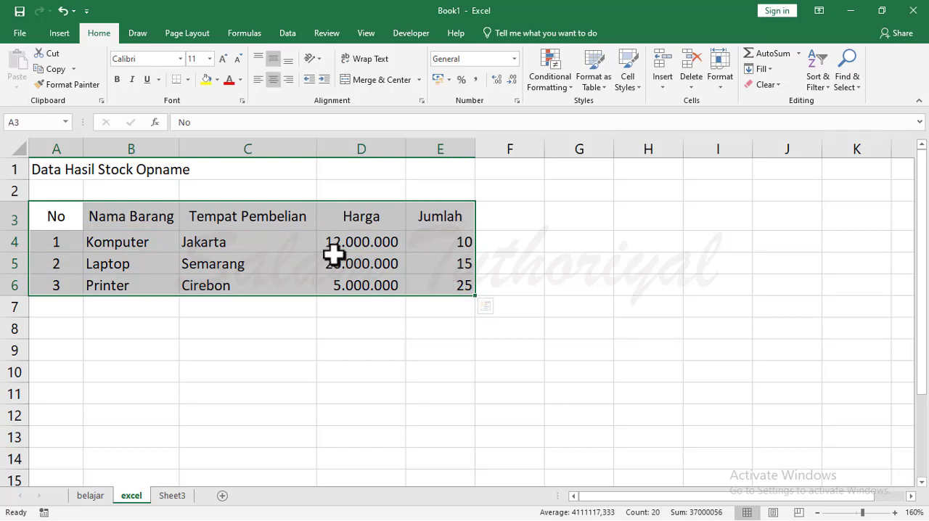
{"action": "left_click_drag", "start_coordinate": [58, 218], "coordinate": [453, 290]}
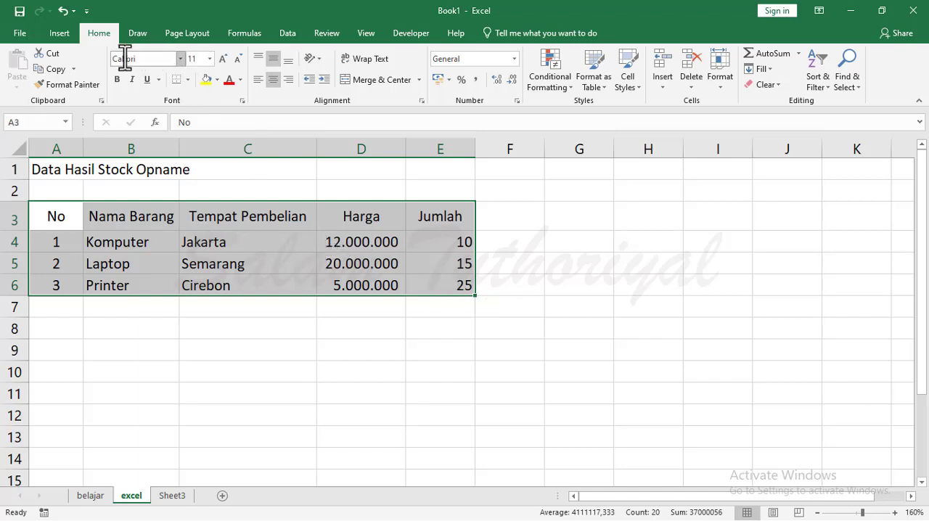
{"action": "left_click", "coordinate": [188, 80]}
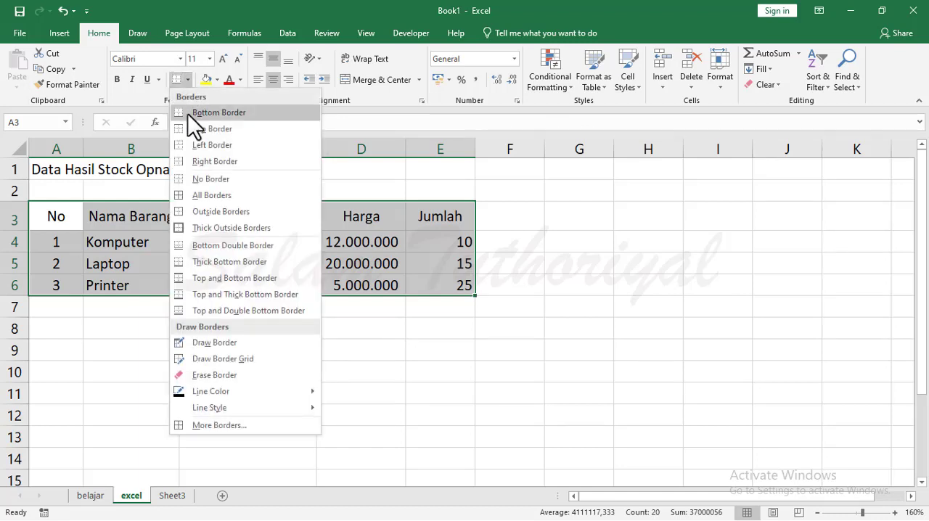
{"action": "left_click", "coordinate": [210, 196]}
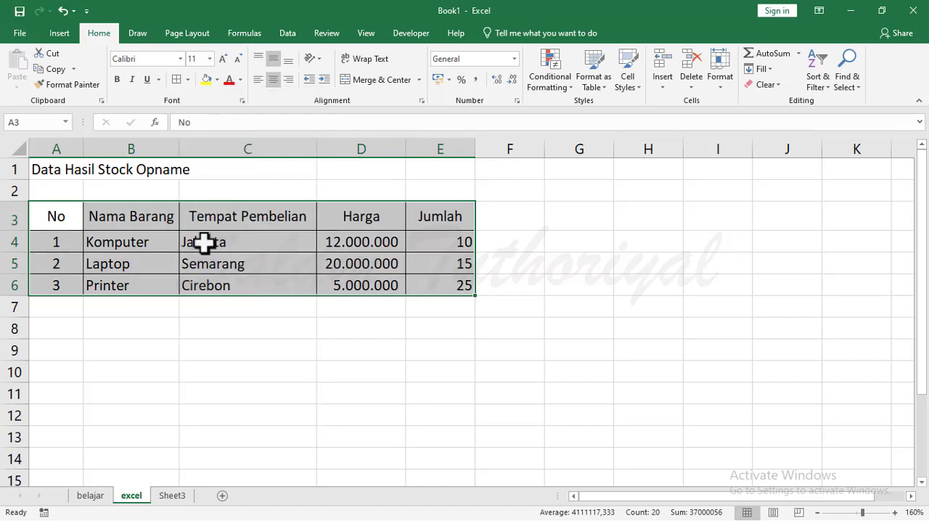
{"action": "left_click", "coordinate": [321, 397]}
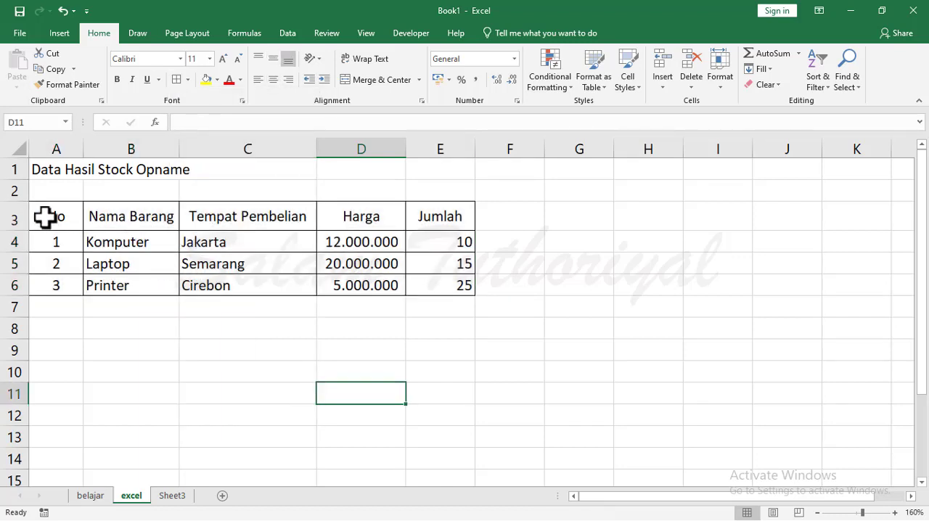
Make the headers in A3 to E3 bold, trying italic on them and removing it again.
{"action": "left_click_drag", "start_coordinate": [51, 215], "coordinate": [458, 215]}
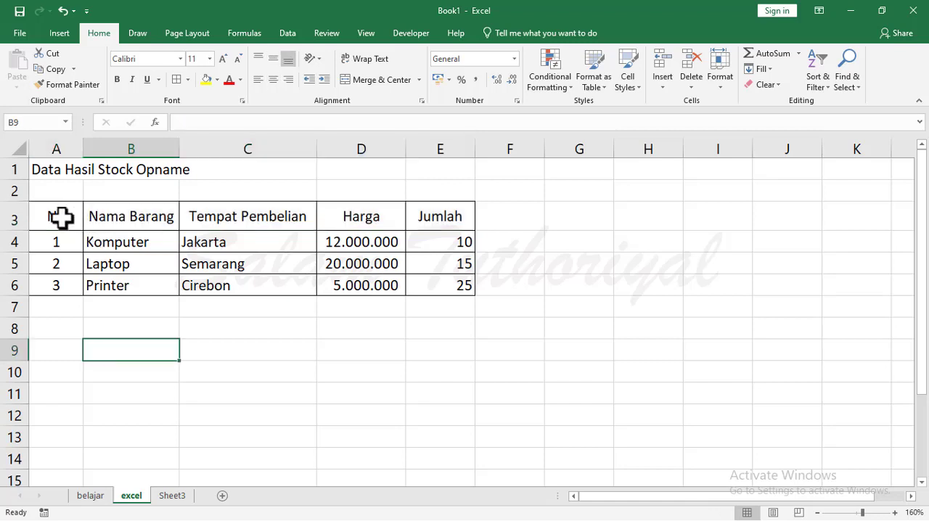
{"action": "left_click_drag", "start_coordinate": [63, 218], "coordinate": [445, 216]}
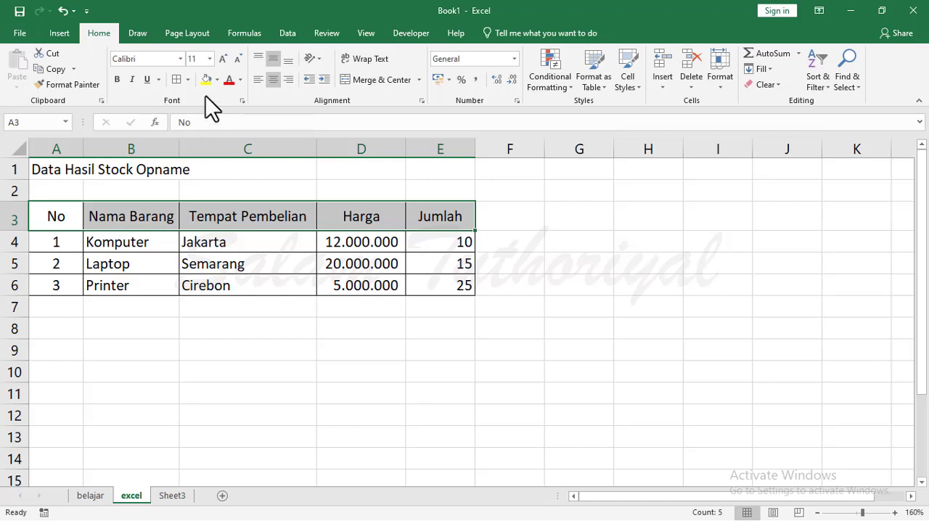
{"action": "left_click", "coordinate": [116, 80]}
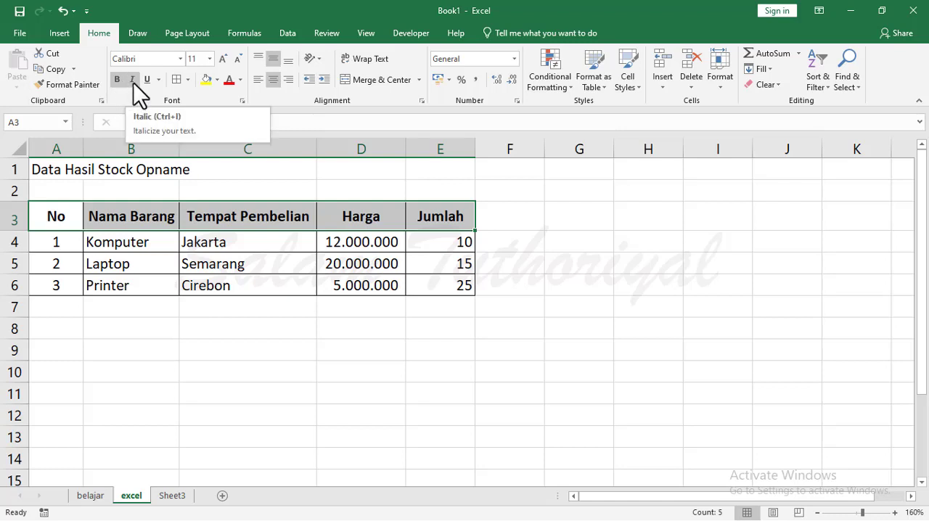
{"action": "left_click", "coordinate": [133, 83]}
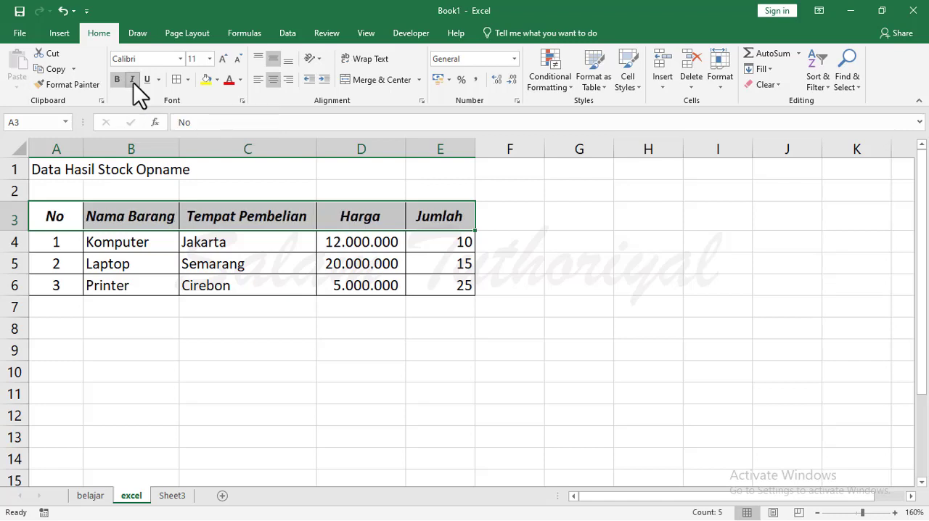
{"action": "left_click", "coordinate": [133, 83]}
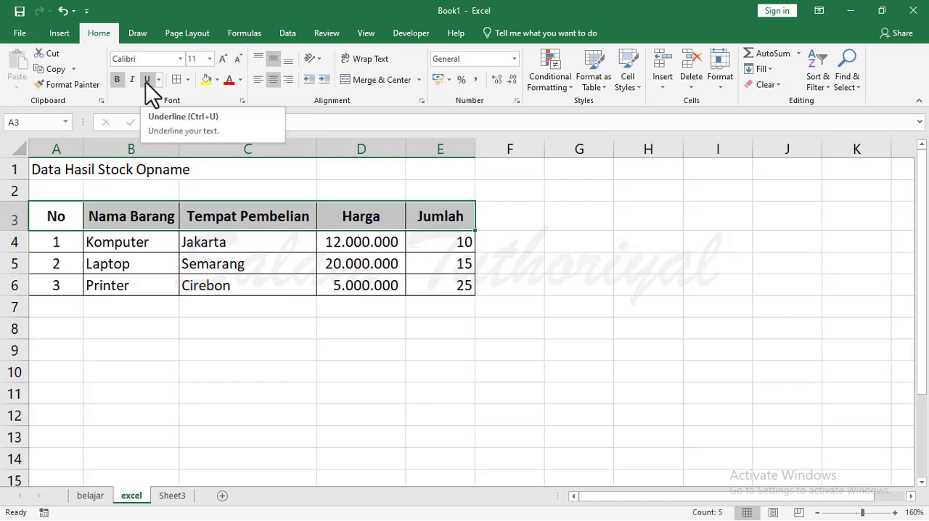
Underline the headers in A3 to E3, first with a single and finally with a double underline.
{"action": "left_click", "coordinate": [146, 80]}
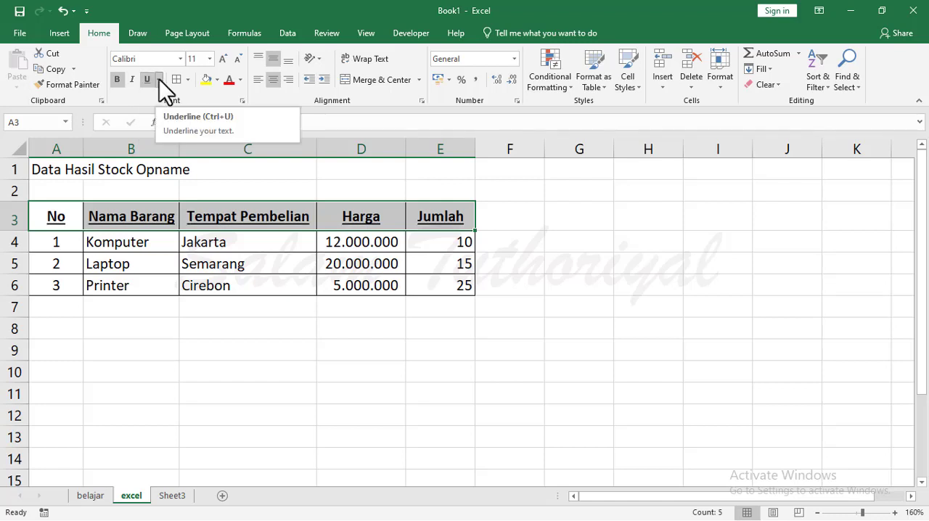
{"action": "left_click", "coordinate": [159, 80]}
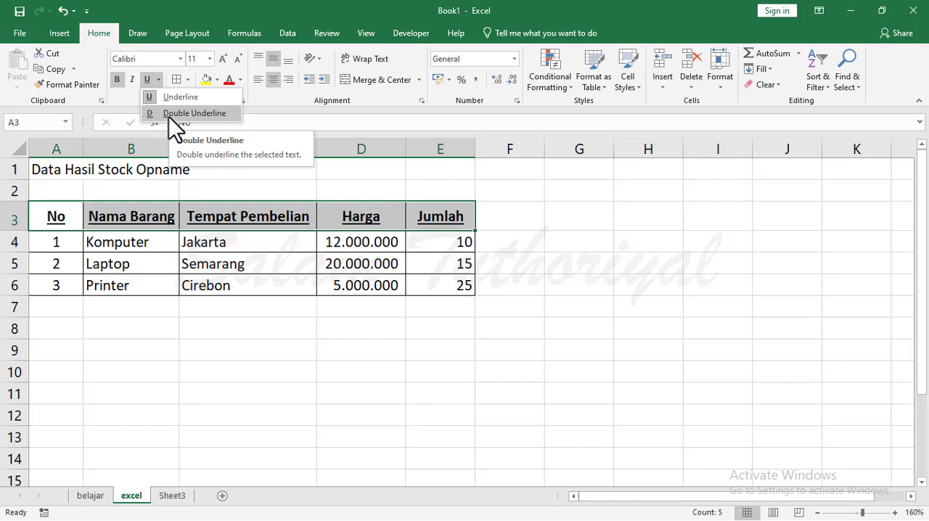
{"action": "left_click", "coordinate": [168, 113]}
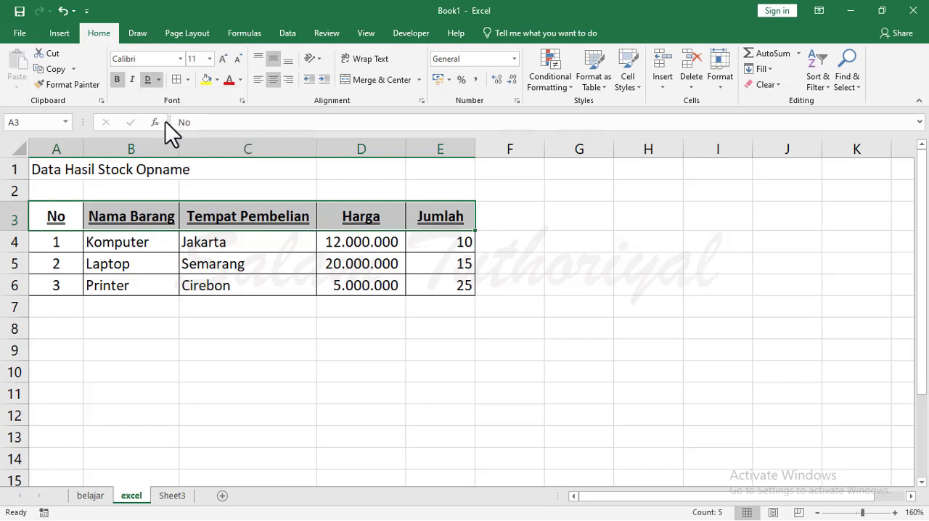
Remove the underline from the headers in A3 to E3.
{"action": "left_click", "coordinate": [147, 80]}
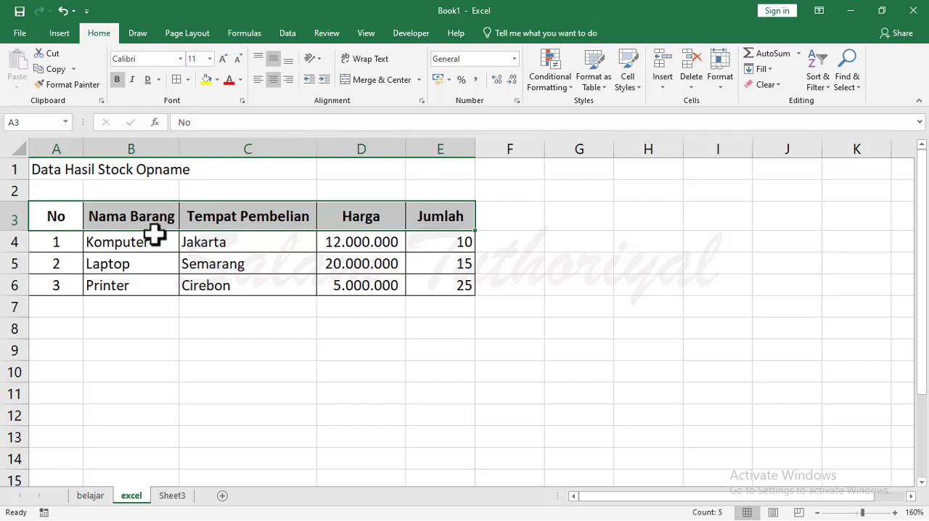
{"action": "left_click_drag", "start_coordinate": [107, 343], "coordinate": [107, 331]}
Try the standard light blue and blue font colours on the No header in A3.
{"action": "left_click", "coordinate": [61, 213]}
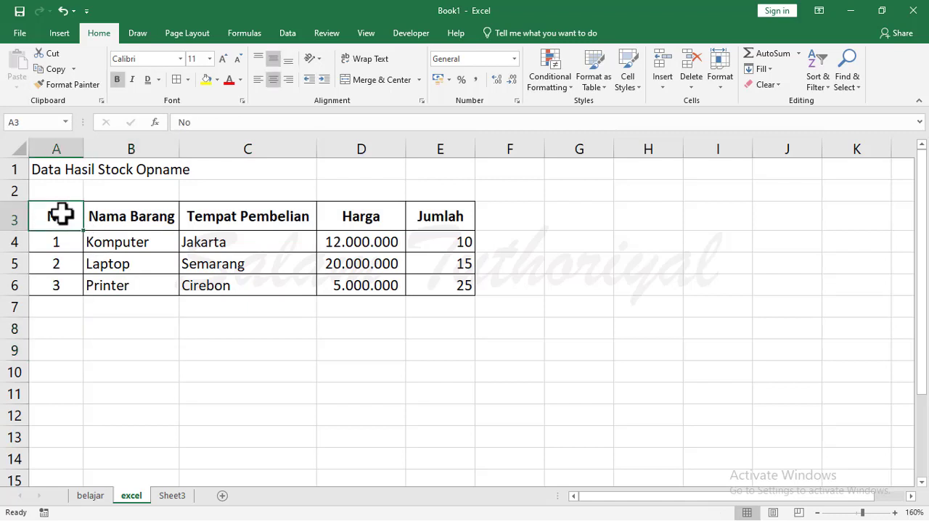
{"action": "left_click", "coordinate": [241, 81]}
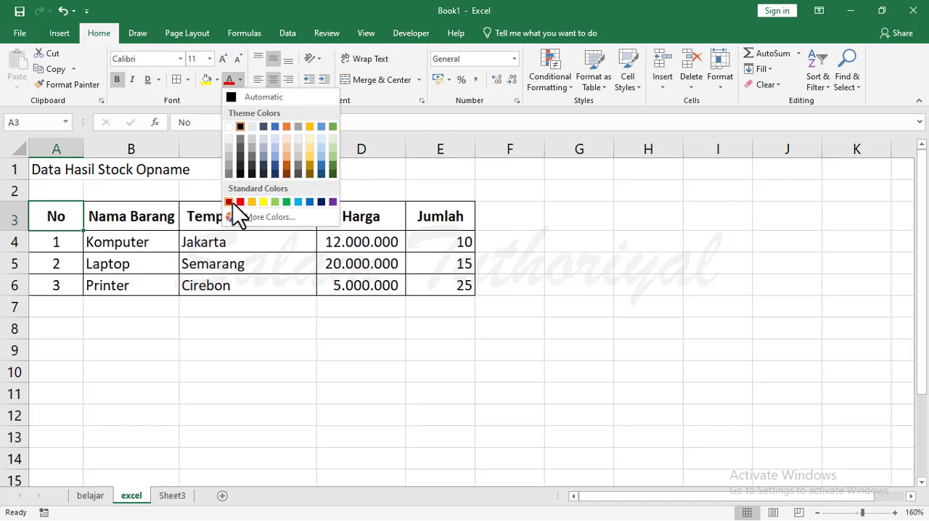
{"action": "left_click", "coordinate": [298, 202]}
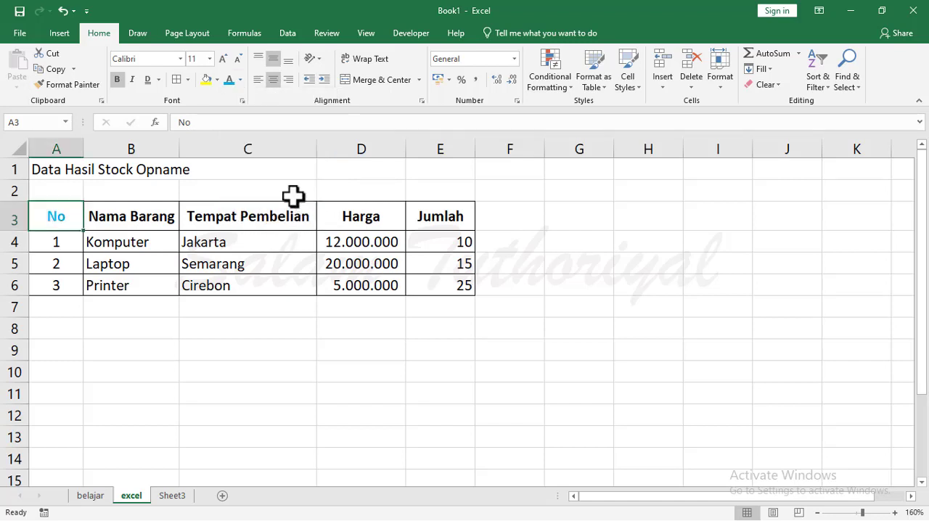
{"action": "left_click", "coordinate": [242, 80]}
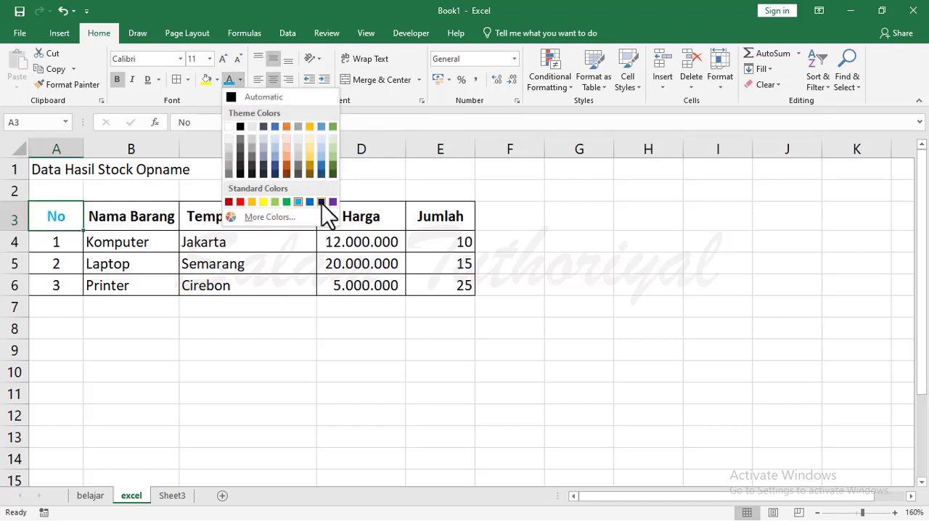
{"action": "left_click", "coordinate": [310, 203]}
Give the No header in A3 a custom dark blue font colour with RGB values 21, 3, 151.
{"action": "left_click", "coordinate": [241, 81]}
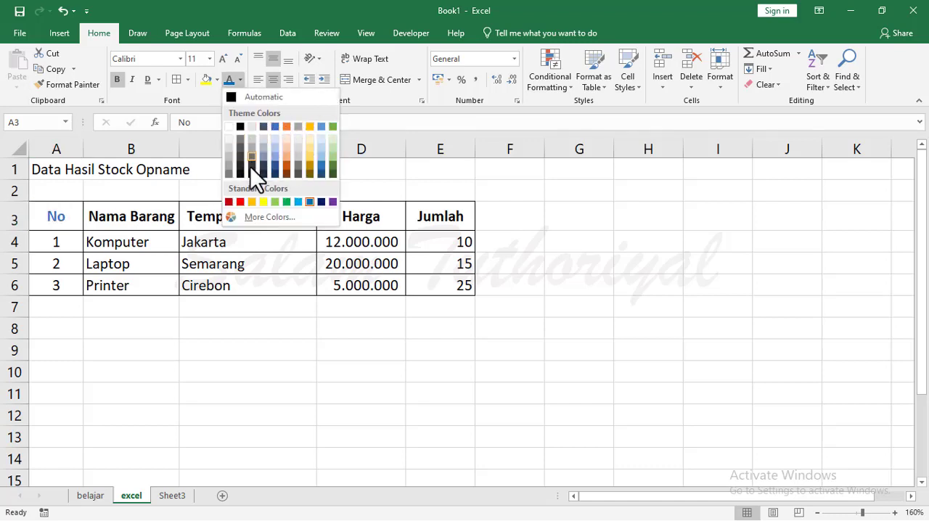
{"action": "left_click", "coordinate": [257, 219]}
{"action": "left_click", "coordinate": [434, 153]}
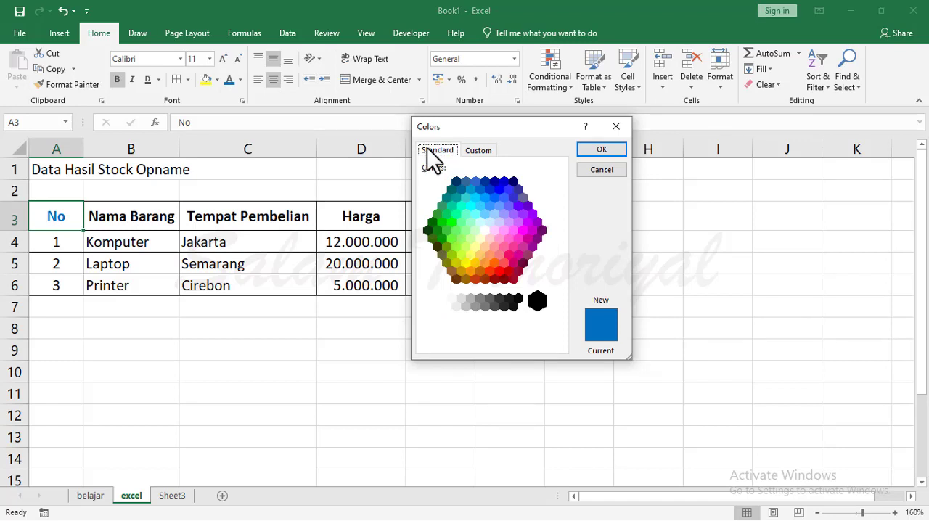
{"action": "left_click", "coordinate": [478, 151]}
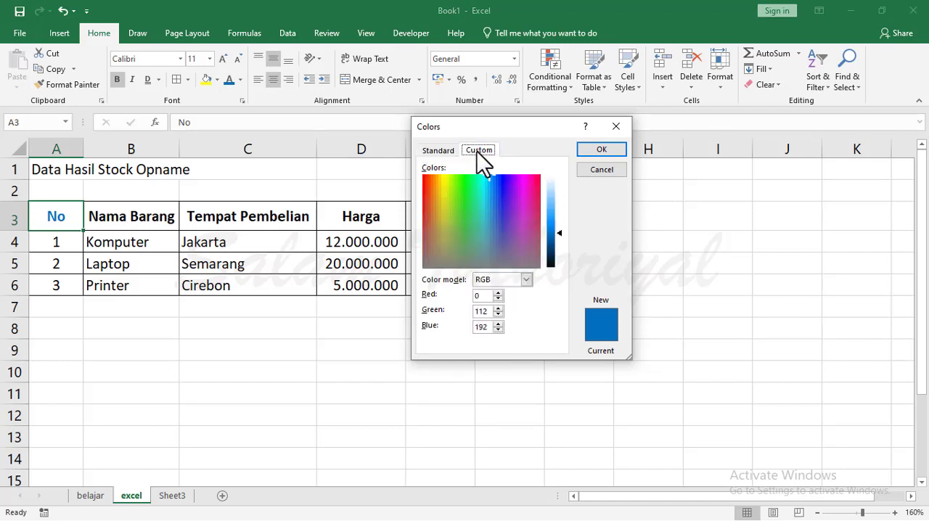
{"action": "left_click", "coordinate": [443, 154]}
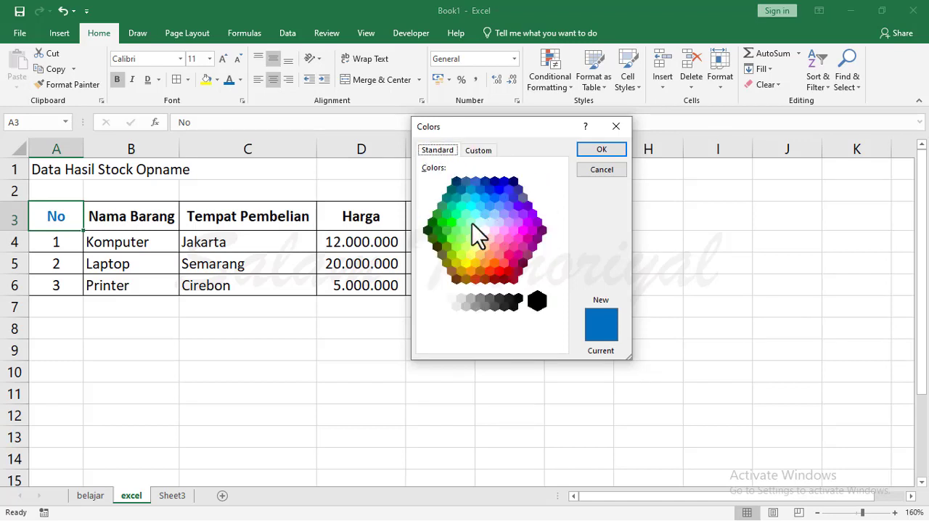
{"action": "left_click", "coordinate": [476, 152]}
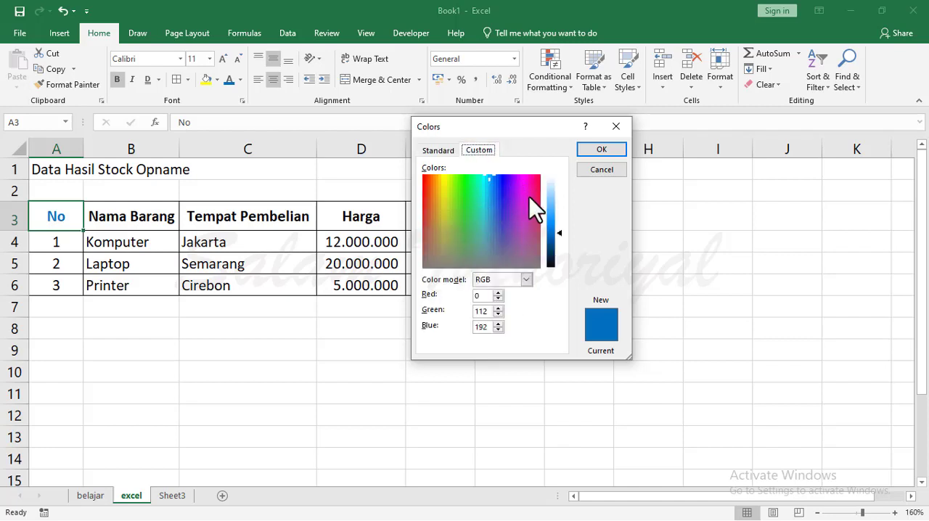
{"action": "mouse_move", "coordinate": [504, 198]}
{"action": "left_mouse_down"}
{"action": "mouse_move", "coordinate": [504, 182]}
{"action": "mouse_move", "coordinate": [511, 209]}
{"action": "mouse_move", "coordinate": [506, 180]}
{"action": "left_mouse_up"}
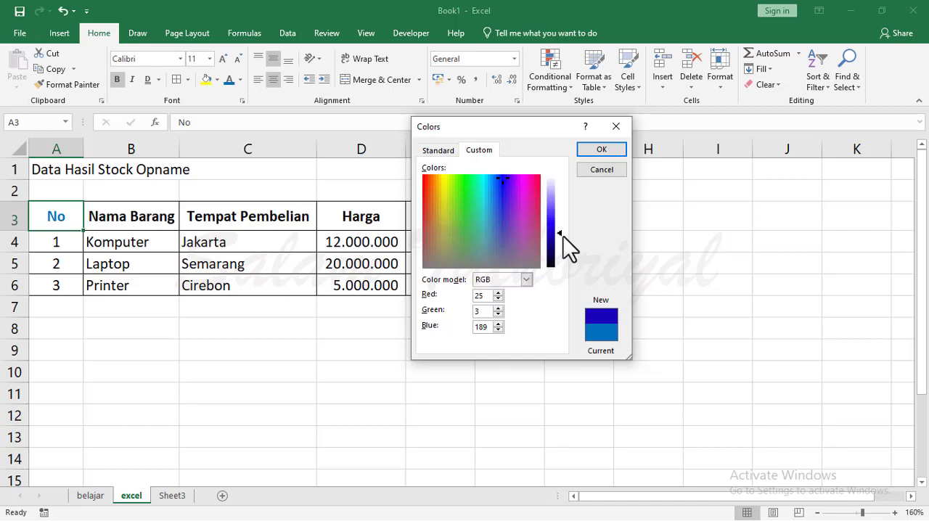
{"action": "mouse_move", "coordinate": [564, 236]}
{"action": "left_mouse_down"}
{"action": "mouse_move", "coordinate": [559, 210]}
{"action": "mouse_move", "coordinate": [560, 255]}
{"action": "mouse_move", "coordinate": [557, 241]}
{"action": "left_mouse_up"}
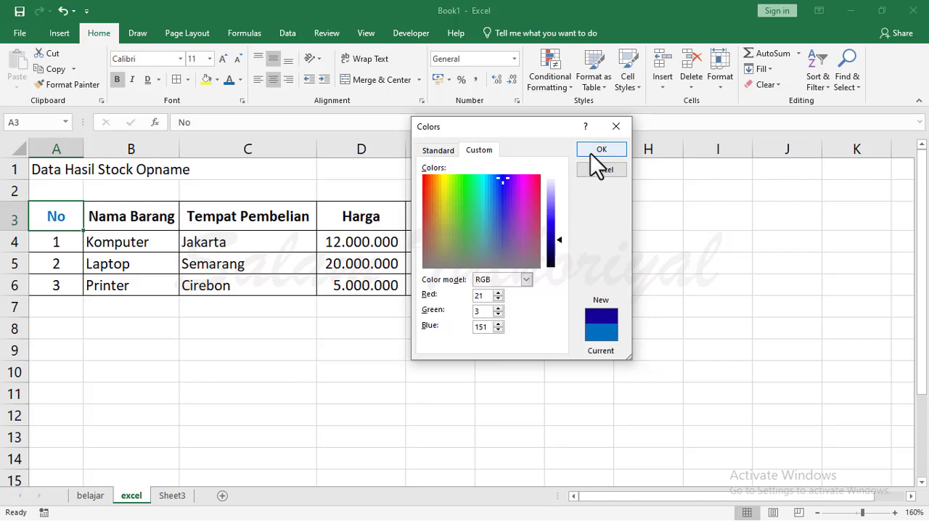
{"action": "left_click", "coordinate": [597, 151]}
Copy the formatting of the No header in A3 to the headers in B3 to E3 with Format Painter.
{"action": "left_click", "coordinate": [125, 219]}
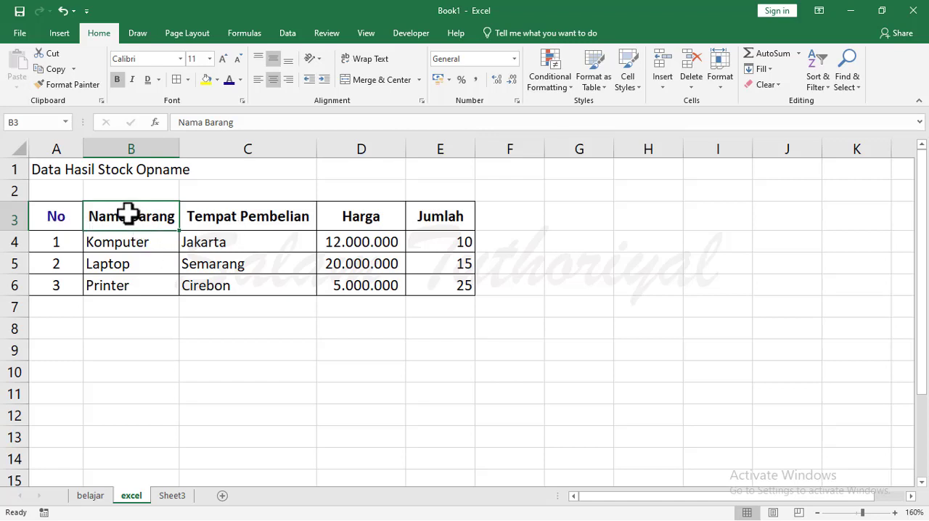
{"action": "left_click", "coordinate": [65, 215]}
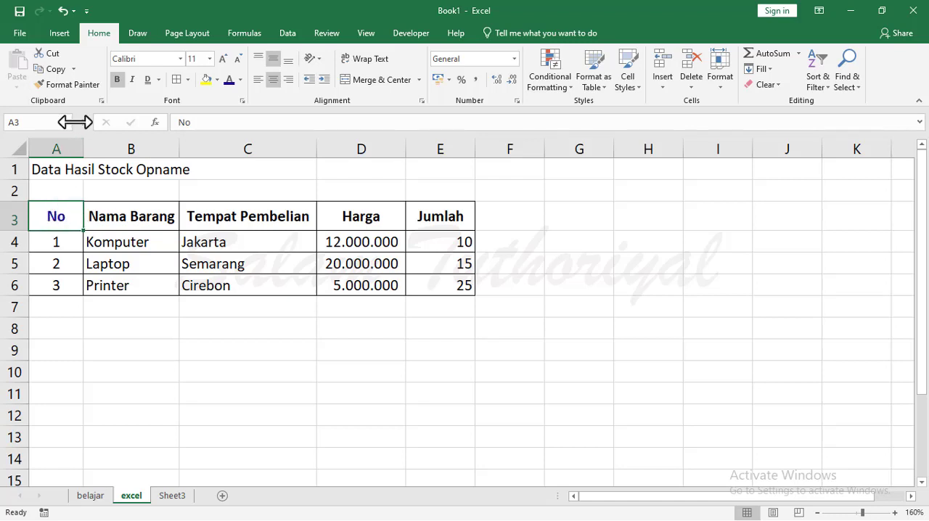
{"action": "left_click", "coordinate": [65, 88]}
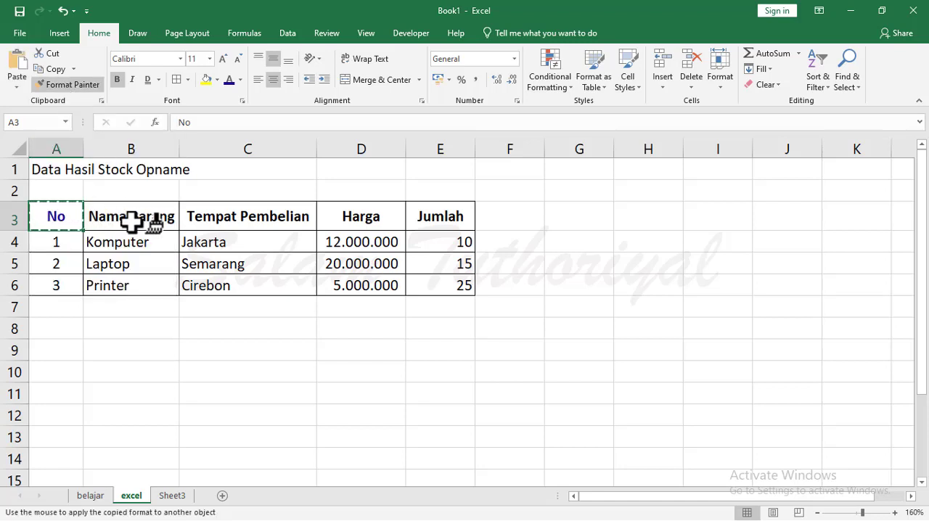
{"action": "mouse_move", "coordinate": [131, 221]}
{"action": "left_mouse_down"}
{"action": "mouse_move", "coordinate": [363, 199]}
{"action": "mouse_move", "coordinate": [434, 211]}
{"action": "left_mouse_up"}
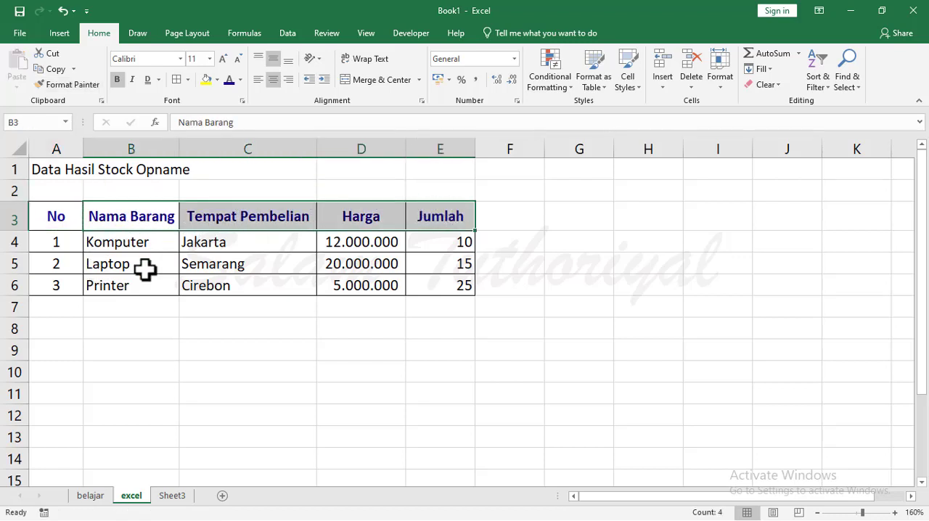
{"action": "left_click", "coordinate": [172, 349]}
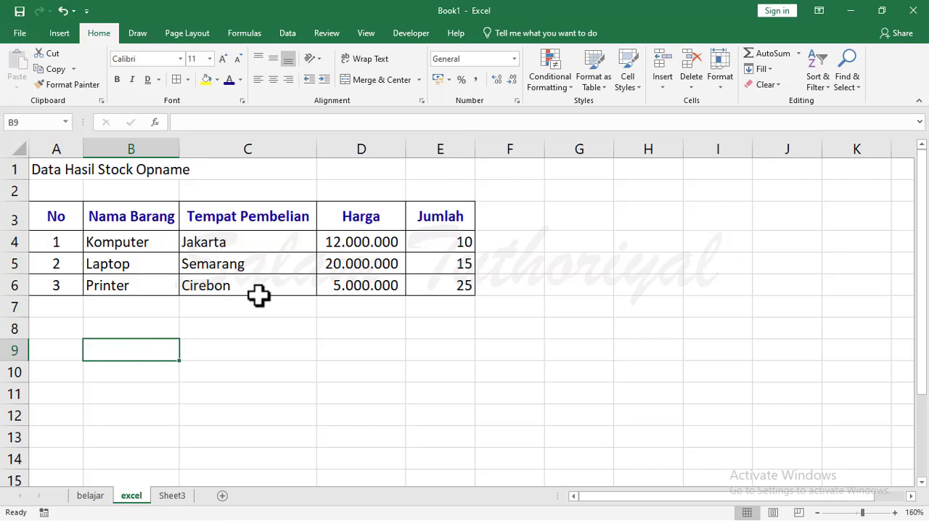
{"action": "left_click", "coordinate": [68, 210]}
{"action": "left_click", "coordinate": [100, 217]}
{"action": "left_click", "coordinate": [277, 205]}
{"action": "left_click", "coordinate": [346, 211]}
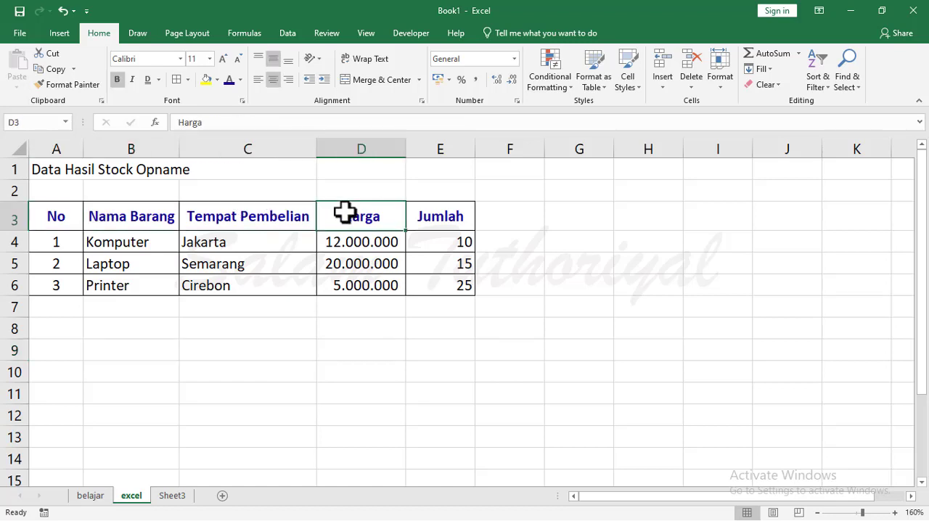
{"action": "left_click", "coordinate": [437, 212]}
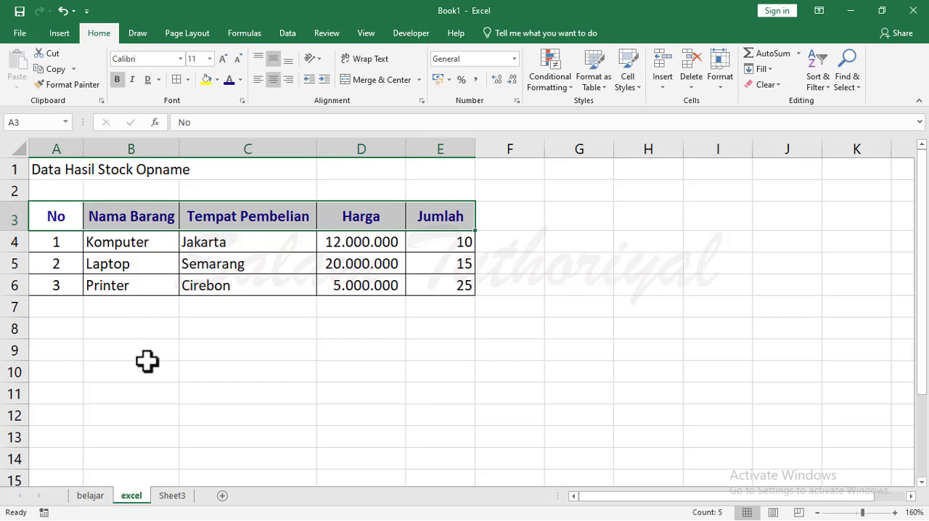
{"action": "left_click_drag", "start_coordinate": [147, 363], "coordinate": [131, 352]}
Fill the No header cell A3 with light yellow from the standard colours of the Colors dialog.
{"action": "left_click", "coordinate": [71, 217]}
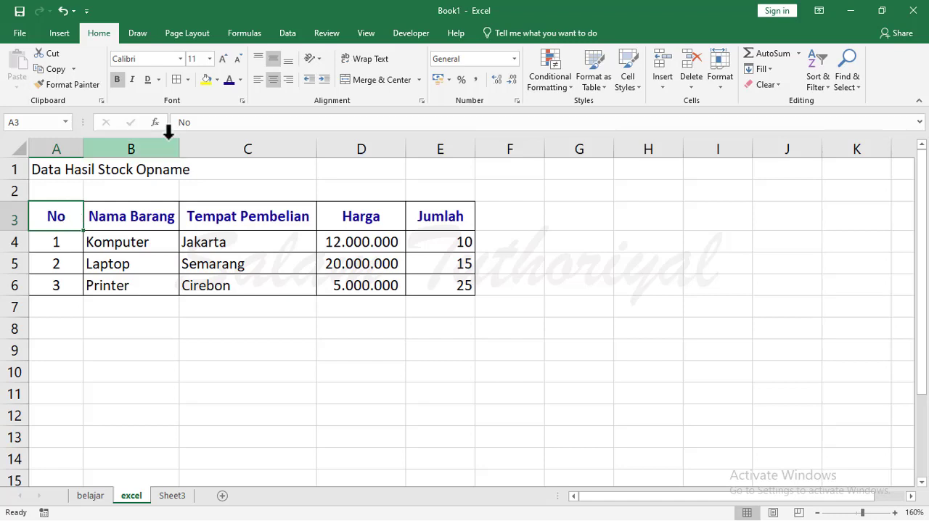
{"action": "left_click", "coordinate": [216, 80]}
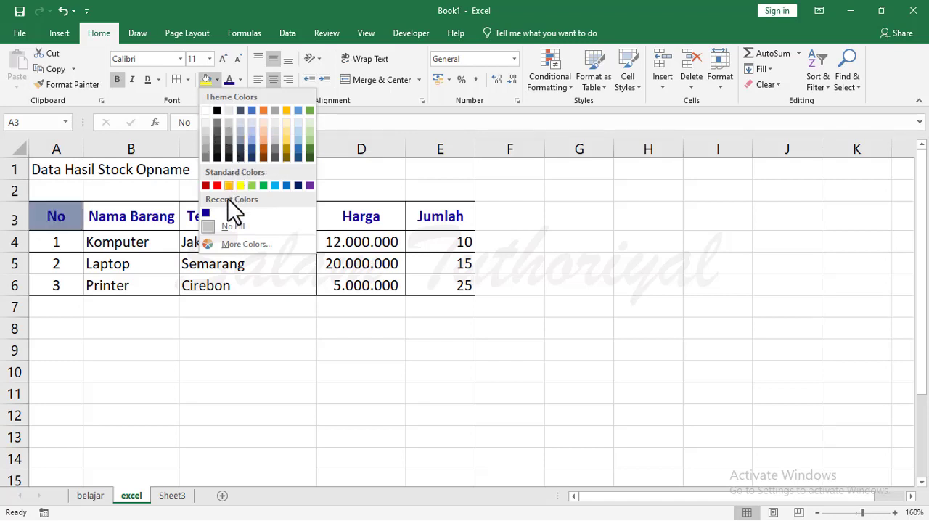
{"action": "left_click", "coordinate": [236, 245]}
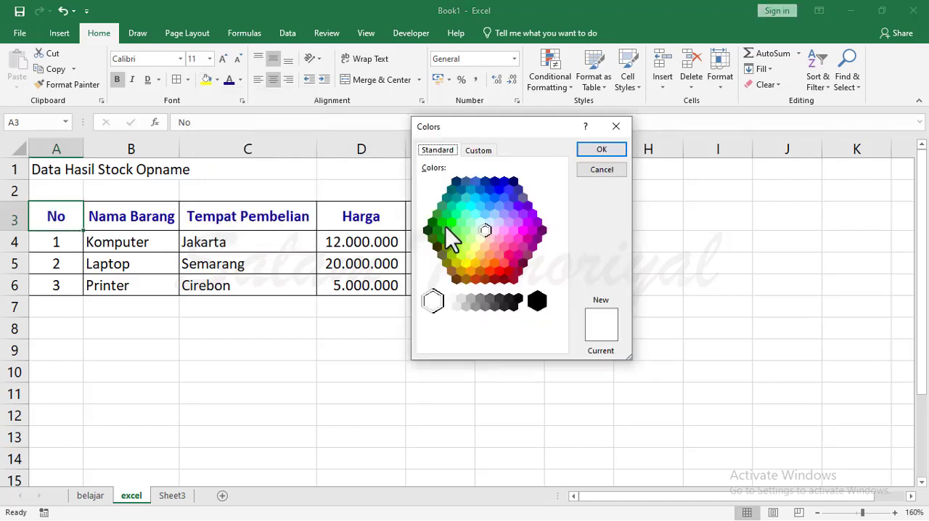
{"action": "left_click", "coordinate": [470, 254]}
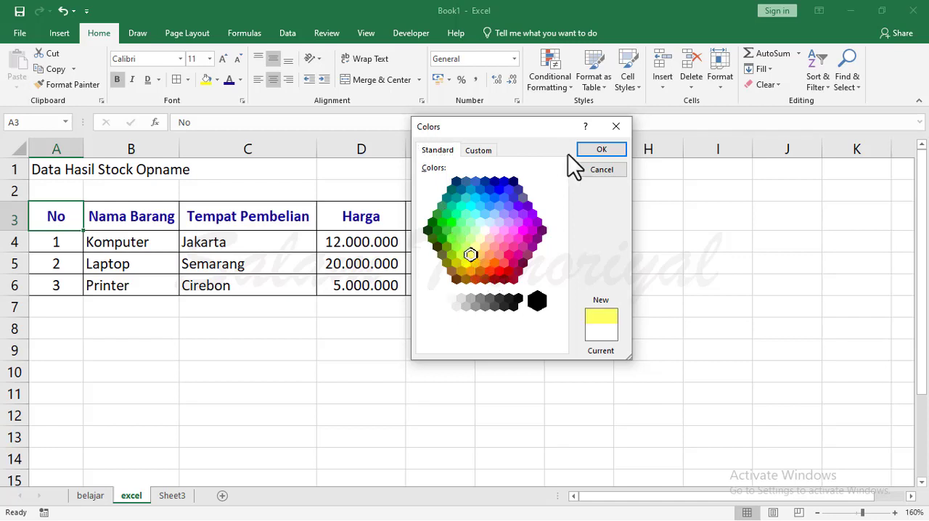
{"action": "left_click", "coordinate": [592, 150]}
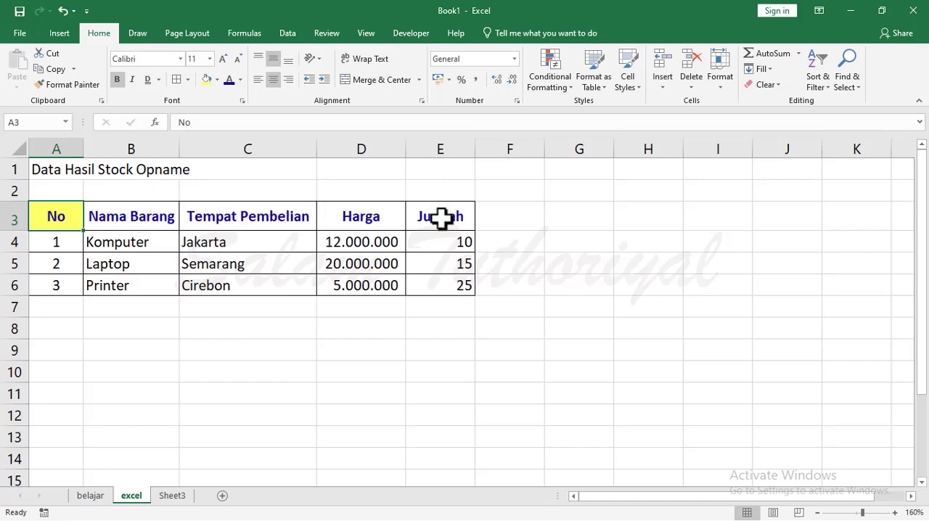
Copy the yellow fill and header formatting from A3 to B3 to E3 with Format Painter.
{"action": "left_click", "coordinate": [65, 82]}
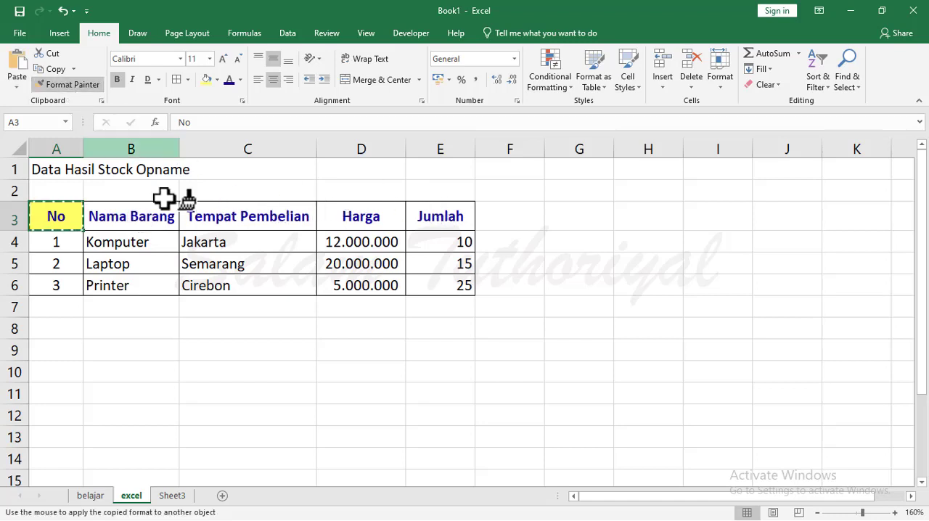
{"action": "left_click_drag", "start_coordinate": [114, 216], "coordinate": [432, 208]}
{"action": "left_click", "coordinate": [248, 350]}
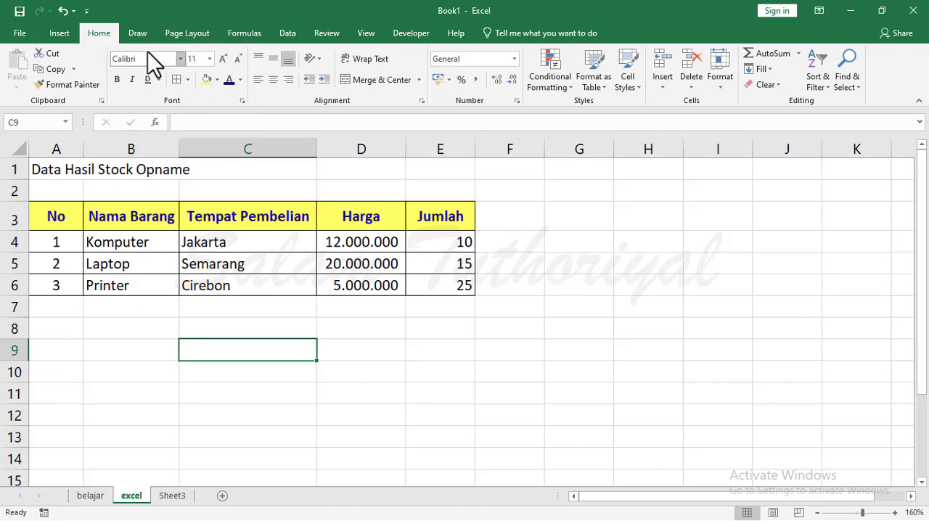
{"action": "left_click", "coordinate": [134, 357]}
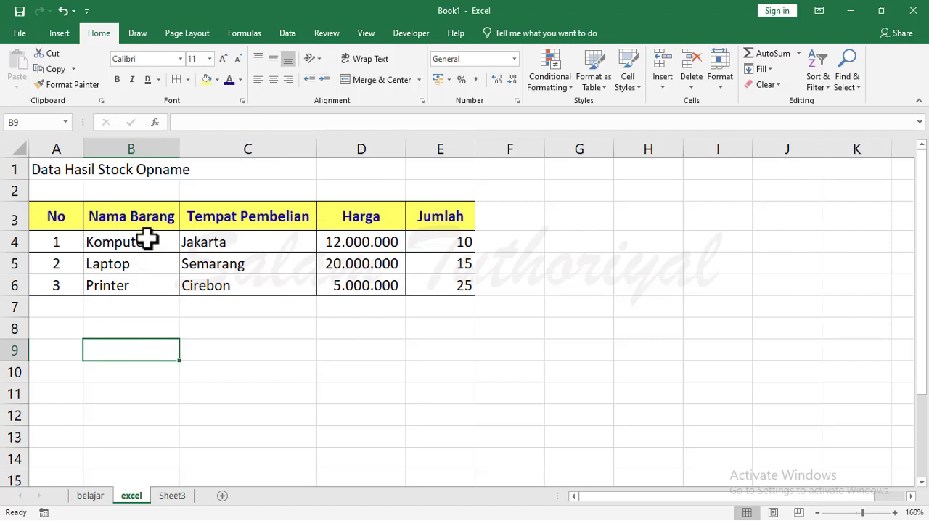
Change the font of Komputer in B4 to Arial, and finally to Bernard MT Condensed.
{"action": "left_click", "coordinate": [142, 241]}
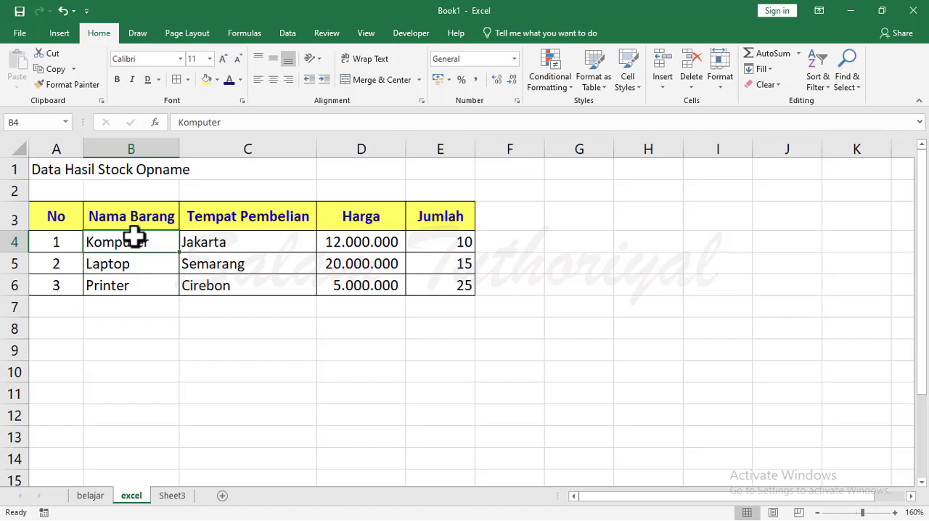
{"action": "left_click", "coordinate": [180, 61]}
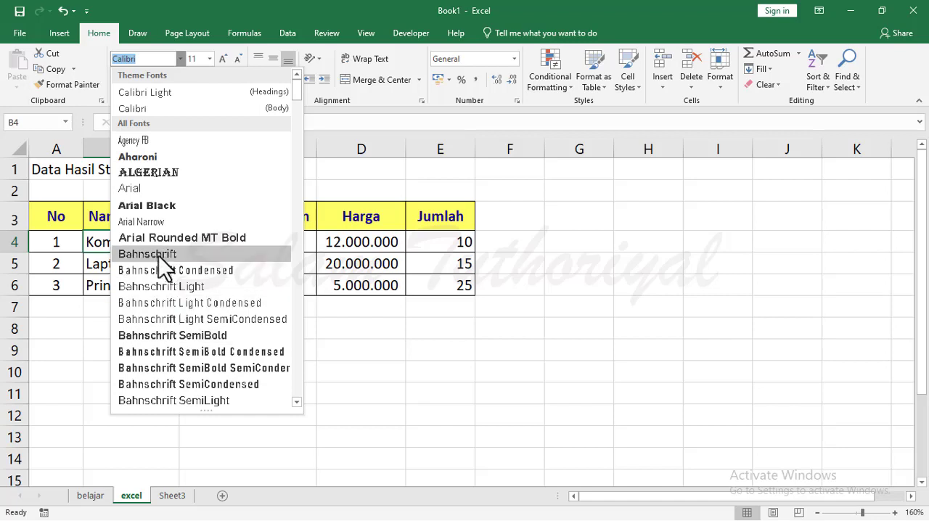
{"action": "left_click", "coordinate": [154, 188]}
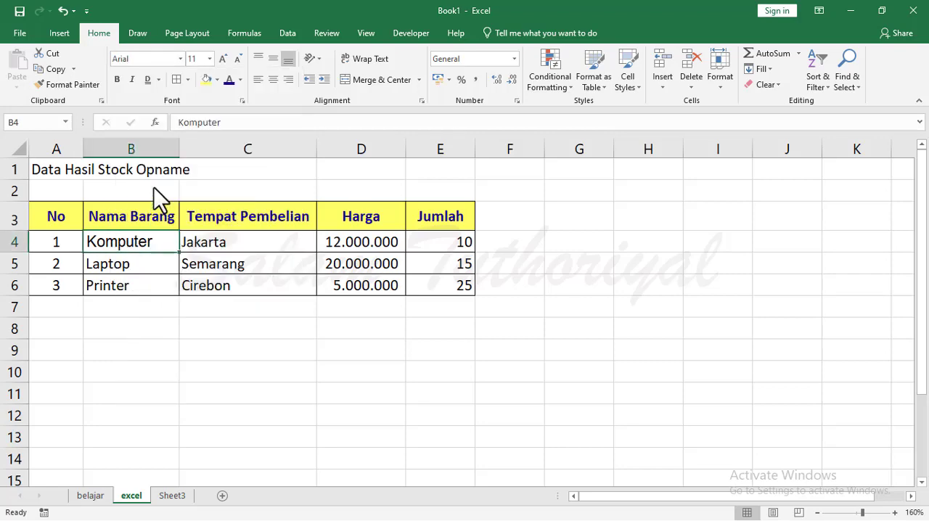
{"action": "left_click", "coordinate": [180, 59]}
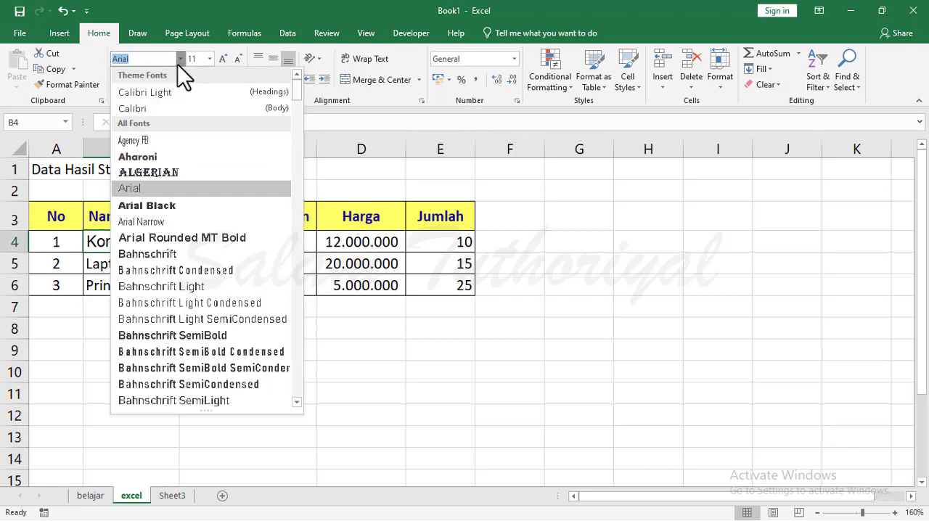
{"action": "scroll", "coordinate": [193, 320], "scroll_direction": "down", "scroll_amount": 5}
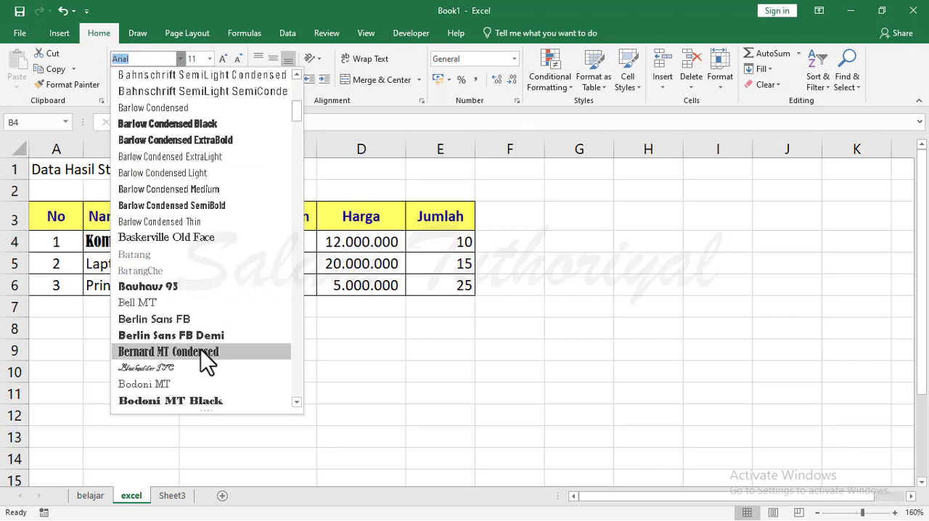
{"action": "left_click", "coordinate": [201, 351]}
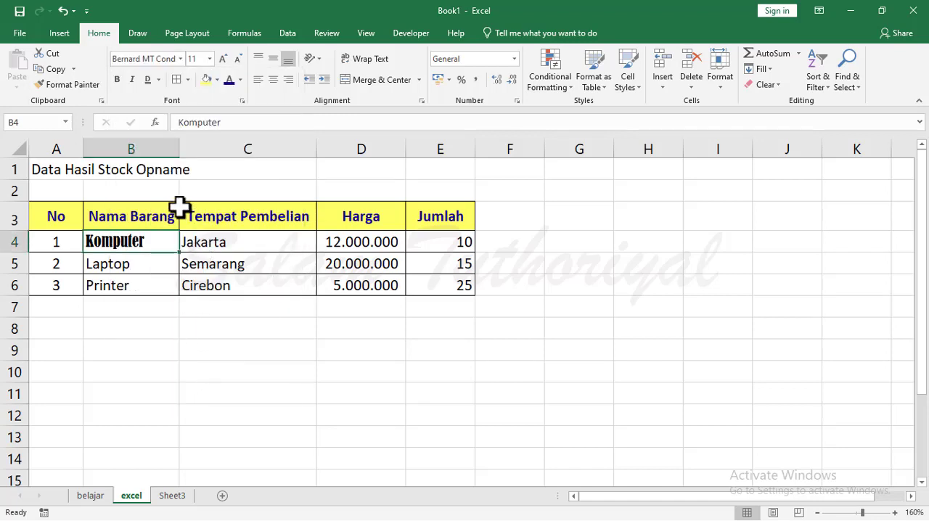
Apply the dark blue font colour to Komputer in B4 and set its font size to 16.
{"action": "left_click", "coordinate": [231, 78]}
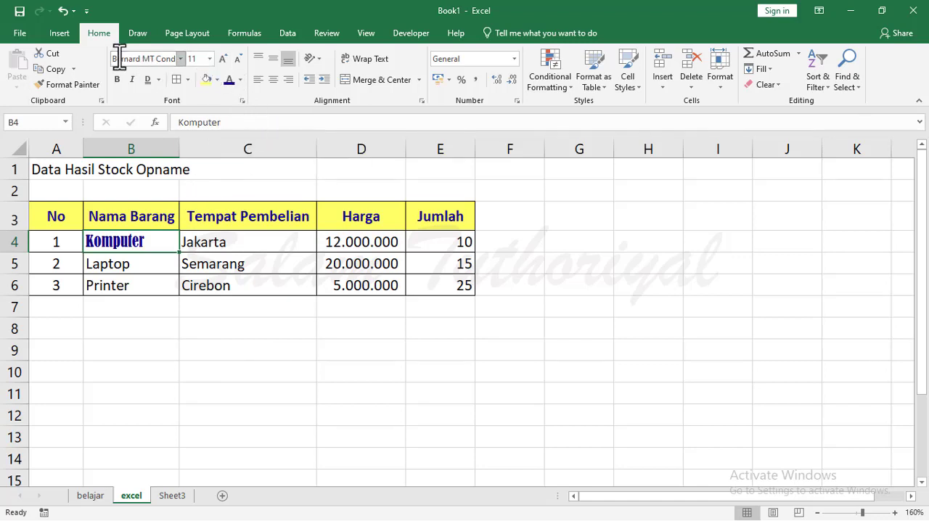
{"action": "left_click", "coordinate": [210, 59]}
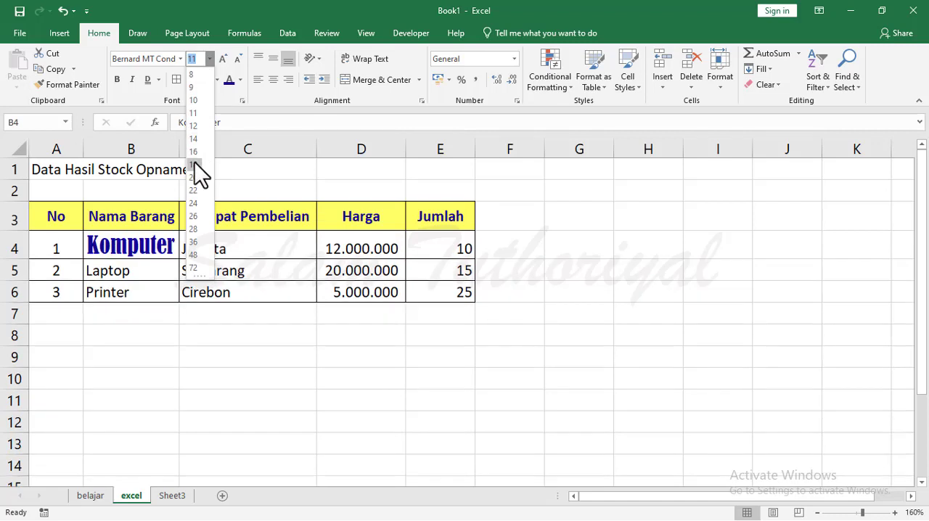
{"action": "left_click", "coordinate": [195, 152]}
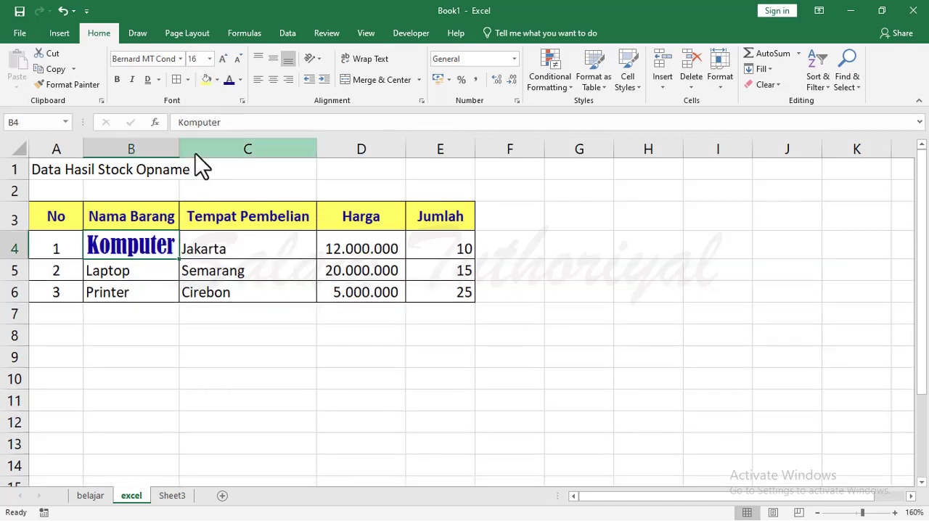
Increase the font size of Komputer in B4 in increments to 20, and reduce it in increments to 12.
{"action": "left_click", "coordinate": [219, 61]}
{"action": "left_click", "coordinate": [219, 61]}
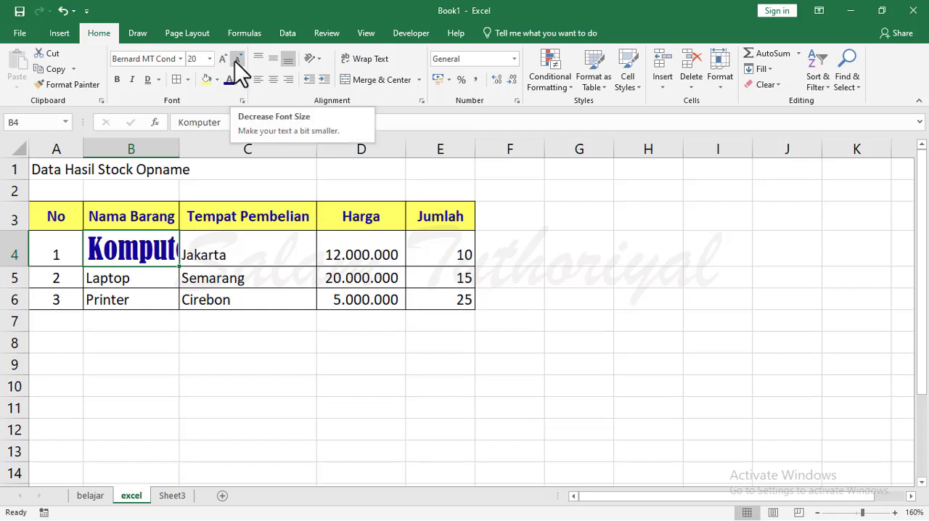
{"action": "left_click", "coordinate": [235, 61]}
{"action": "left_click", "coordinate": [235, 61]}
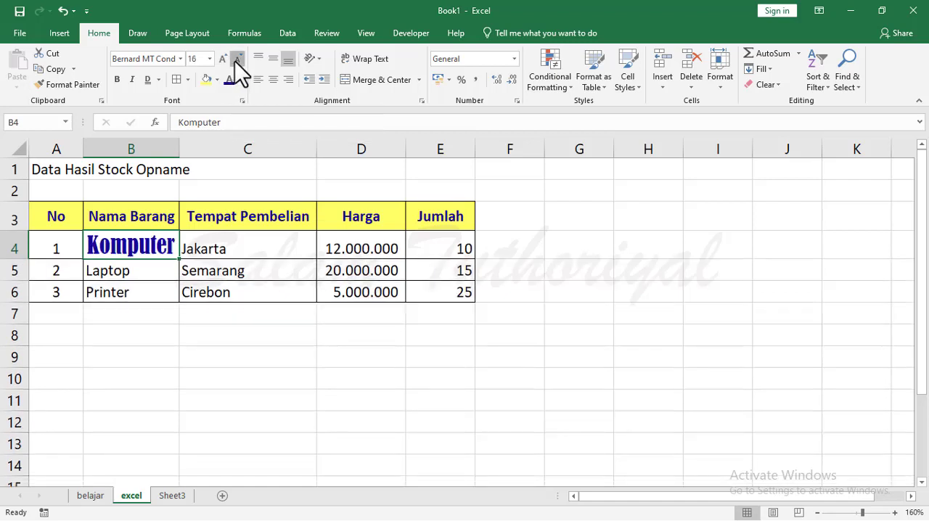
{"action": "left_click", "coordinate": [235, 61]}
{"action": "left_click", "coordinate": [234, 61]}
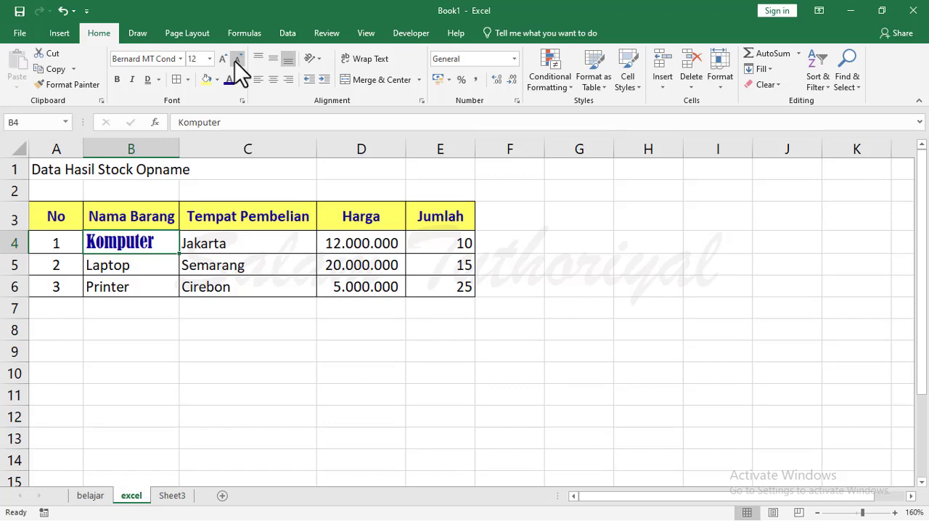
{"action": "left_click", "coordinate": [216, 402]}
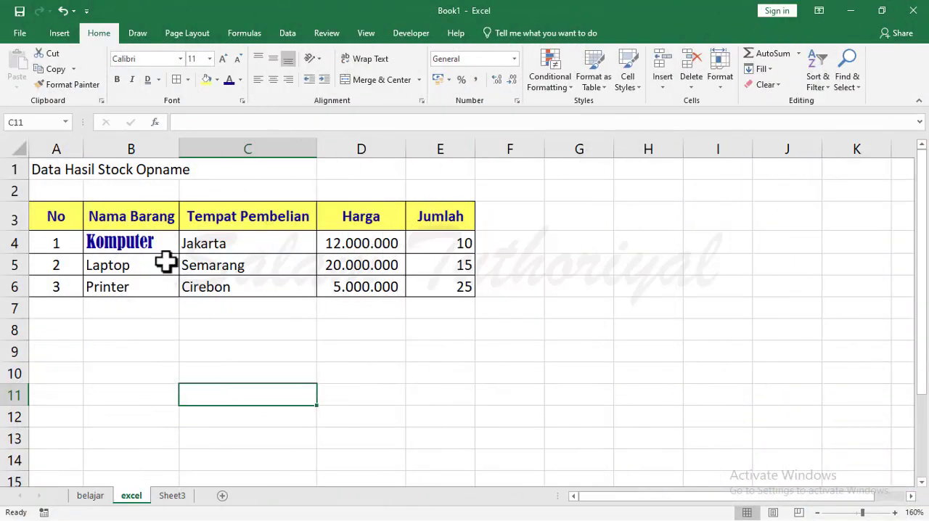
{"action": "left_click", "coordinate": [143, 323]}
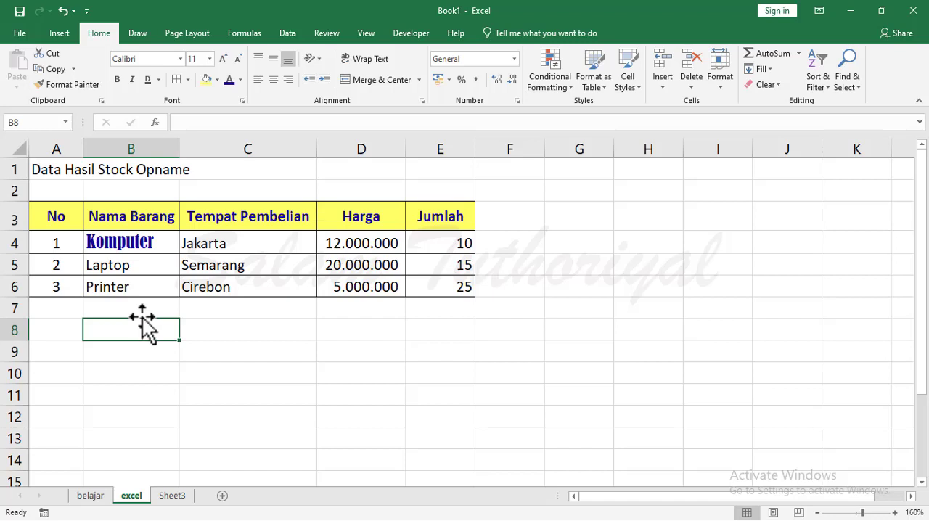
{"action": "left_click", "coordinate": [134, 305]}
{"action": "key", "text": "ctrl+apostrophe"}
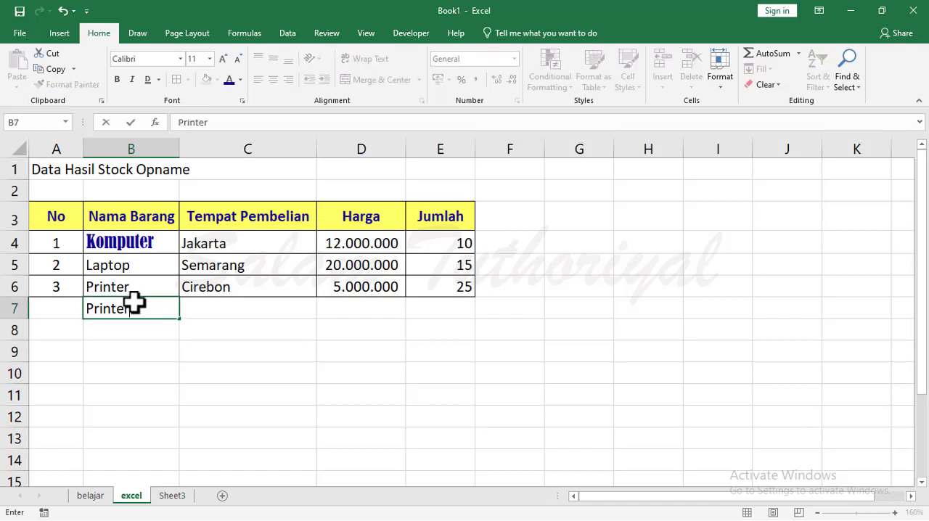
{"action": "key", "text": "Escape"}
{"action": "type", "text": "Printer"}
{"action": "key", "text": "Escape"}
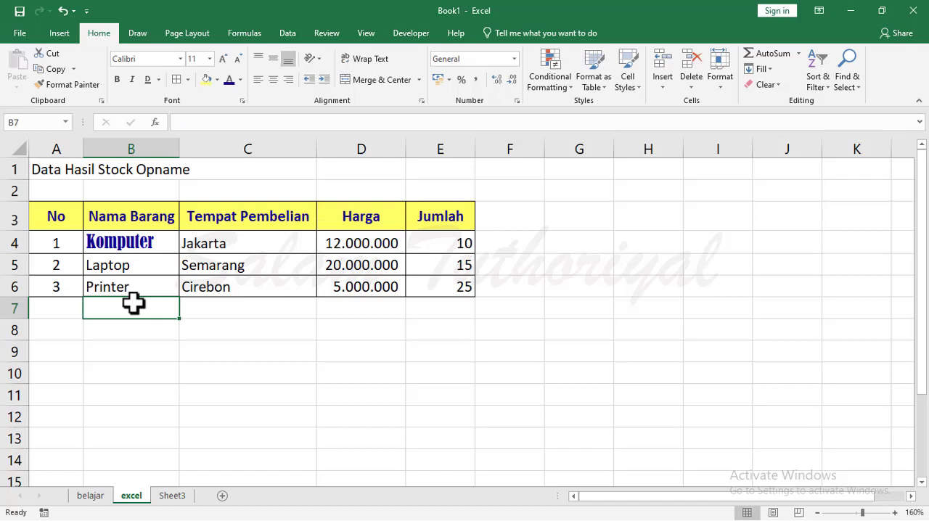
Copy Printer from B6 into B7, undoing the first paste and pasting it again.
{"action": "left_click", "coordinate": [136, 287]}
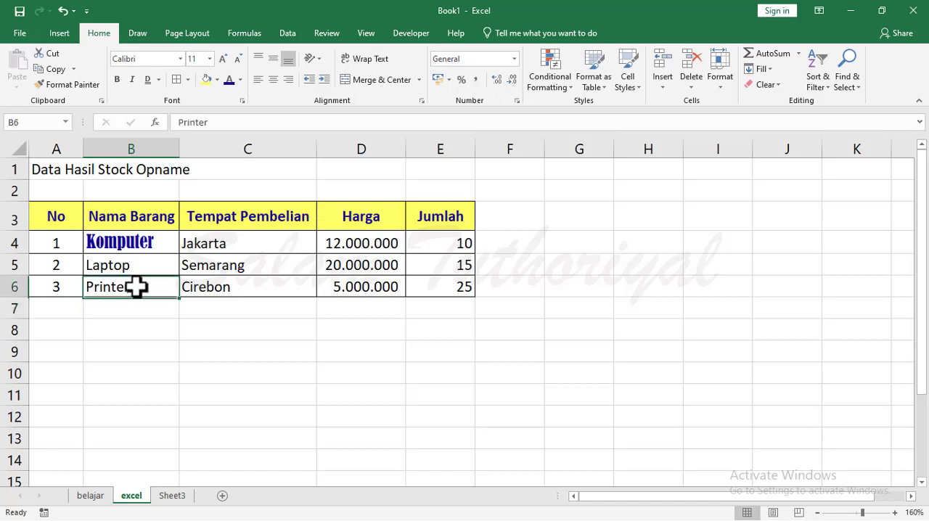
{"action": "left_click", "coordinate": [58, 70]}
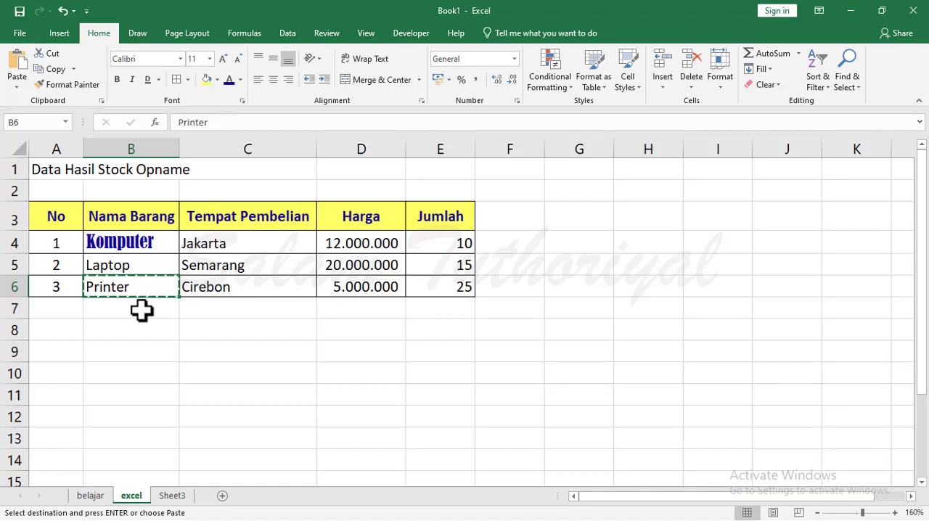
{"action": "left_click", "coordinate": [140, 308]}
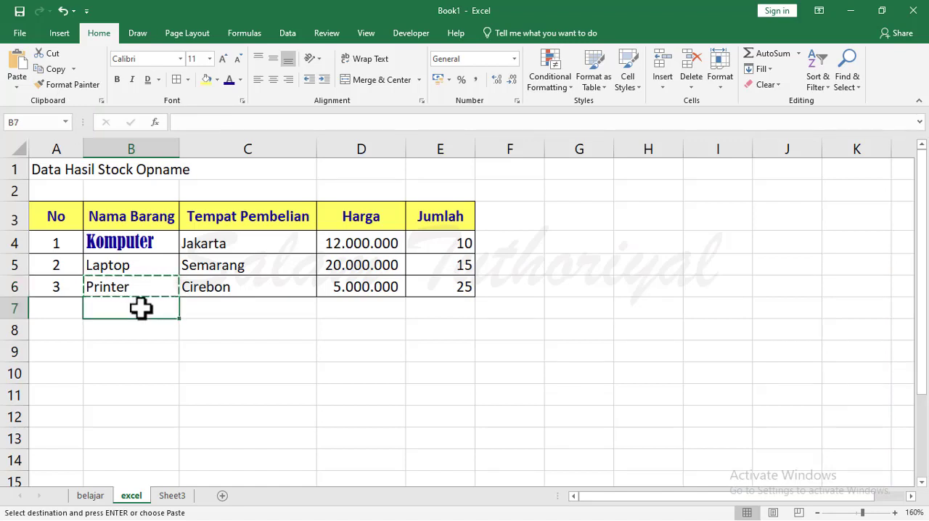
{"action": "left_click", "coordinate": [17, 64]}
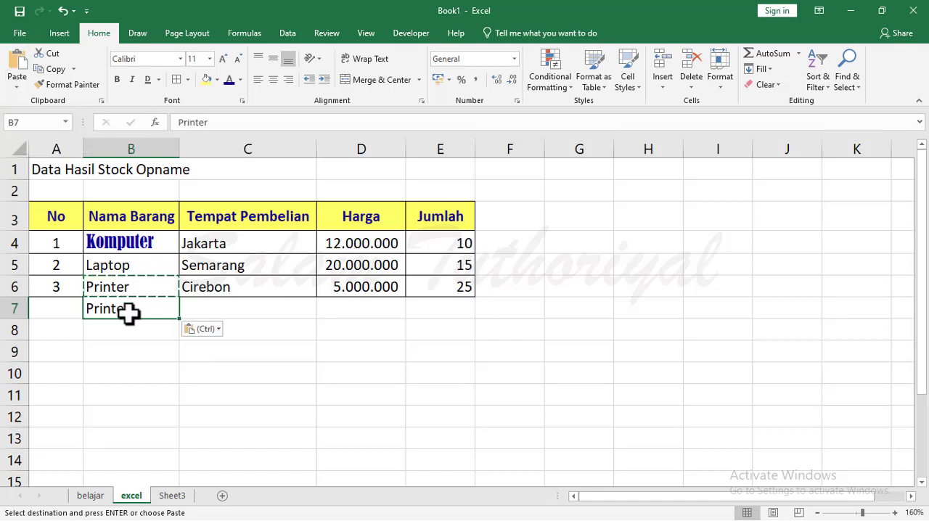
{"action": "key", "text": "Delete"}
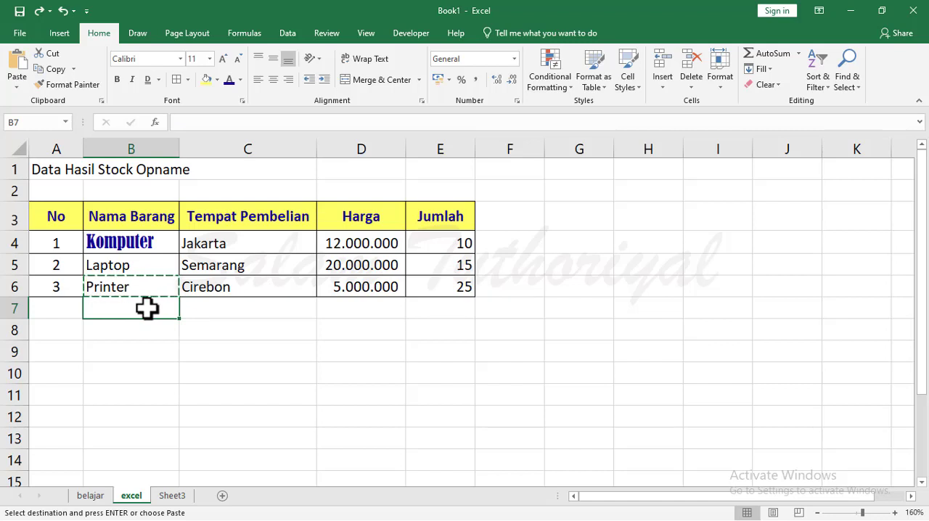
{"action": "key", "text": "Return"}
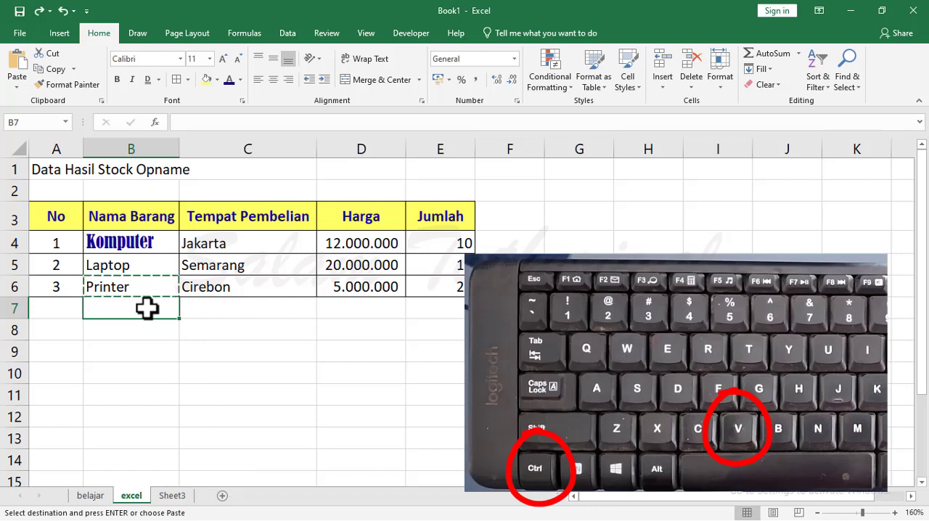
{"action": "key", "text": "ctrl+v"}
{"action": "left_click", "coordinate": [215, 366]}
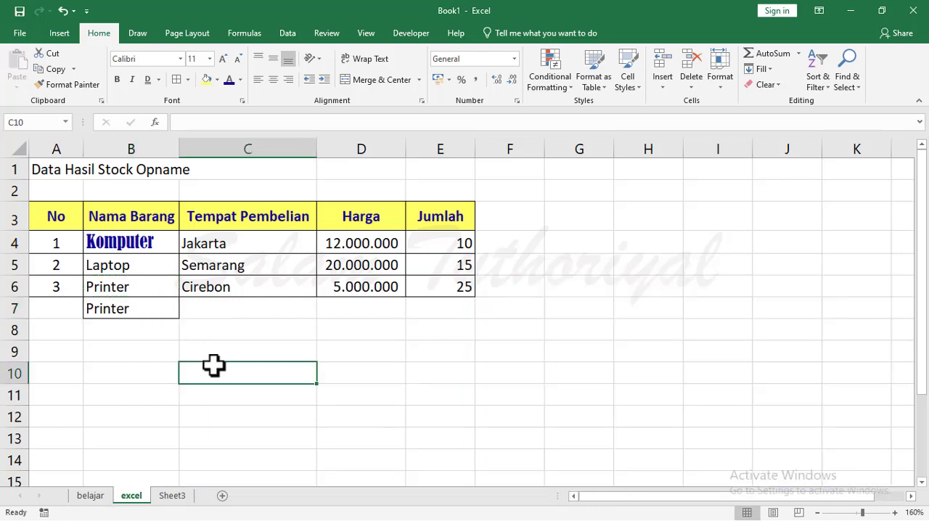
Complete row 7 around Printer with No 4, Tempat Pembelian Surabaya, Harga 9000000 and Jumlah 30.
{"action": "left_click", "coordinate": [62, 308]}
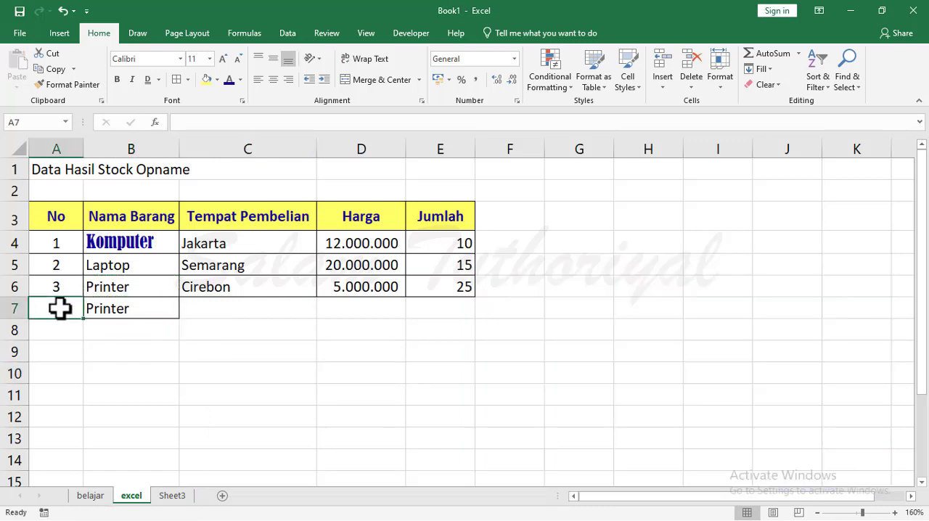
{"action": "type", "text": "4"}
{"action": "key", "text": "Tab"}
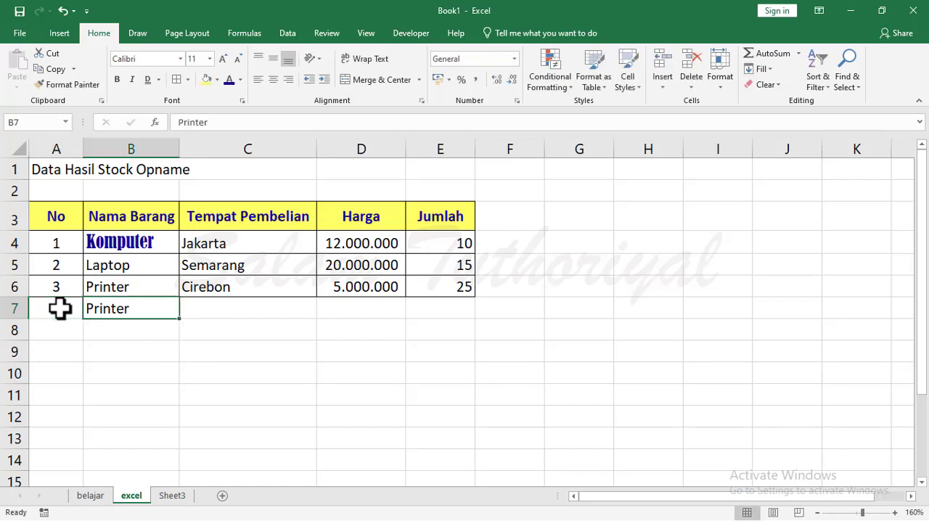
{"action": "key", "text": "Tab"}
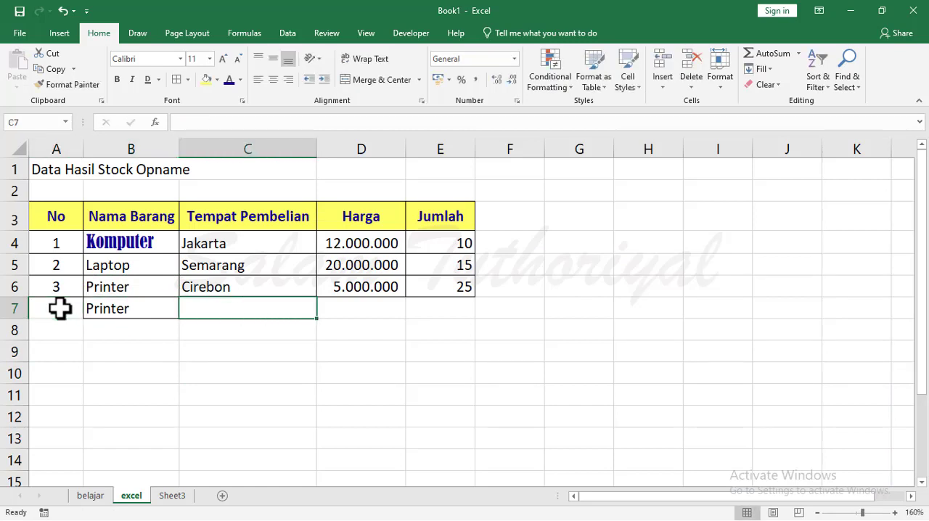
{"action": "type", "text": "Surabaya"}
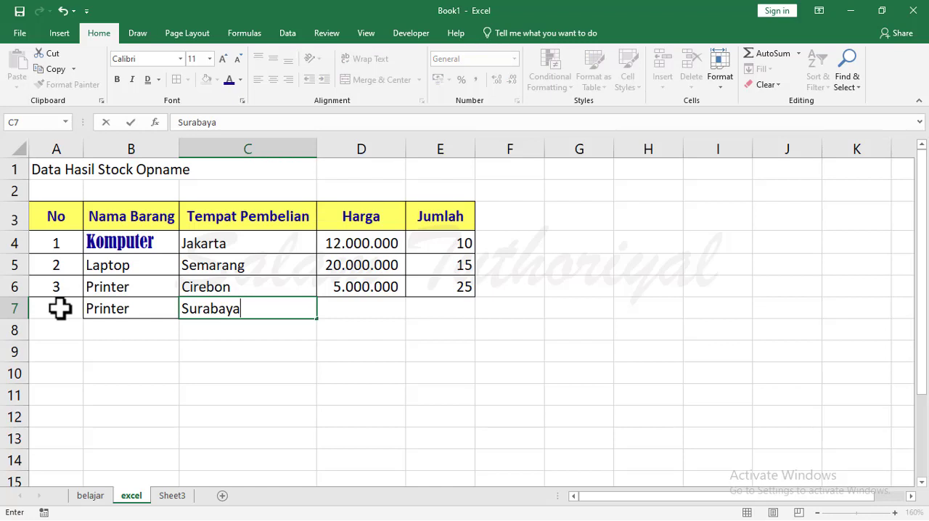
{"action": "key", "text": "Tab"}
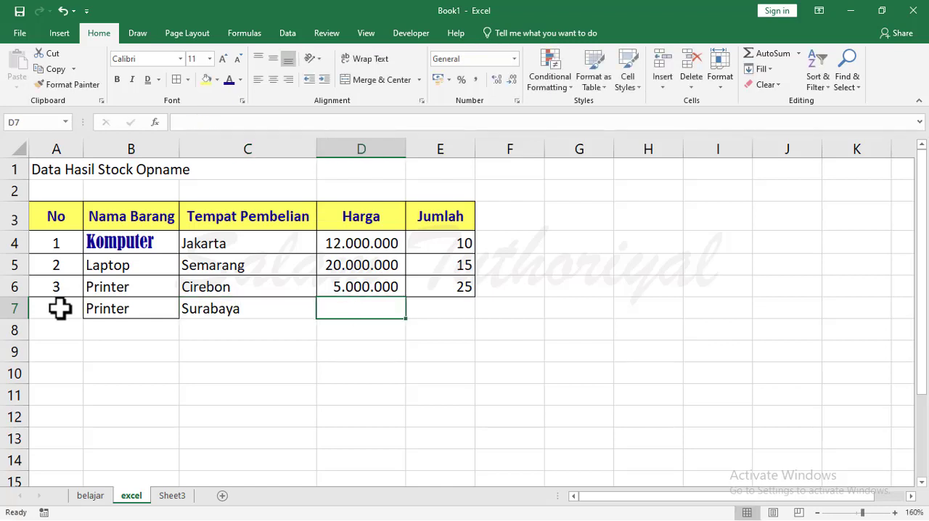
{"action": "type", "text": "9.000.00"}
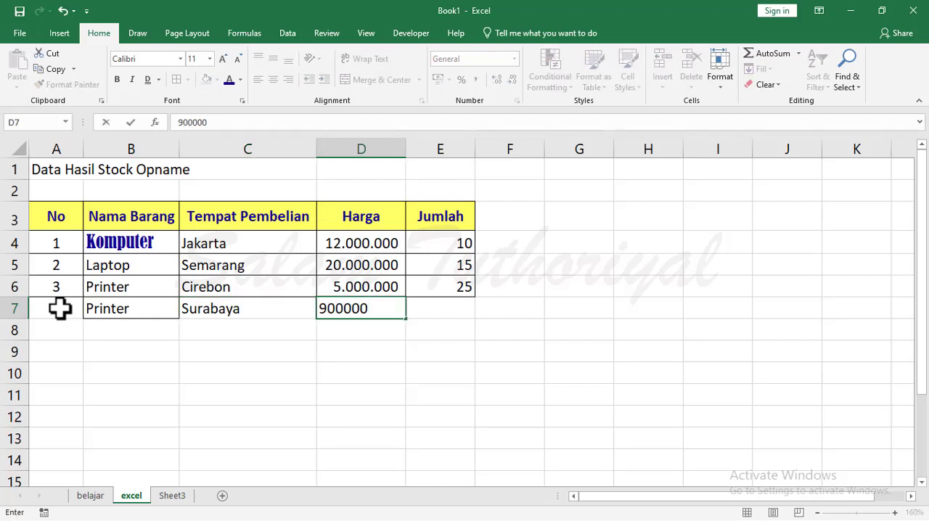
{"action": "type", "text": "0"}
{"action": "key", "text": "Tab"}
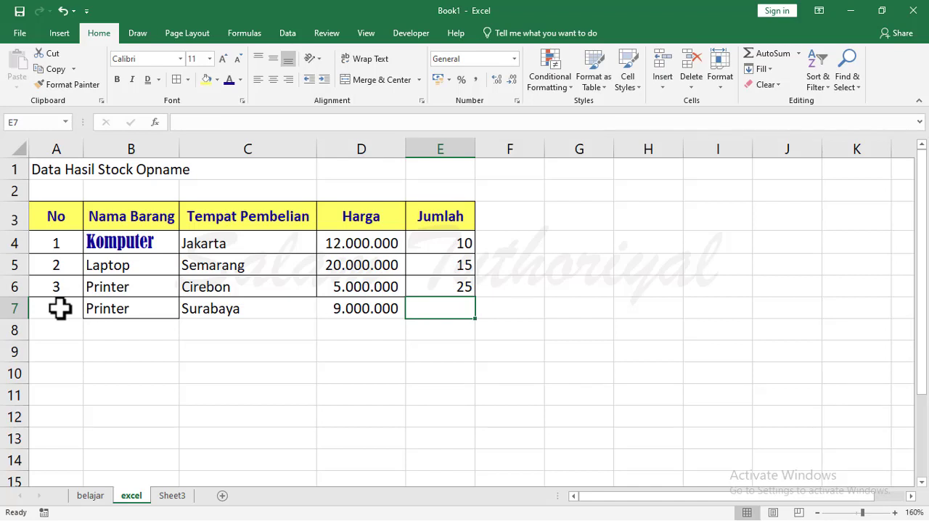
{"action": "type", "text": "30"}
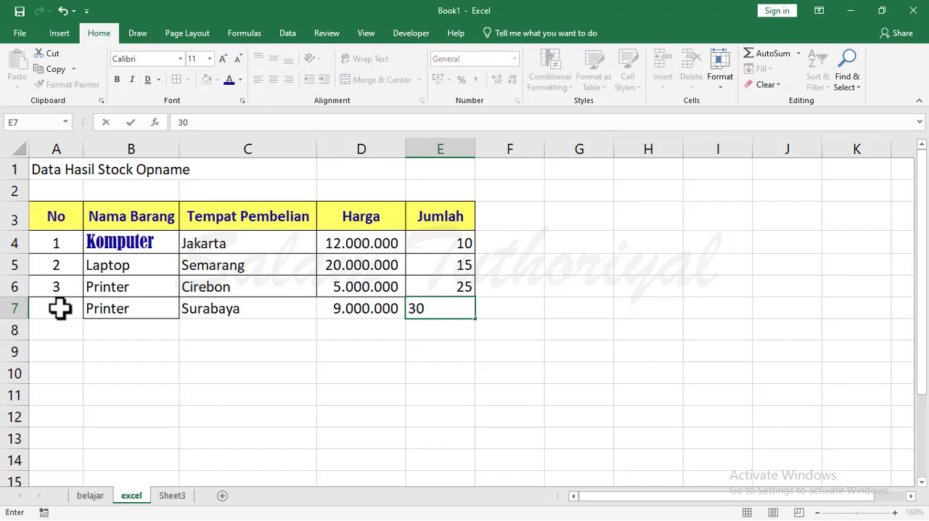
{"action": "key", "text": "Return"}
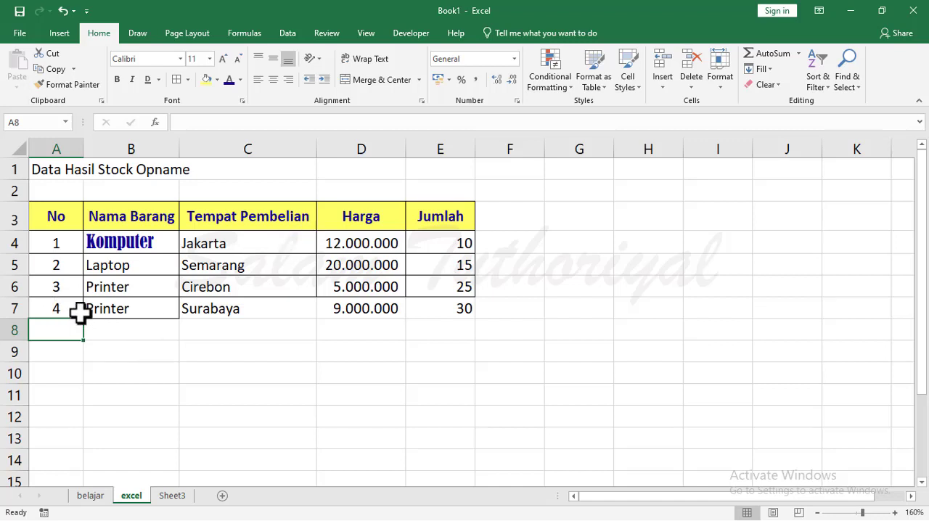
{"action": "left_click_drag", "start_coordinate": [247, 352], "coordinate": [247, 331]}
{"action": "left_click", "coordinate": [198, 409]}
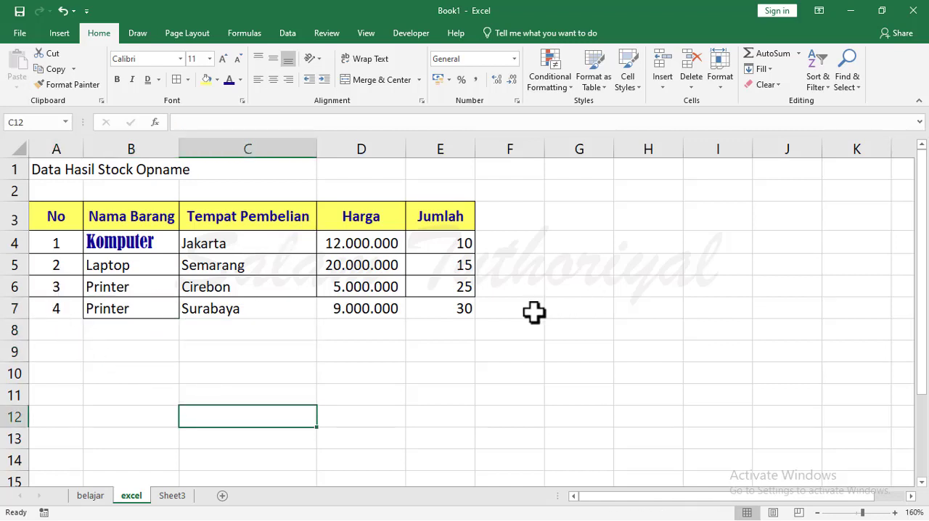
Copy the borders and formatting of the item row A6 to E6 to row 7 with Format Painter.
{"action": "left_click", "coordinate": [58, 290]}
{"action": "left_click", "coordinate": [456, 287], "text": "shift"}
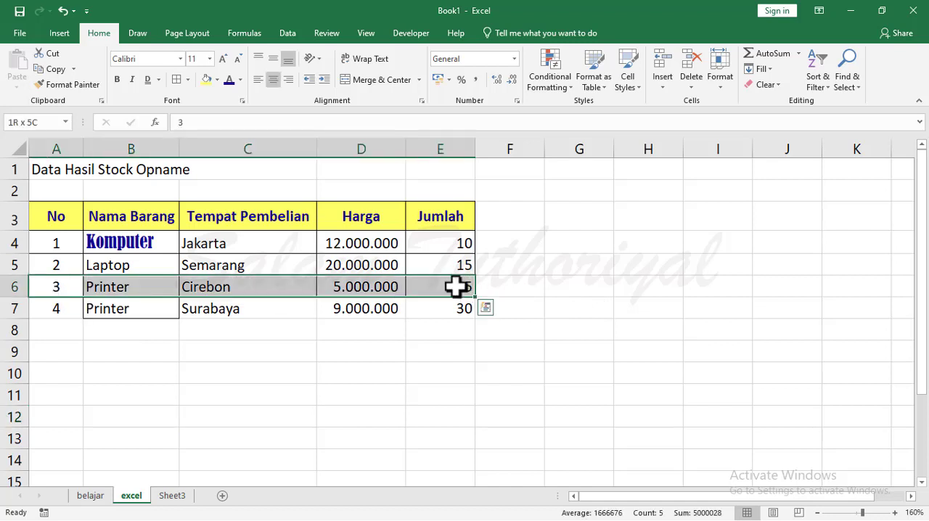
{"action": "left_click", "coordinate": [65, 84]}
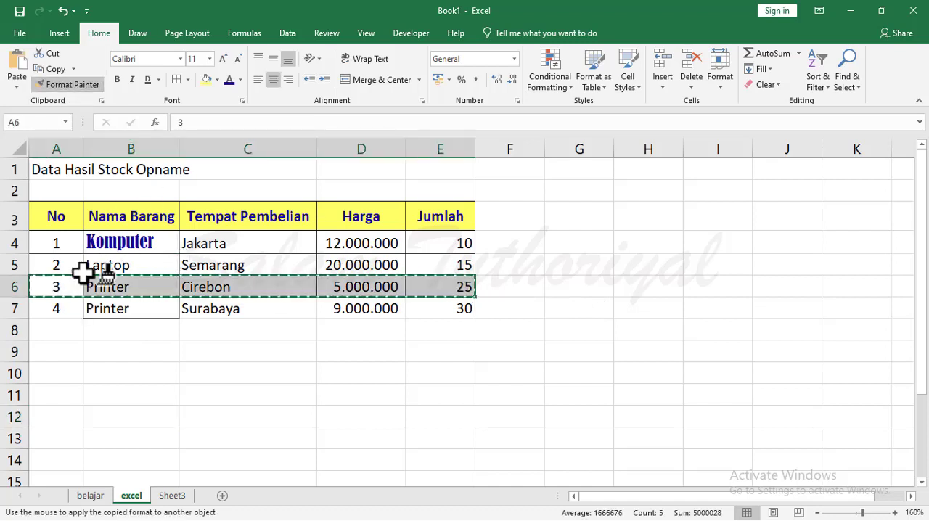
{"action": "left_click", "coordinate": [64, 309]}
{"action": "left_click", "coordinate": [146, 374]}
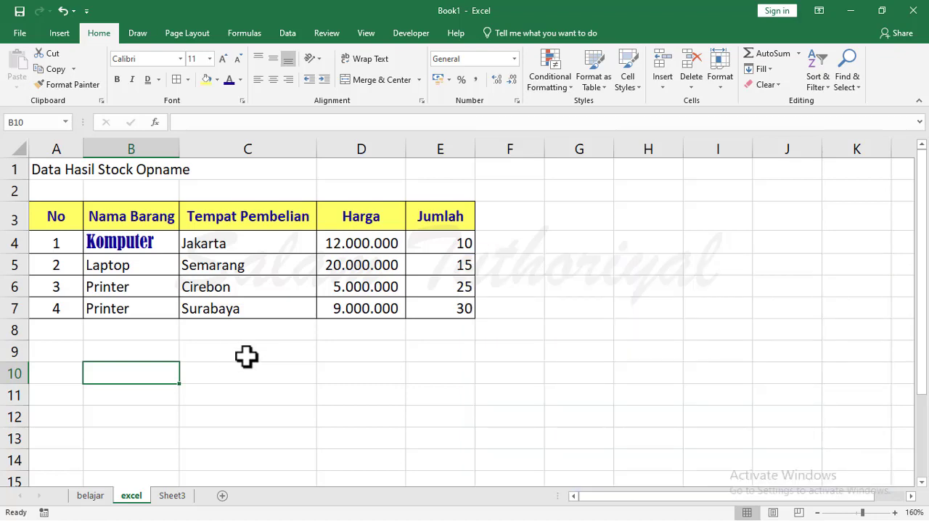
Save the workbook in the Documents folder under the file name belajar excel as an Excel Workbook.
{"action": "left_click", "coordinate": [20, 11]}
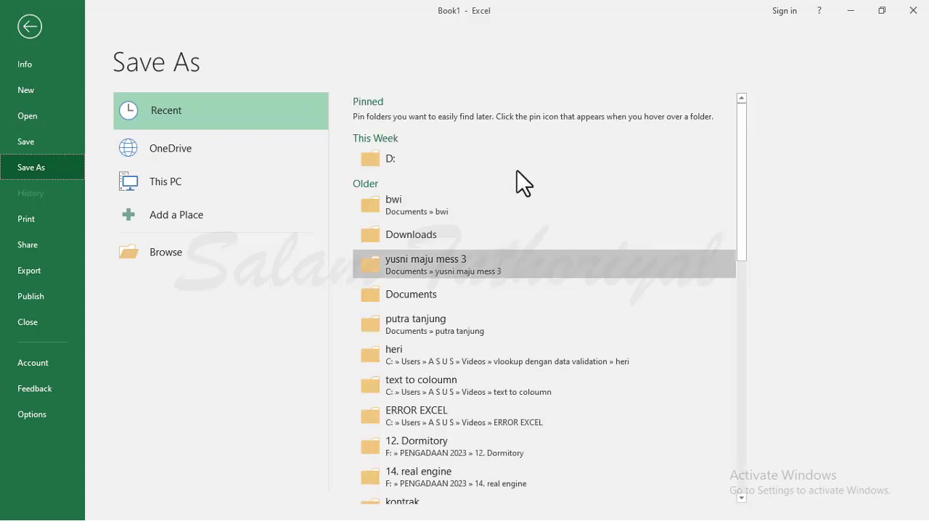
{"action": "left_click", "coordinate": [174, 255]}
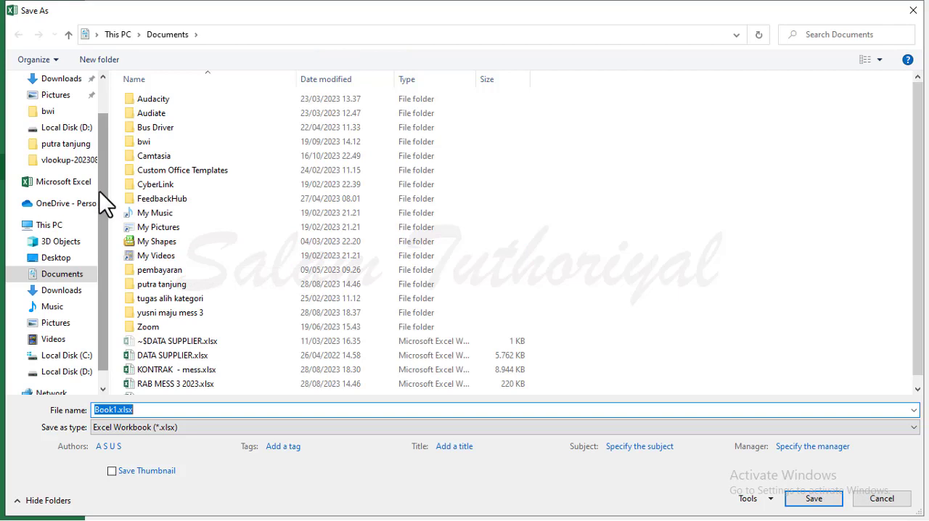
{"action": "scroll", "coordinate": [104, 196], "scroll_direction": "up", "scroll_amount": 1}
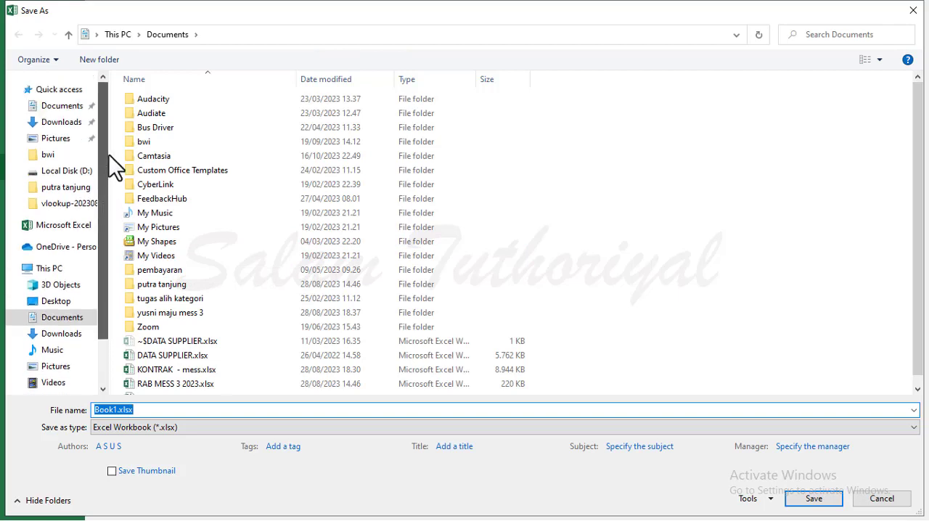
{"action": "left_click", "coordinate": [69, 319]}
{"action": "left_click", "coordinate": [167, 412]}
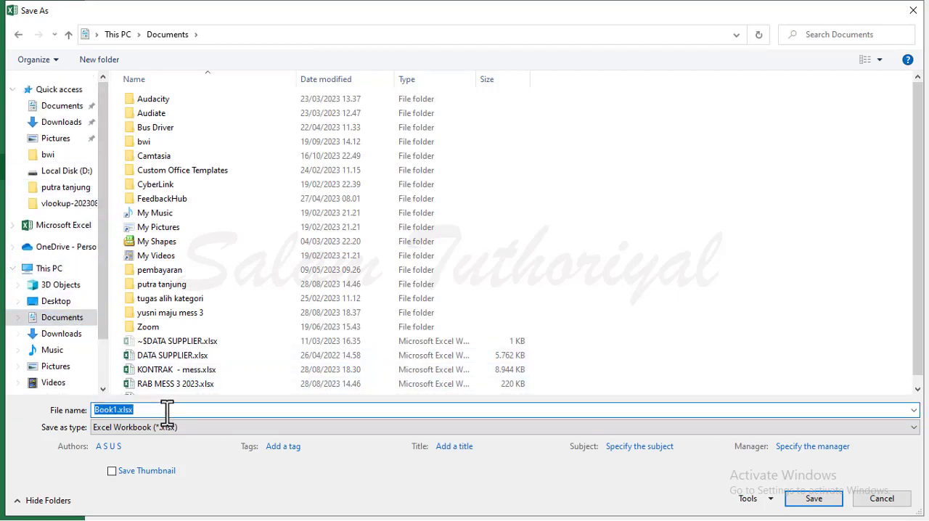
{"action": "type", "text": "belajar excel"}
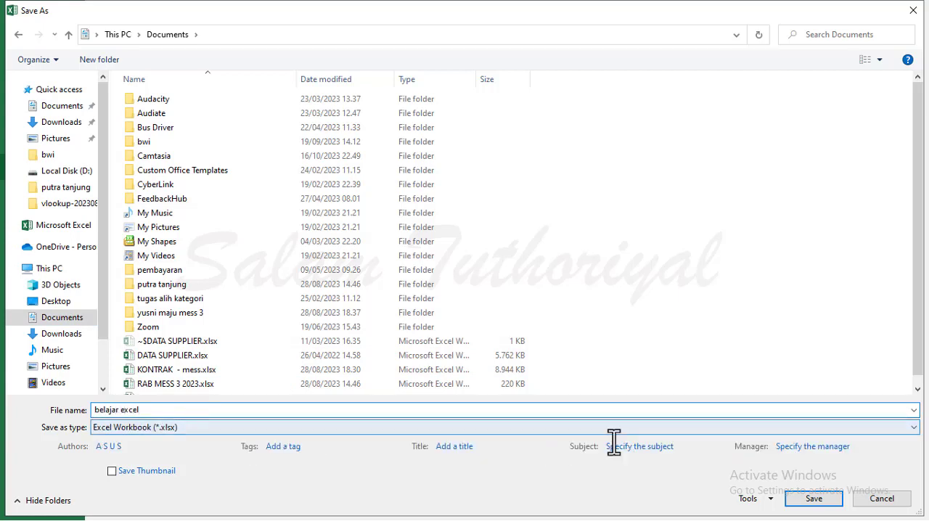
{"action": "left_click", "coordinate": [813, 506]}
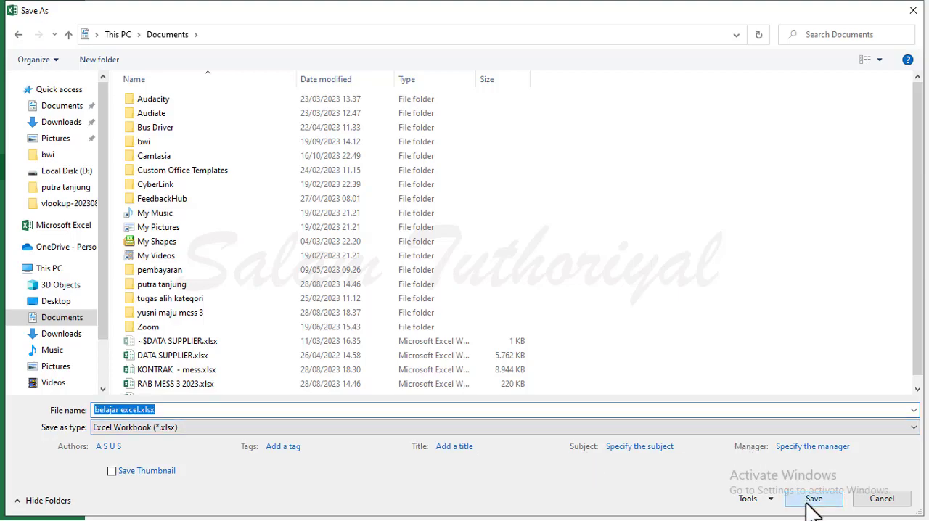